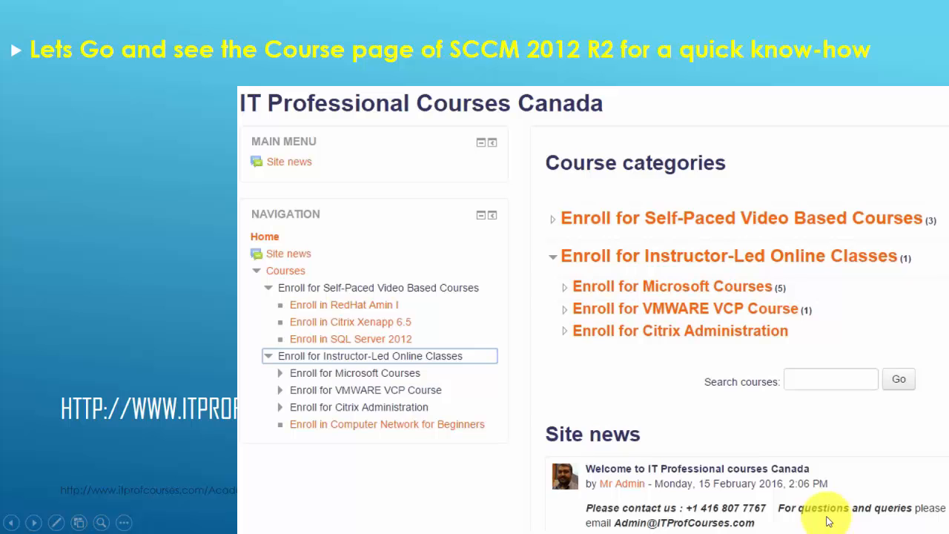
Advance the slideshow three slides, past the title and book cover, to slide 5, Reality Check.
mouse_move(827, 533)
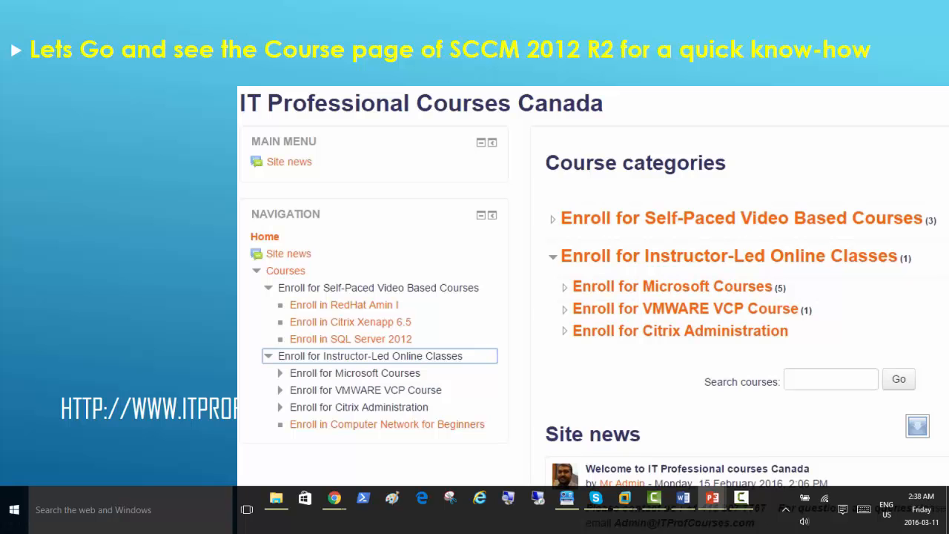
key(Right)
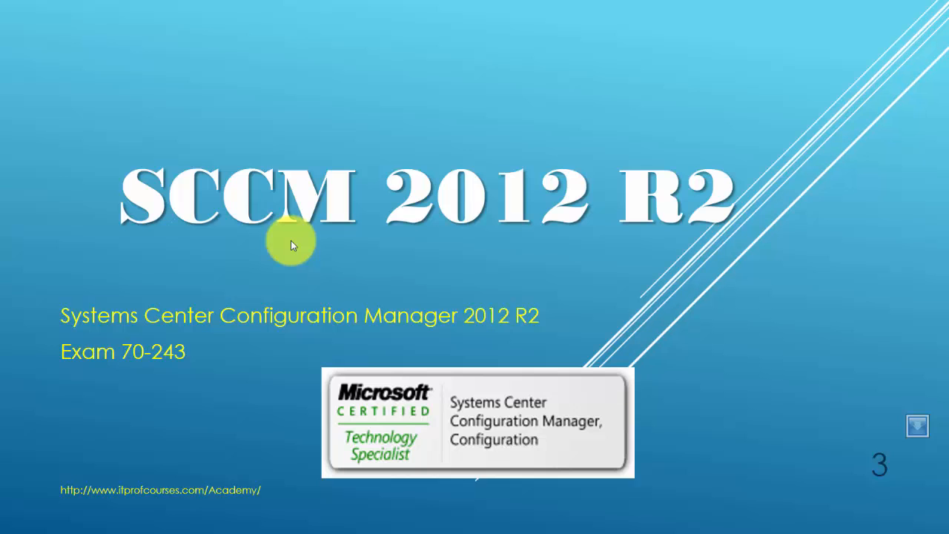
key(Right)
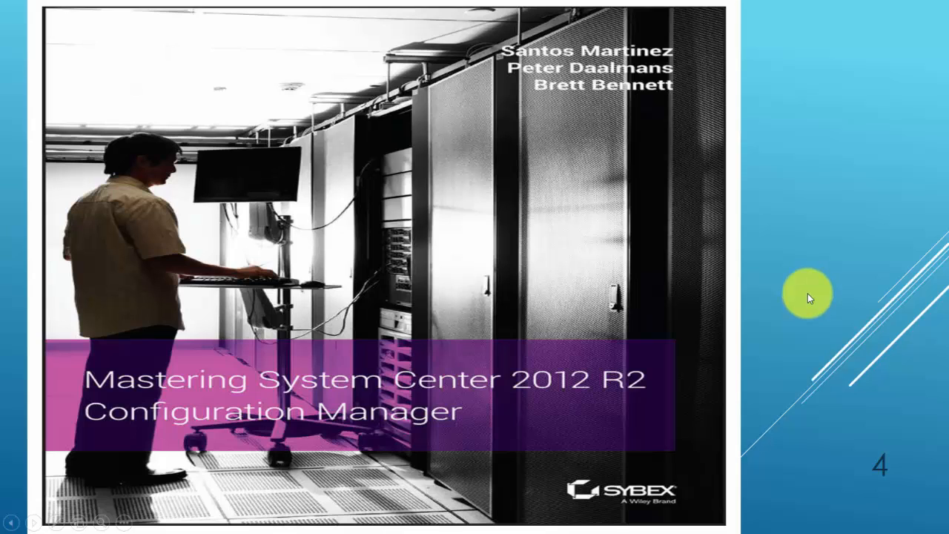
key(Right)
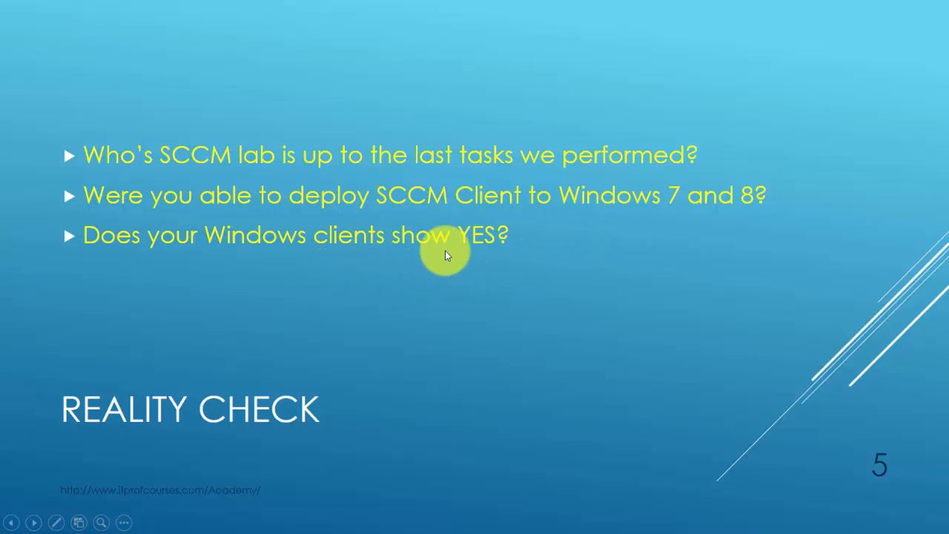
Advance past the client deployment, Devices page and Task Manager slides to slide 9, Topics Covered.
click(475, 275)
click(475, 276)
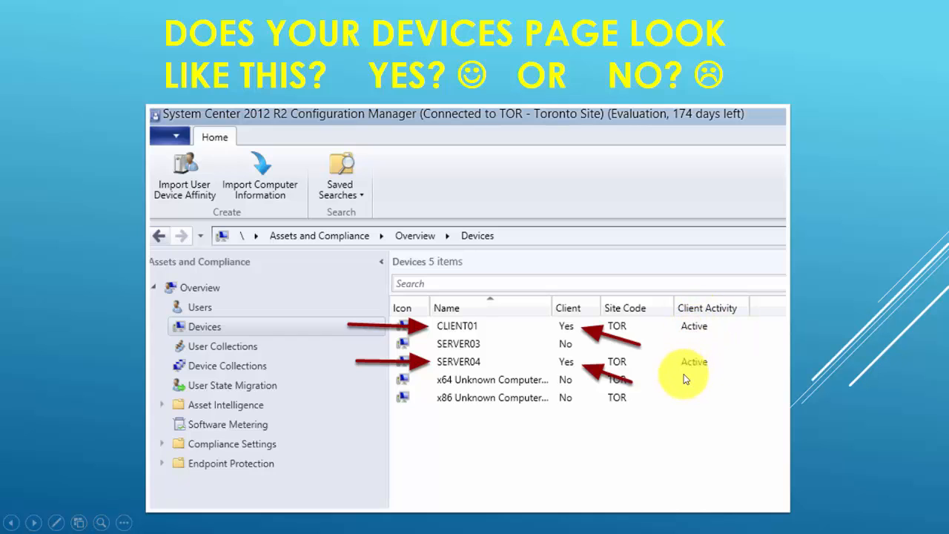
click(93, 237)
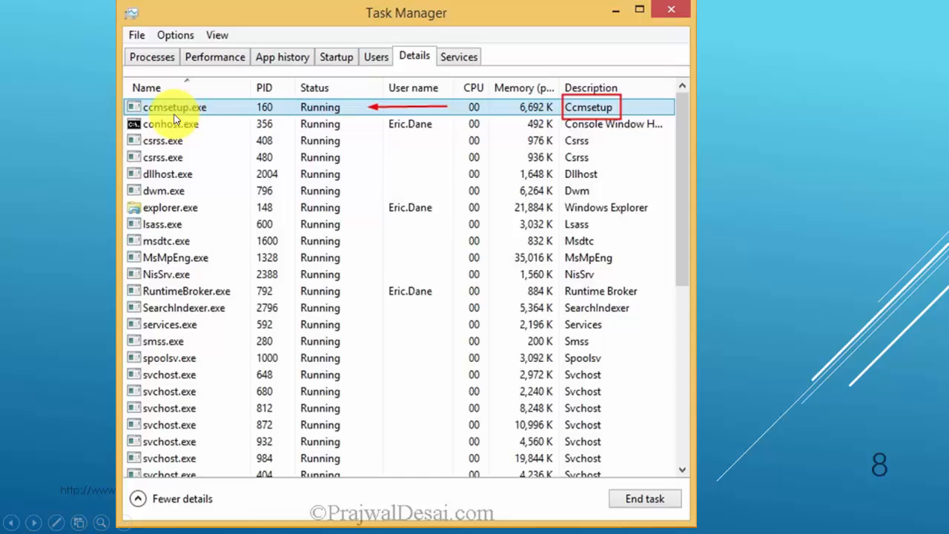
click(723, 206)
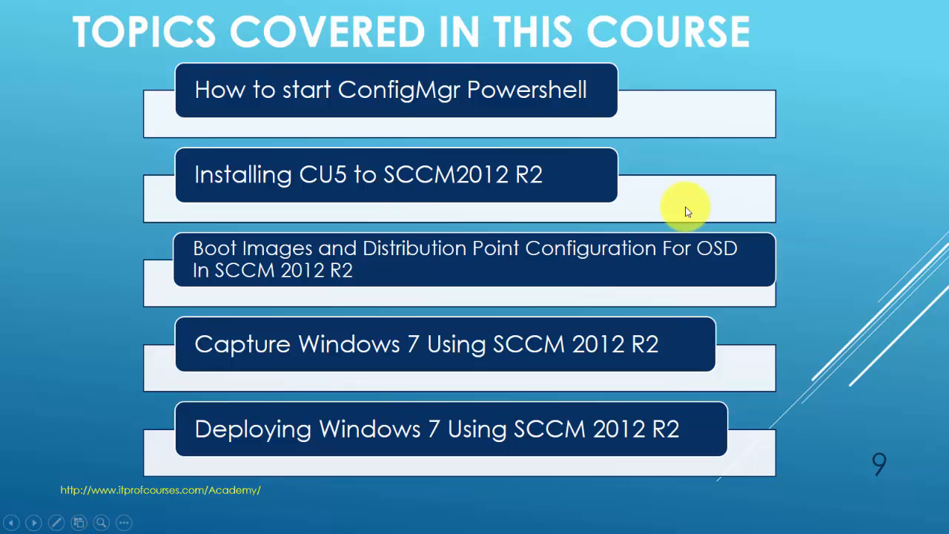
Switch from the slideshow to the Server01 virtual machine and sign in with the account password.
key(super)
click(623, 504)
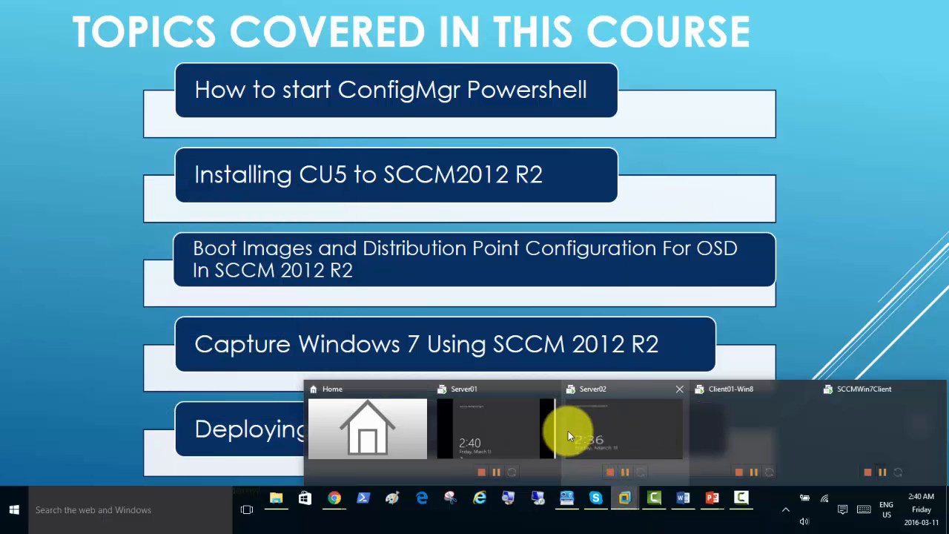
click(494, 422)
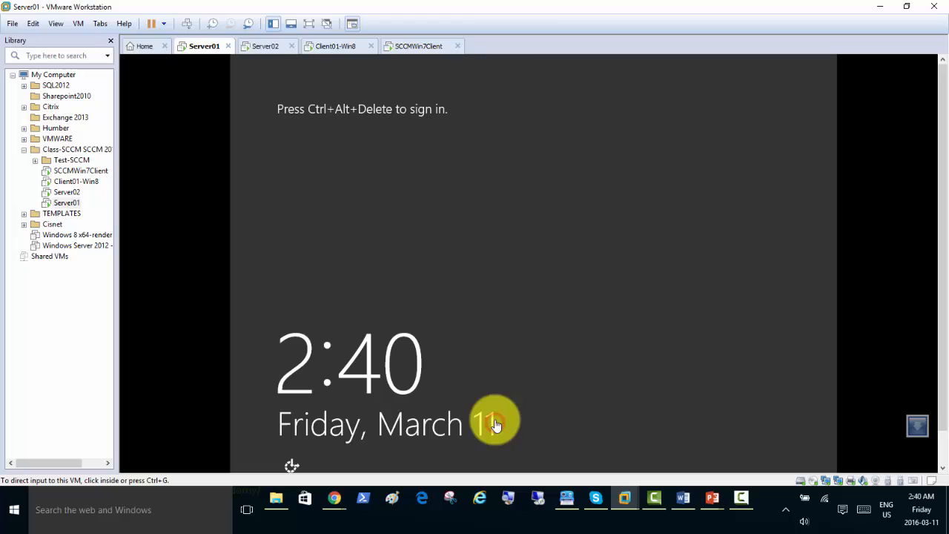
click(187, 23)
click(552, 214)
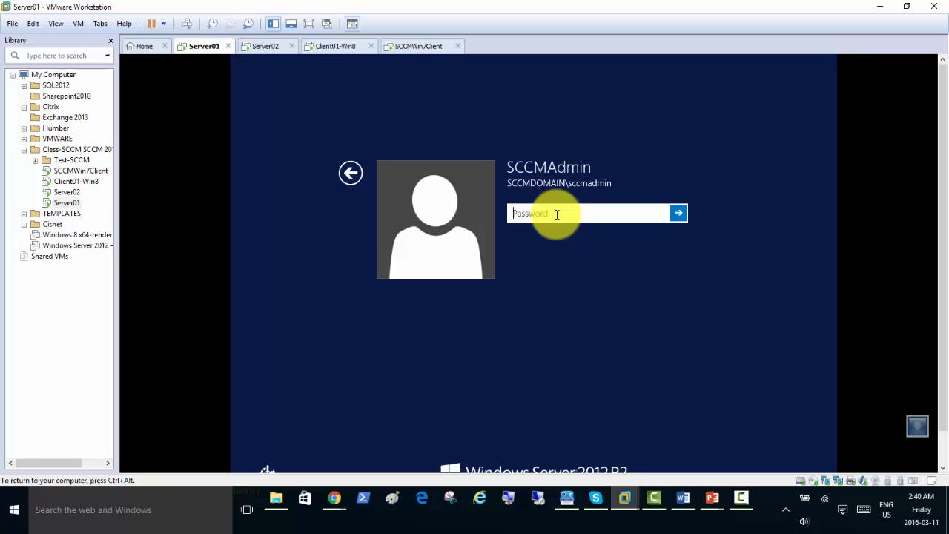
text(•••••••••)
key(Return)
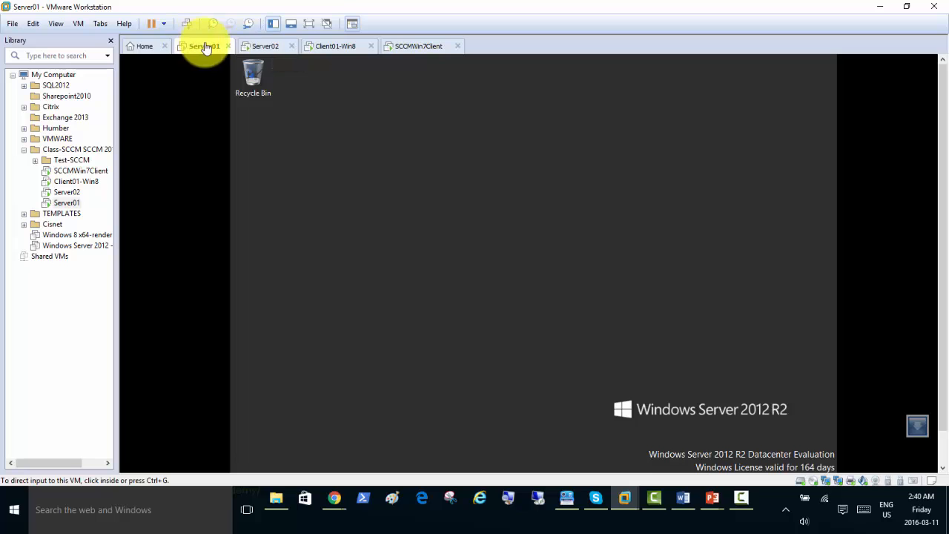
Sign in to the Server02 virtual machine with the account password.
click(252, 49)
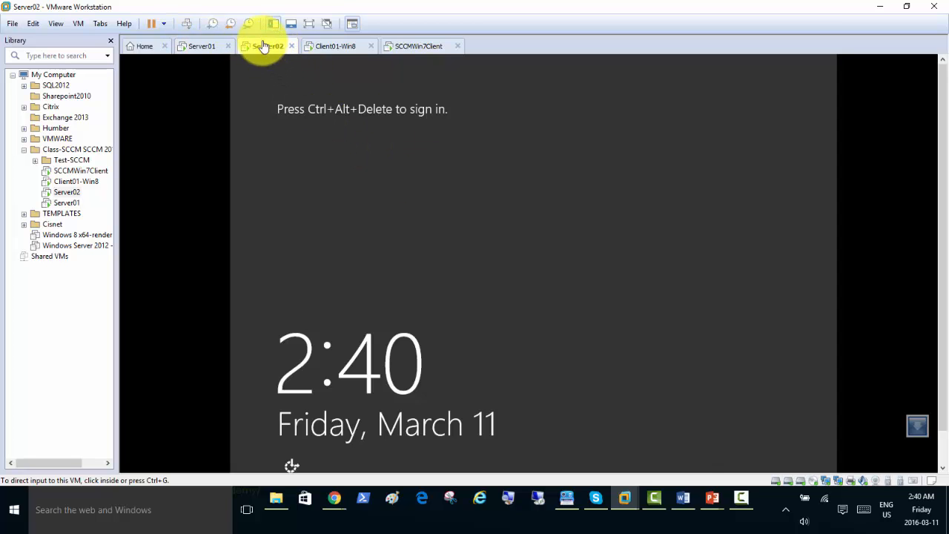
click(181, 25)
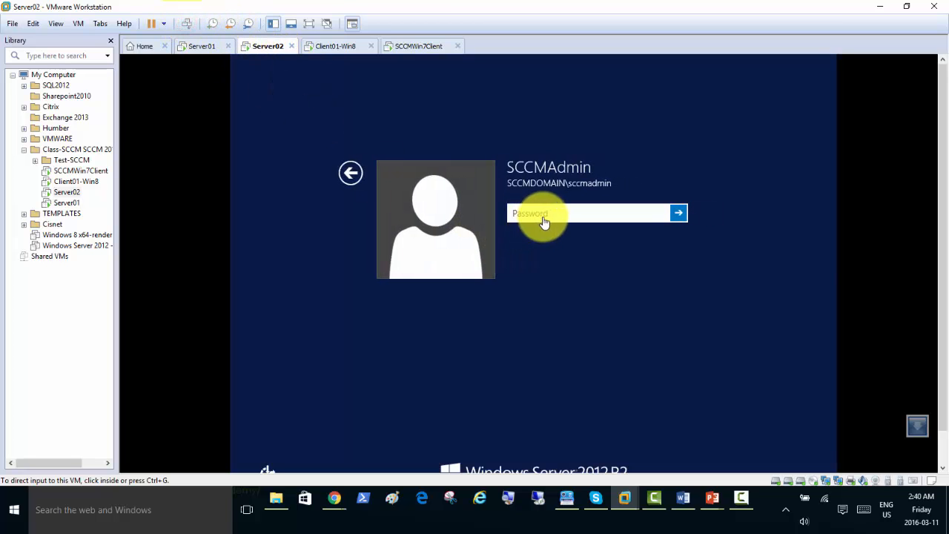
click(545, 215)
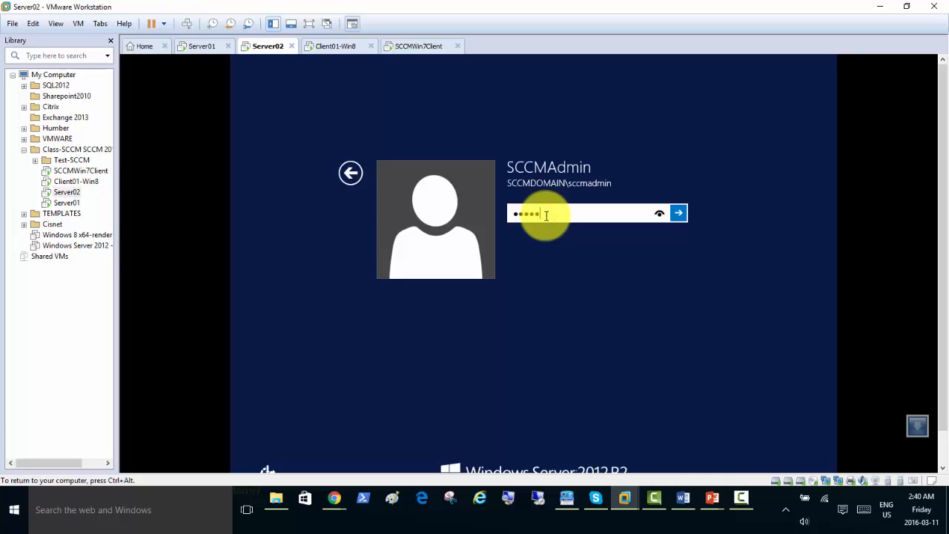
key(Return)
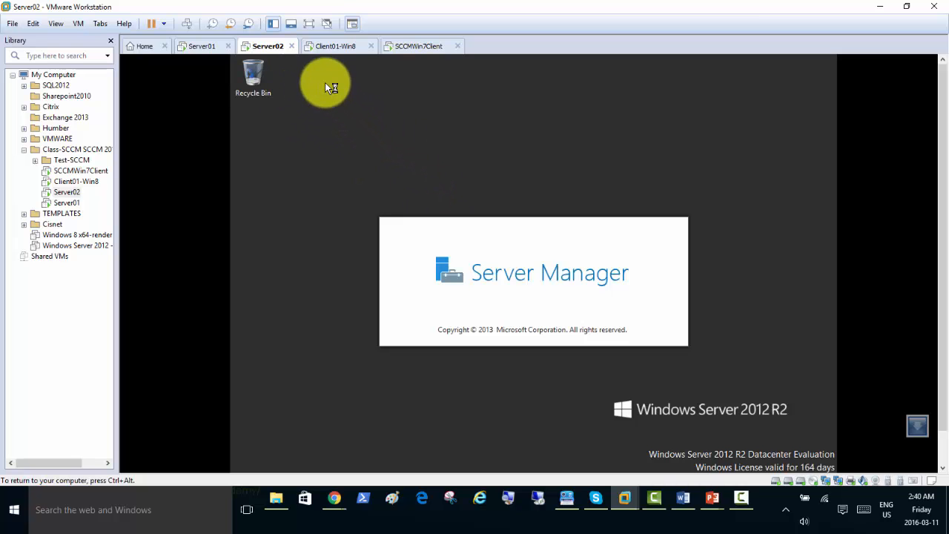
Sign in to the Client01-Win8 virtual machine with the account password.
click(329, 46)
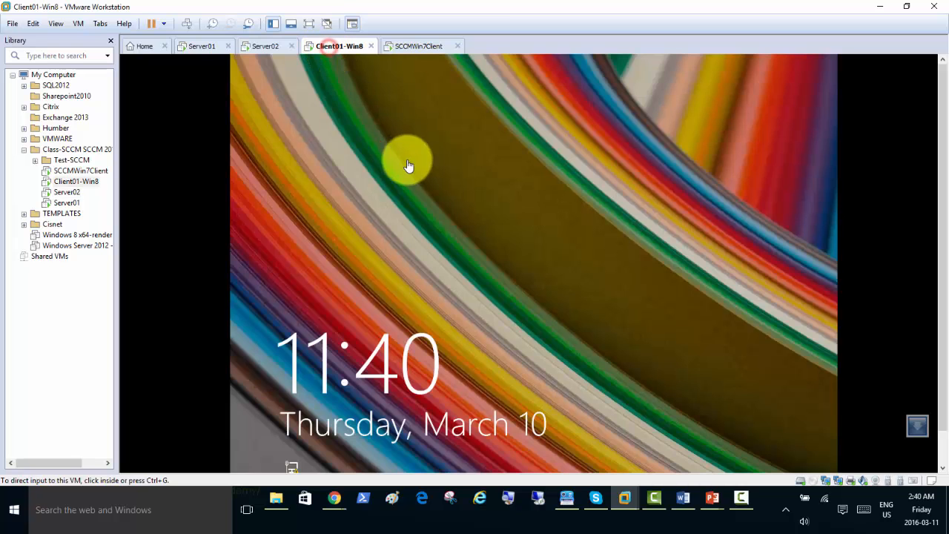
click(428, 178)
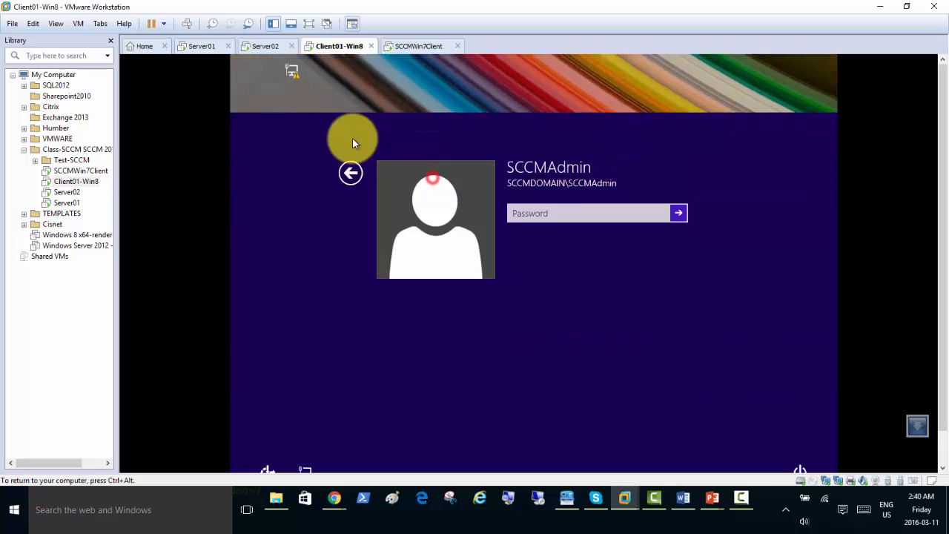
click(556, 213)
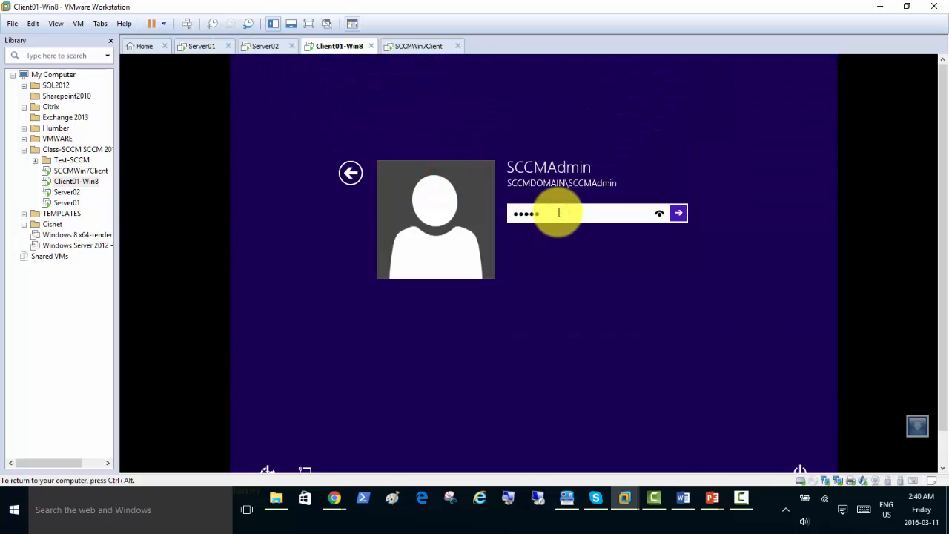
key(Return)
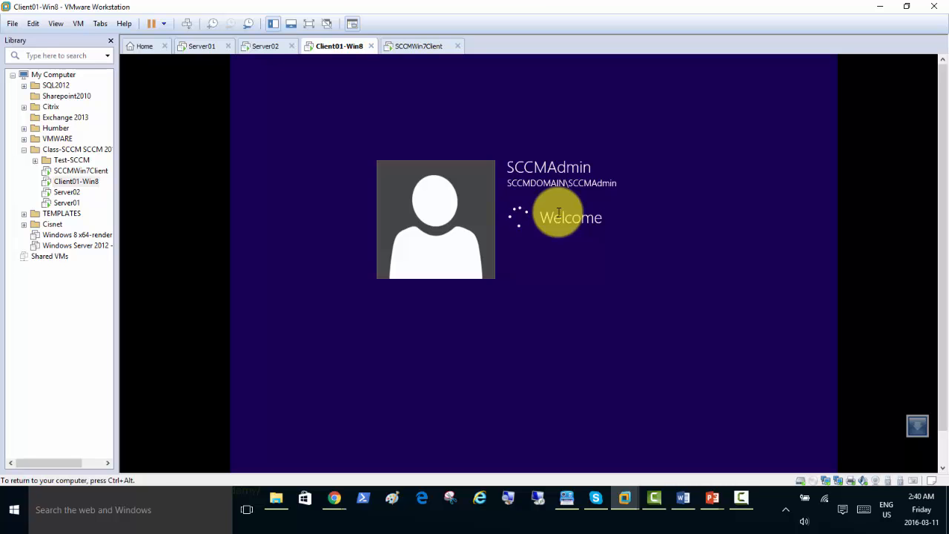
Launch the Configuration Manager console on Server02, opening the Toronto site's Assets and Compliance view.
click(263, 47)
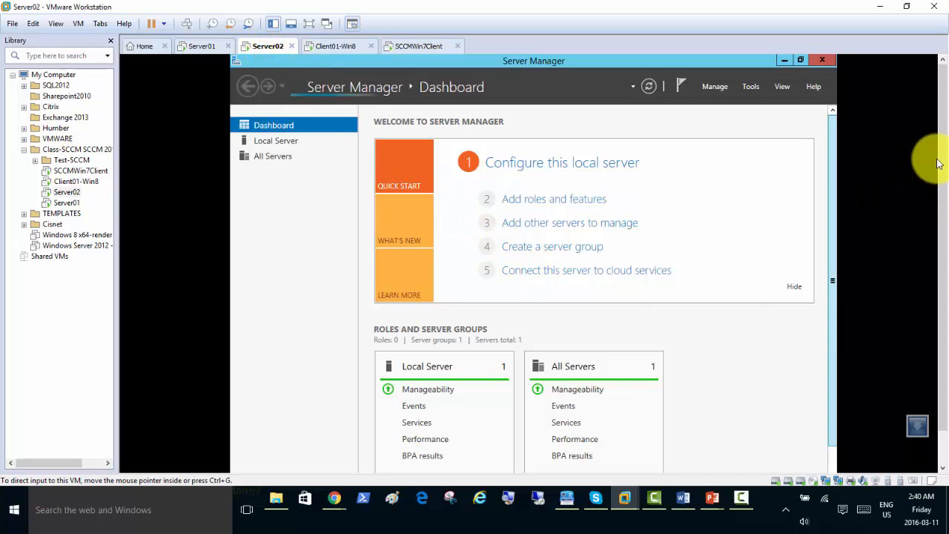
drag(943, 146, 944, 222)
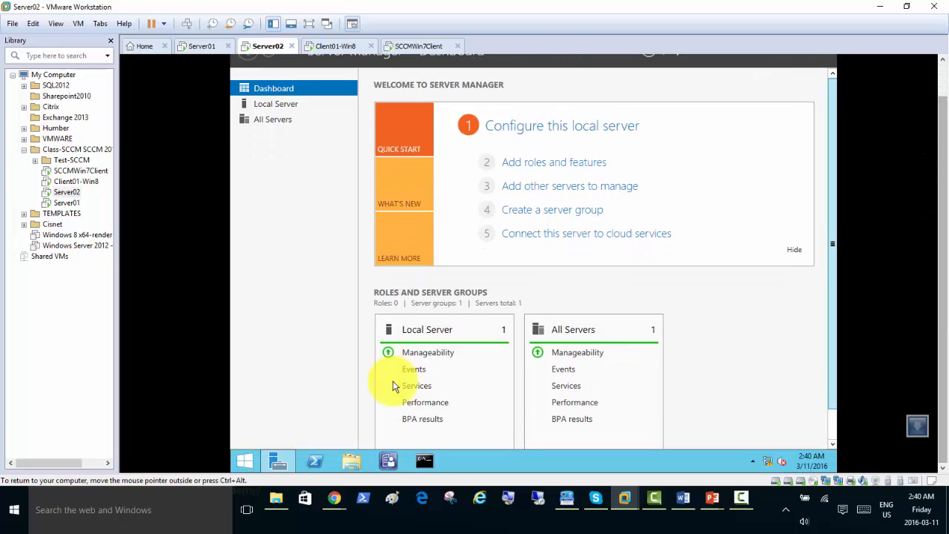
click(390, 462)
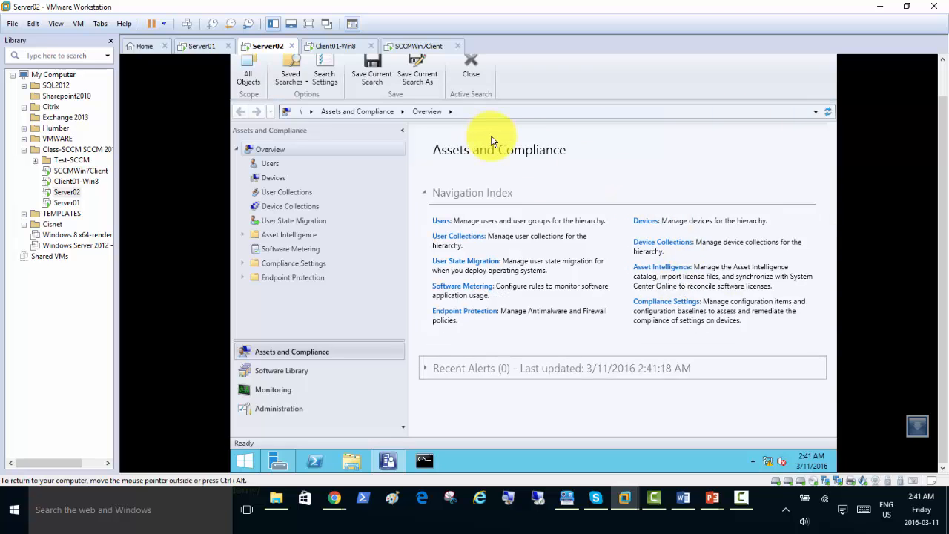
Choose Connect via Windows PowerShell from the console's application menu, opening a TOR:\ prompt.
click(943, 70)
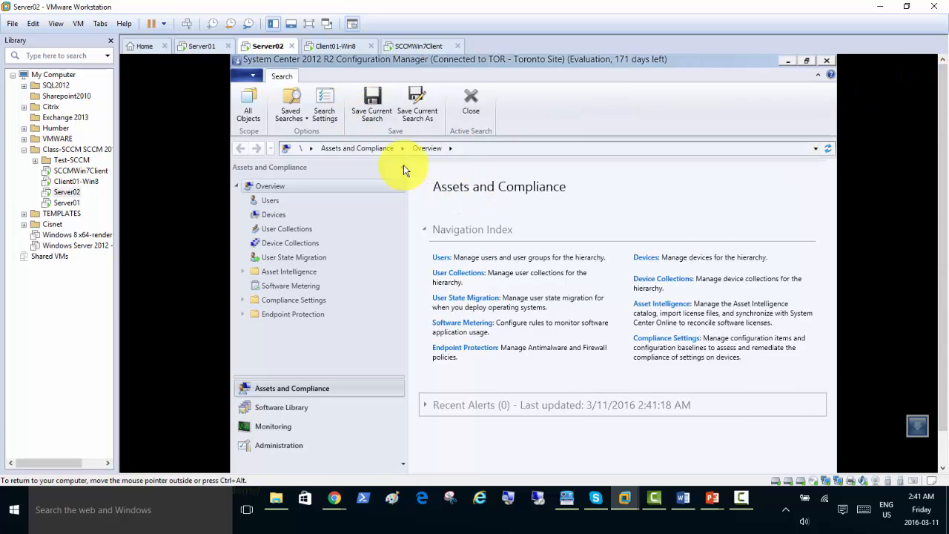
click(252, 75)
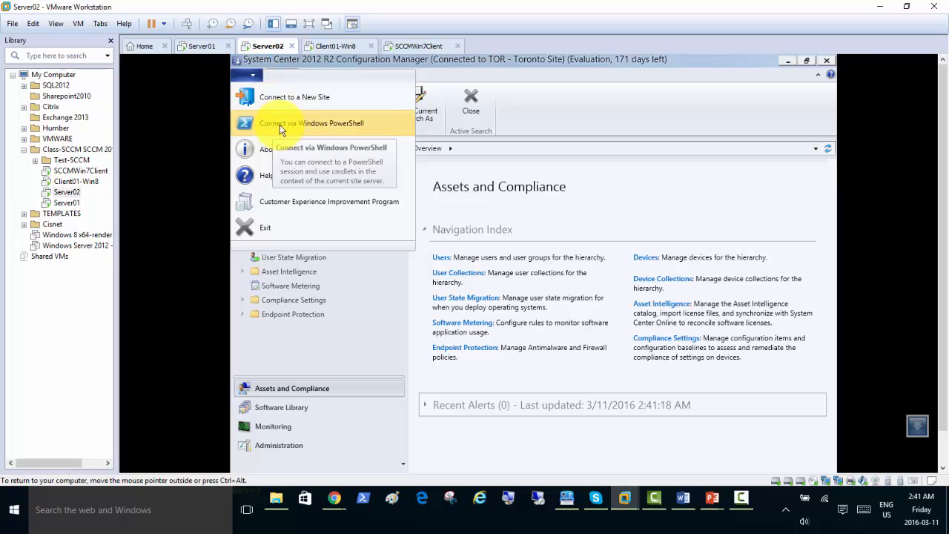
click(299, 123)
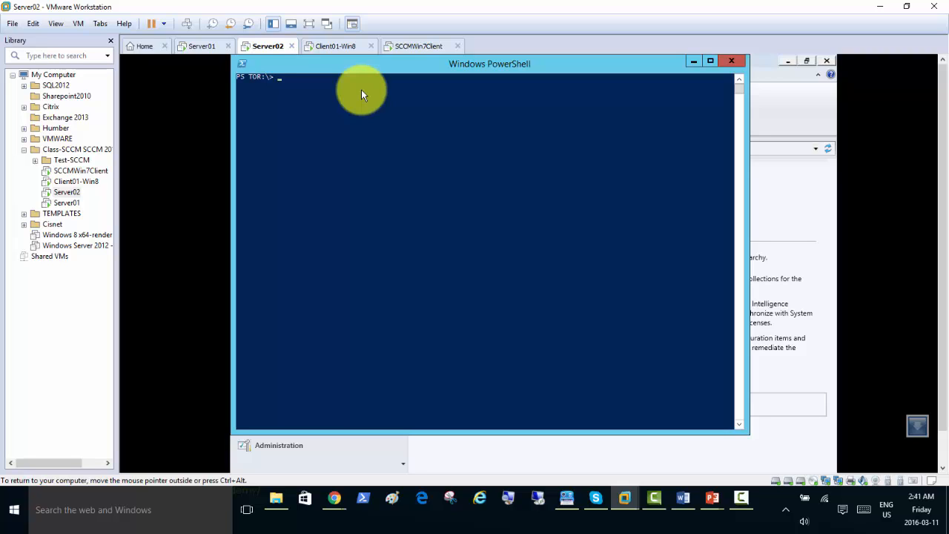
Run Get-CMManagementPoint to list Server02.sccmdomain.local as the TOR site's management point.
text(et-cmm)
key(Tab)
key(Tab)
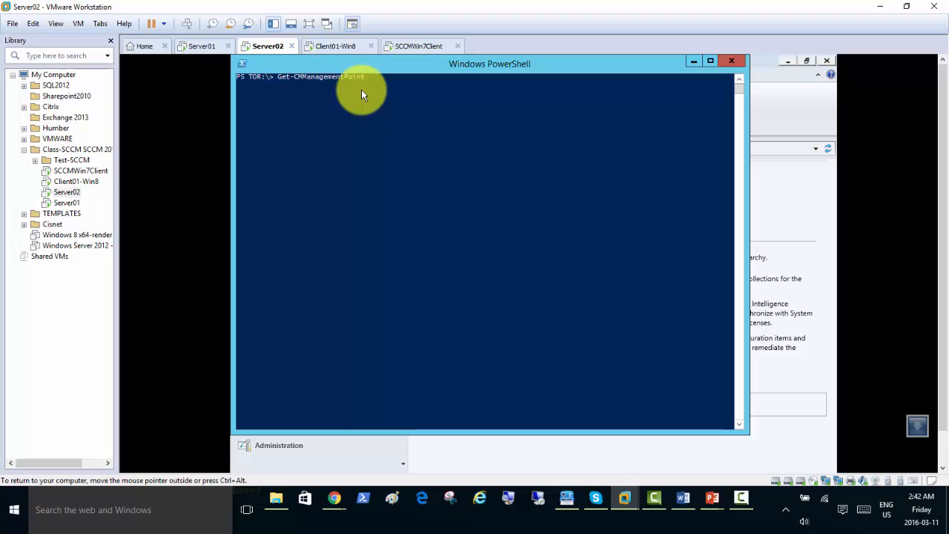
key(Return)
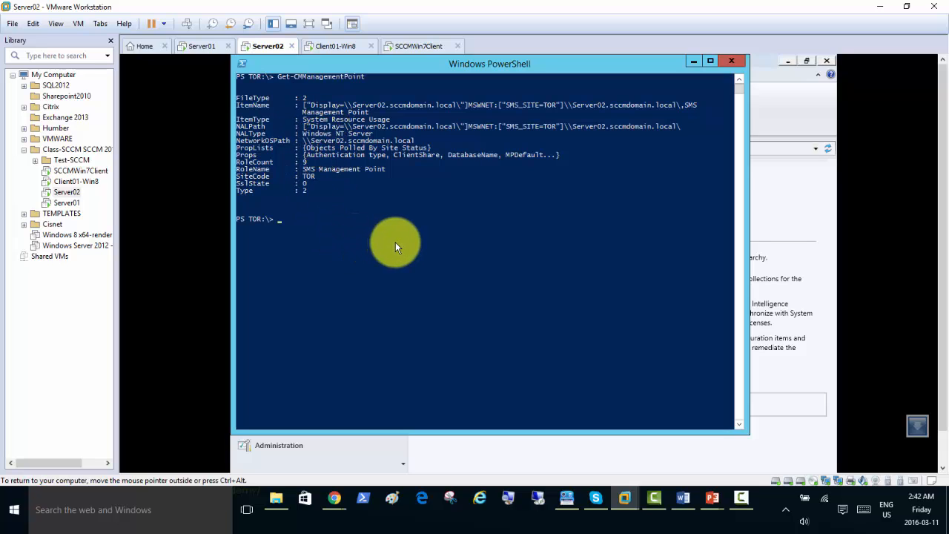
Run Get-CMSite to show Toronto Site (TOR) on Server02, version 5.00.7958.1000.
text(et-cmsite)
key(Tab)
key(Return)
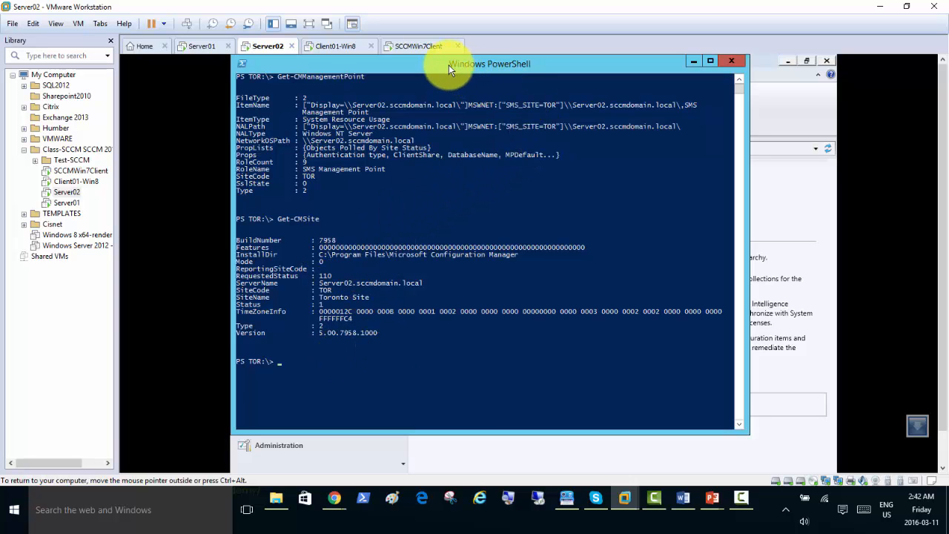
Move the PowerShell window aside and close it, returning to the Assets and Compliance overview.
drag(451, 63, 486, 101)
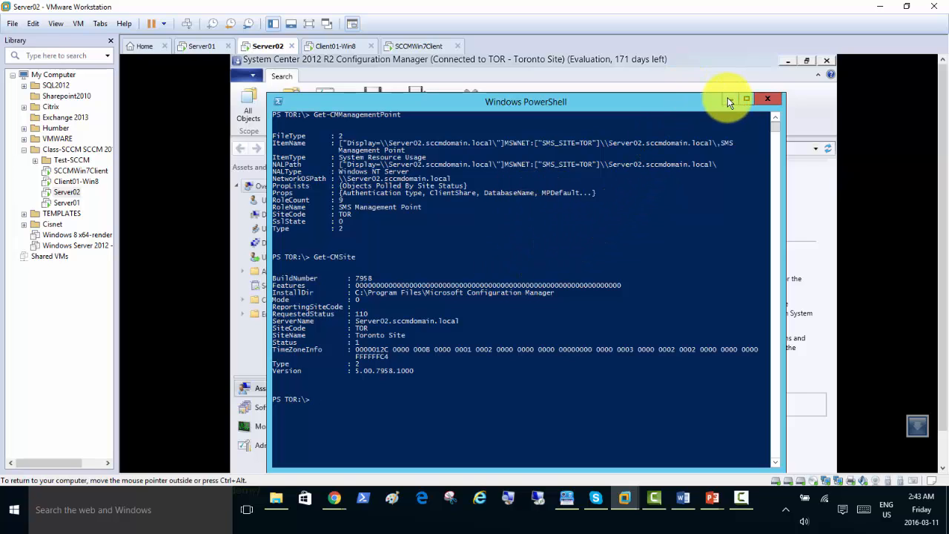
click(769, 99)
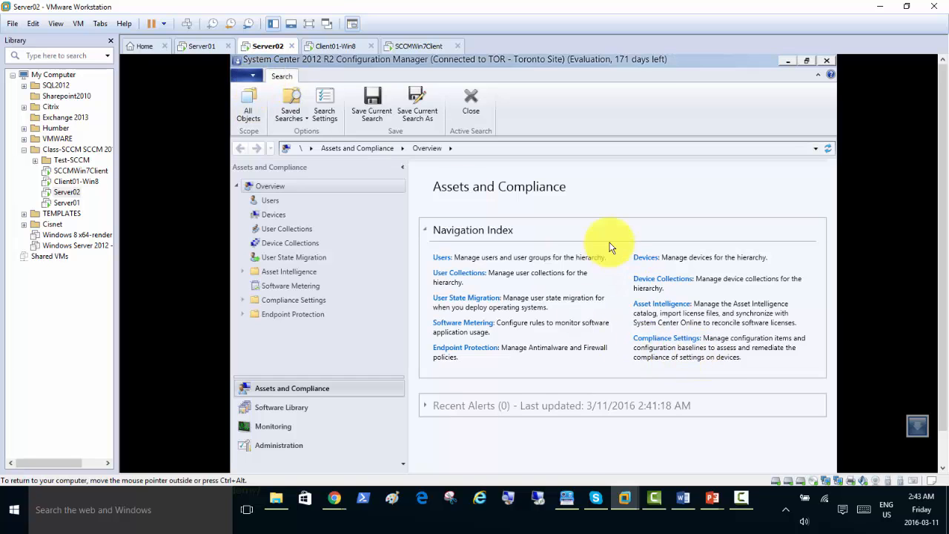
mouse_move(710, 501)
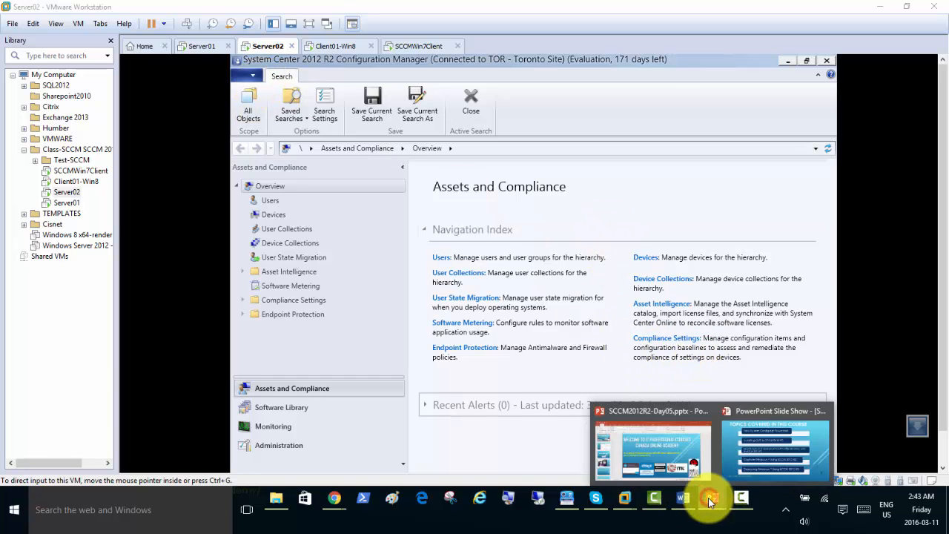
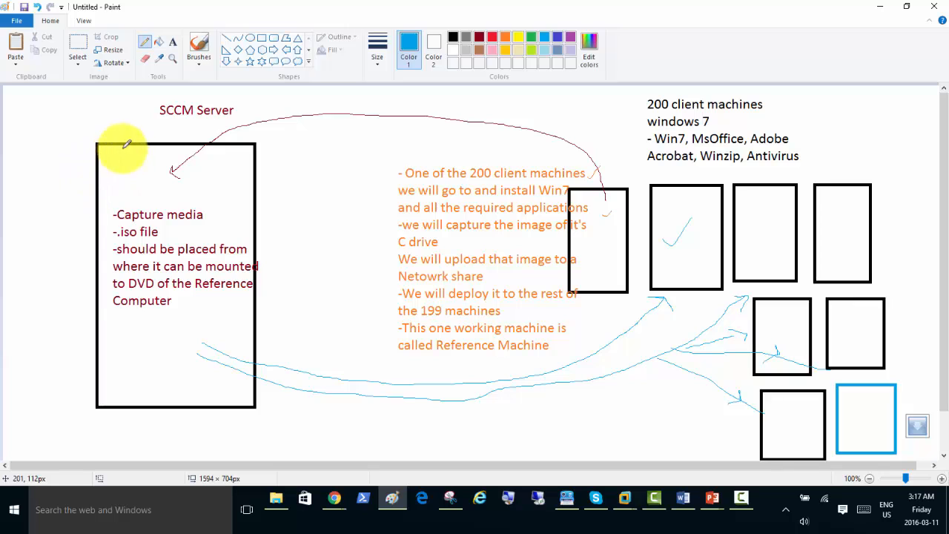
Draw blue check marks on the SCCM server, the reference machine box and the Windows 7 application list.
drag(114, 132, 135, 120)
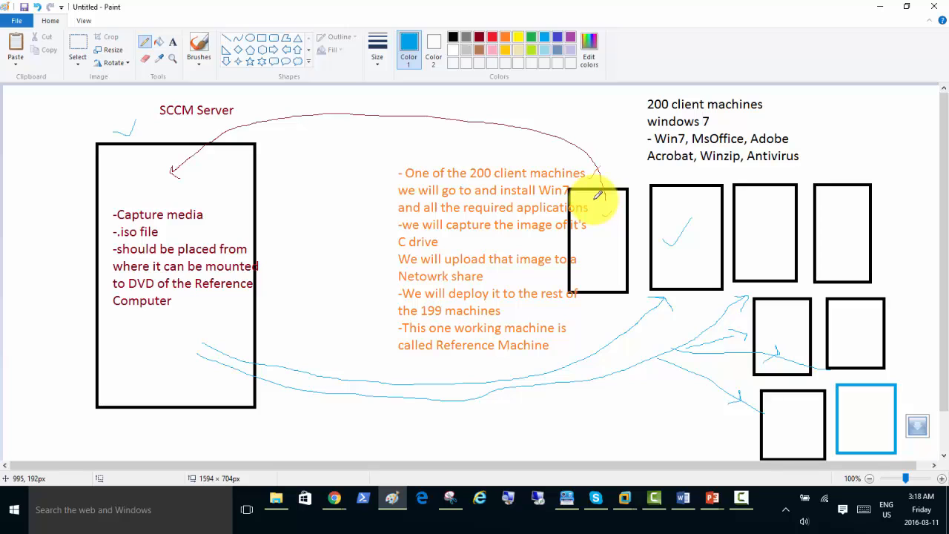
drag(599, 194, 615, 166)
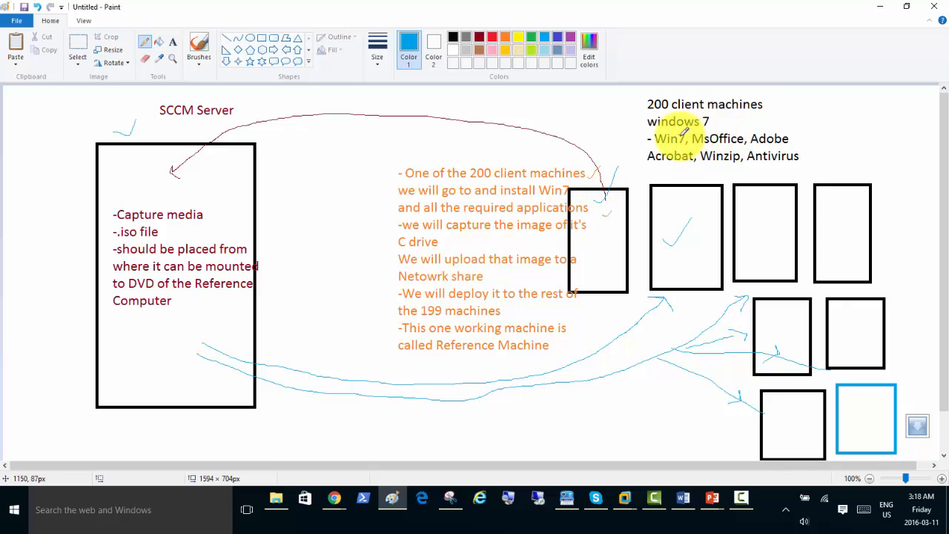
drag(706, 130, 764, 129)
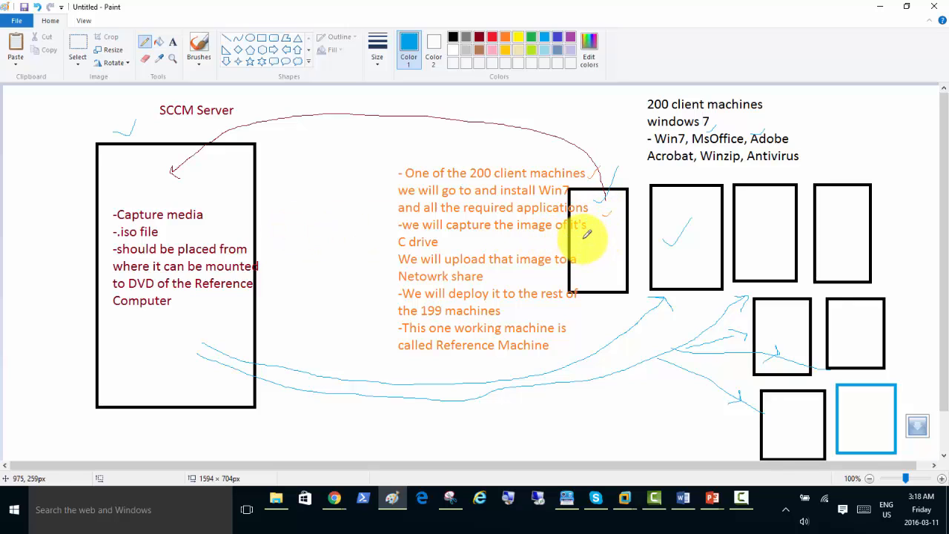
drag(584, 240, 603, 232)
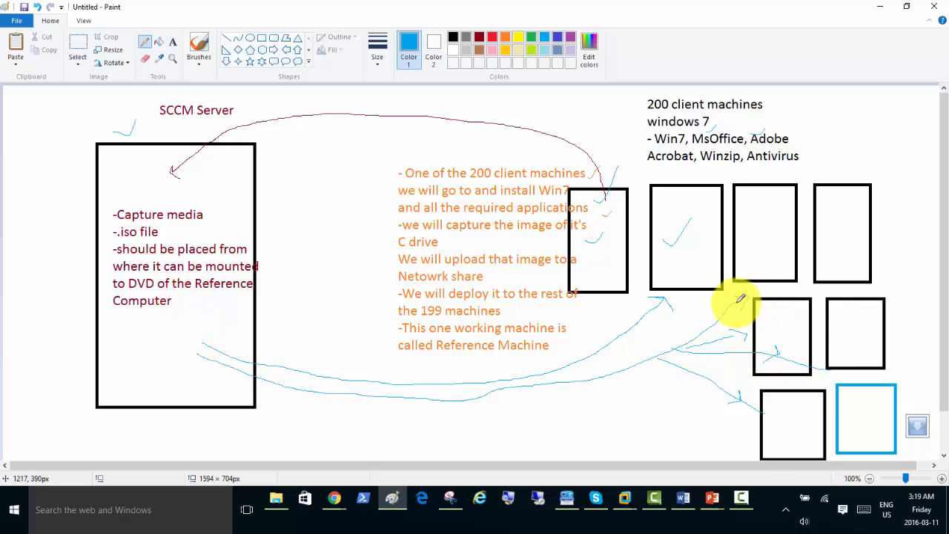
Minimize Paint and Word, then bring up the Task Sequences node's menu under Software Library > Operating Systems.
click(881, 9)
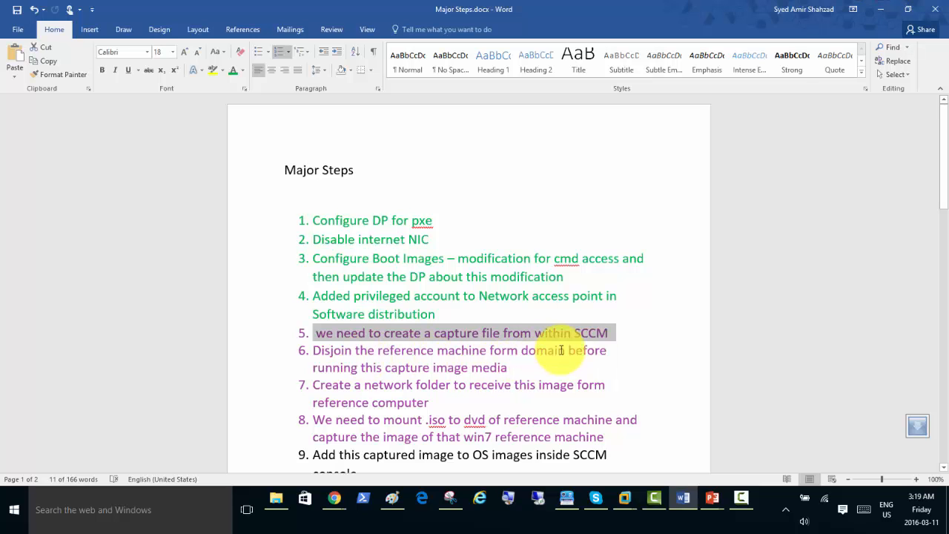
click(881, 9)
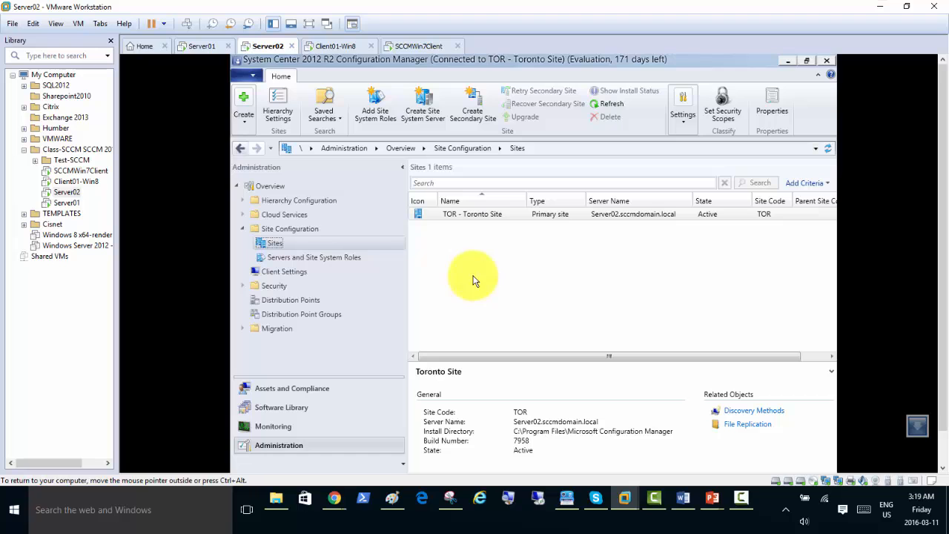
click(282, 412)
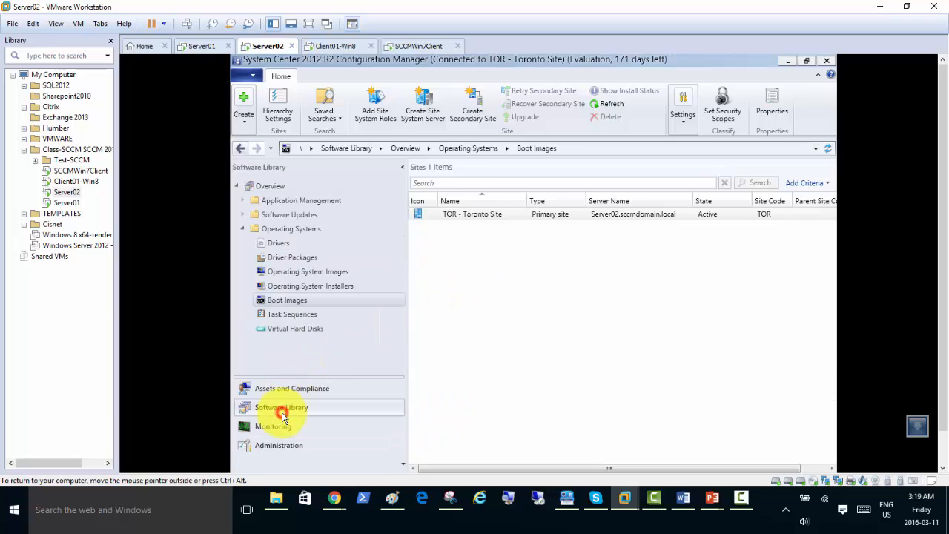
click(299, 320)
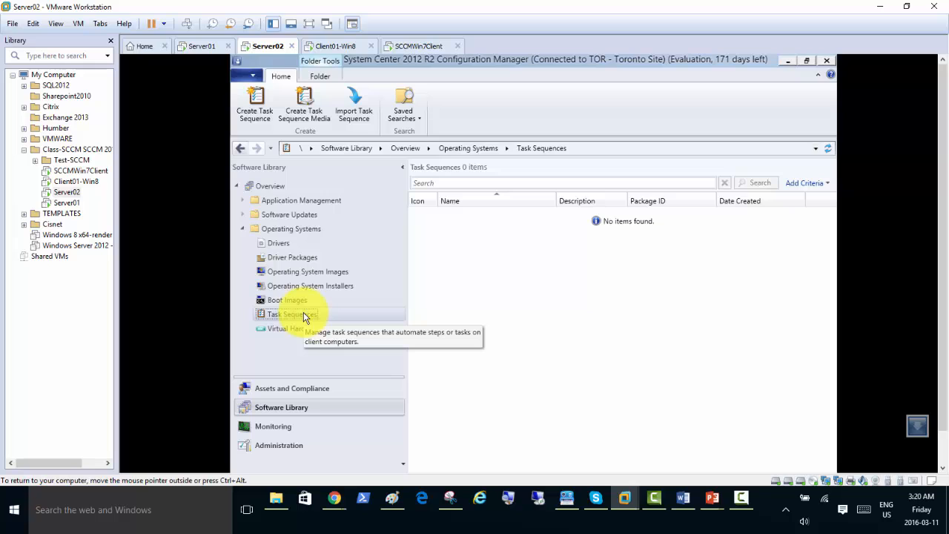
right_click(303, 314)
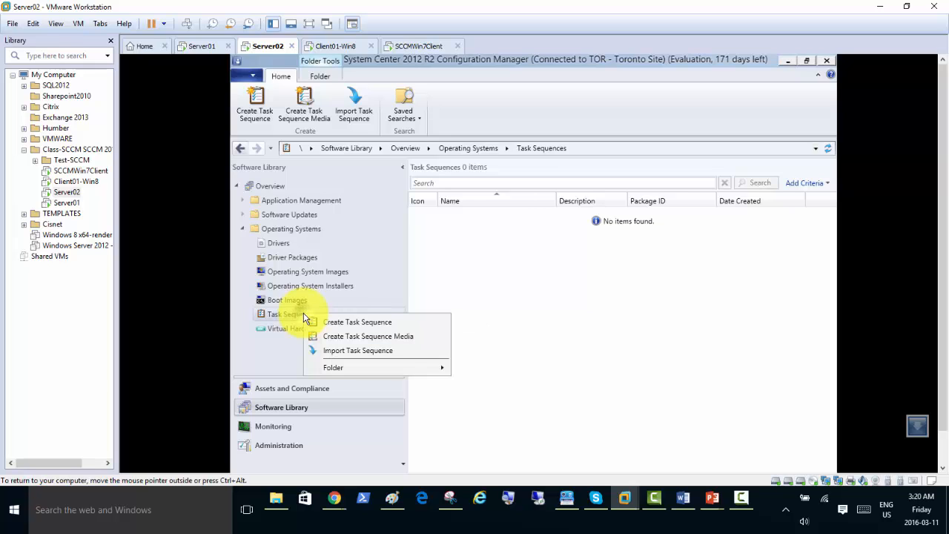
Start Create Task Sequence Media as Capture media on the CD/DVD page, then switch to File Explorer.
click(378, 340)
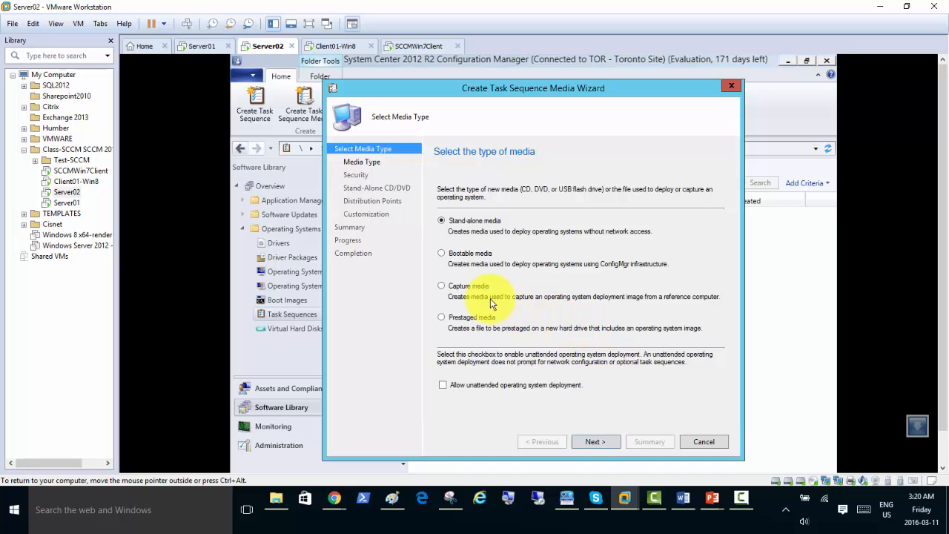
click(471, 287)
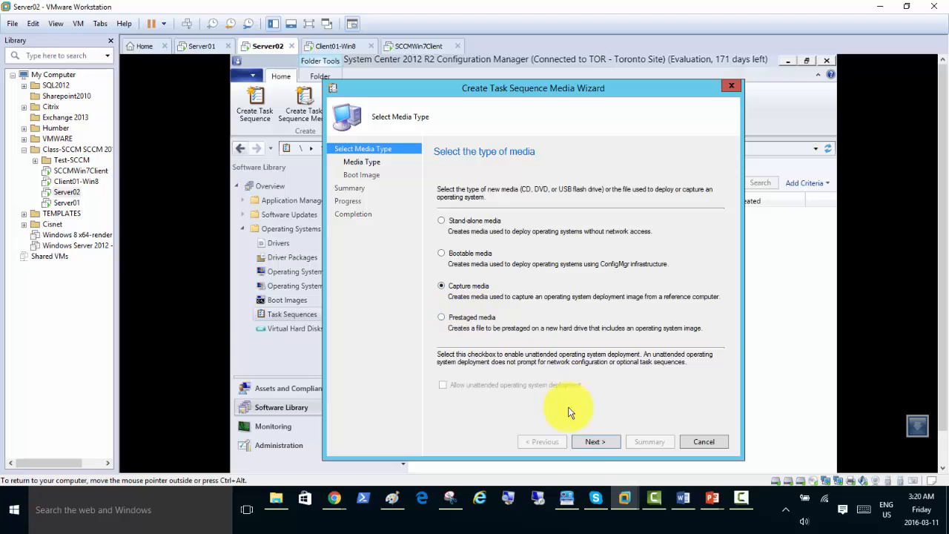
click(588, 442)
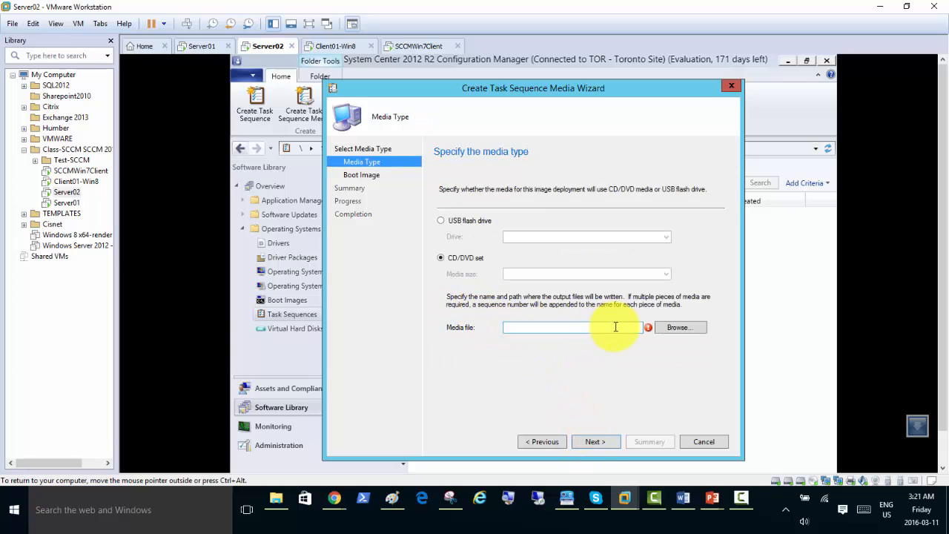
click(943, 446)
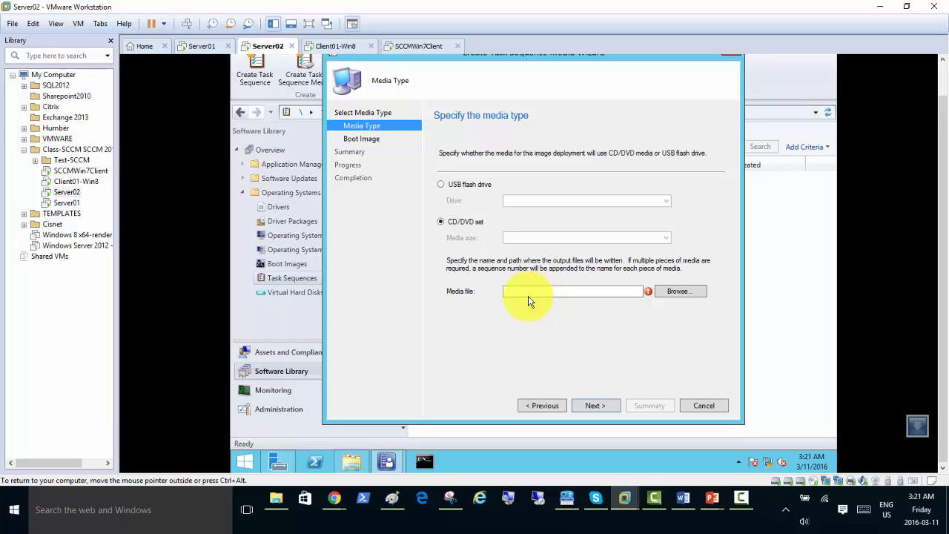
click(353, 463)
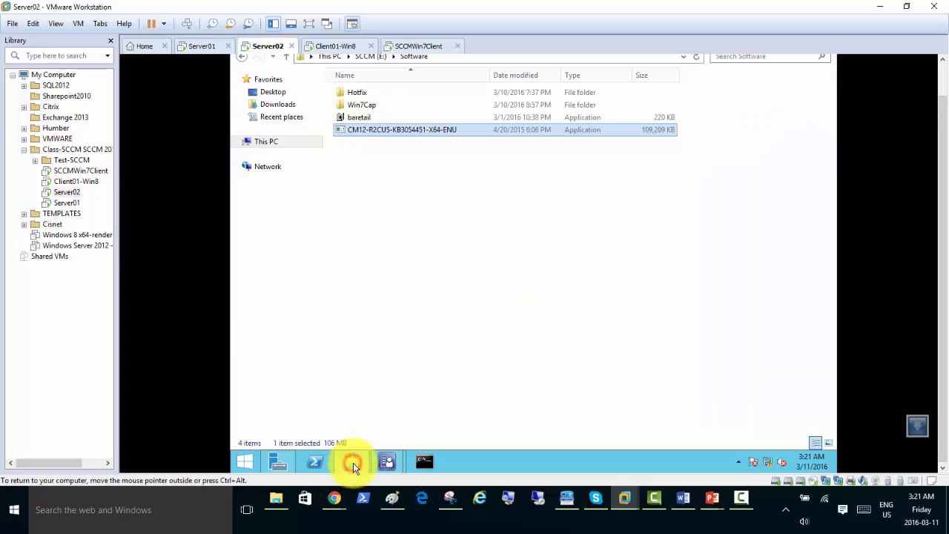
Create a new folder named WinClient7Capture in SCCM (E:)\Software.
click(371, 56)
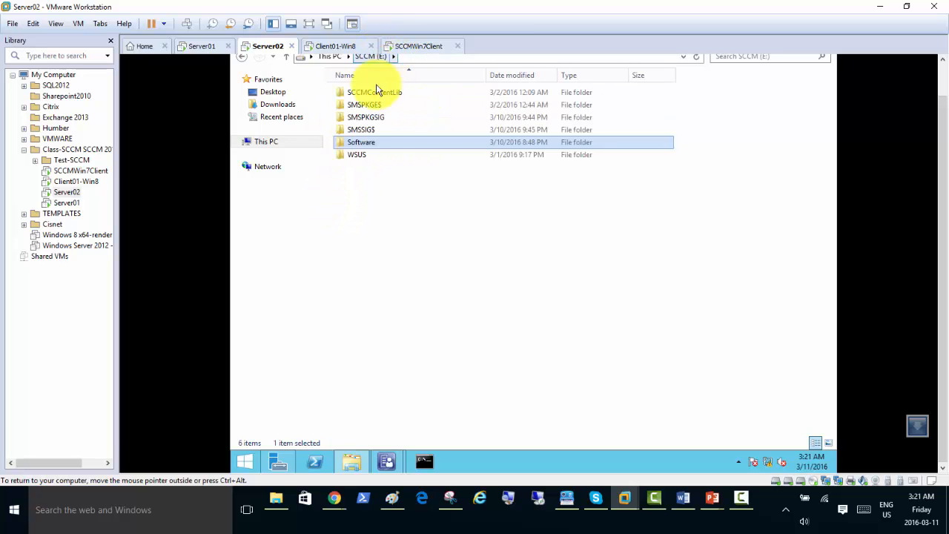
double_click(372, 147)
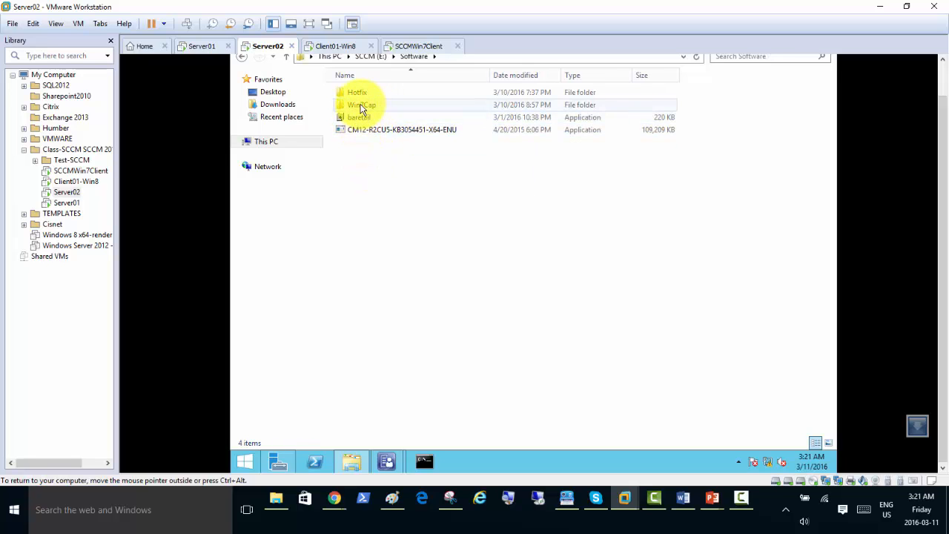
click(345, 158)
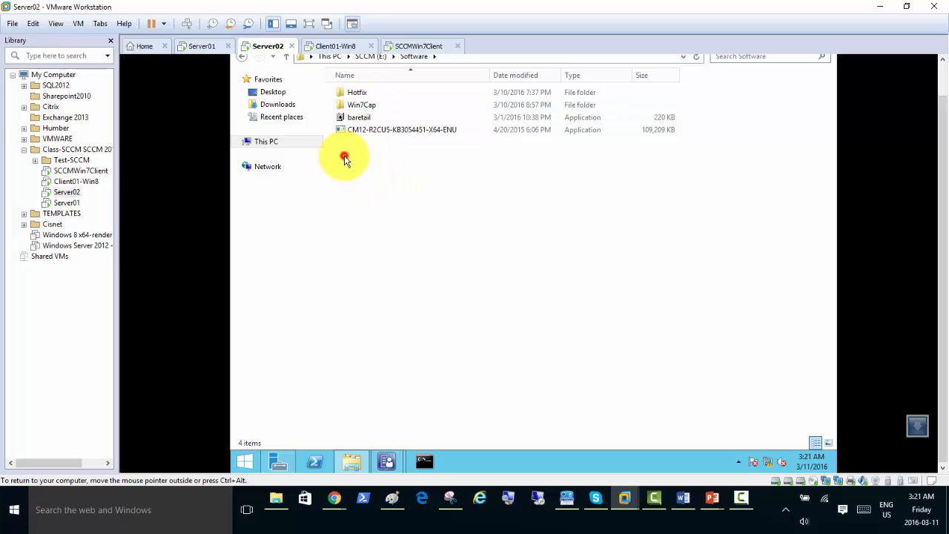
right_click(343, 151)
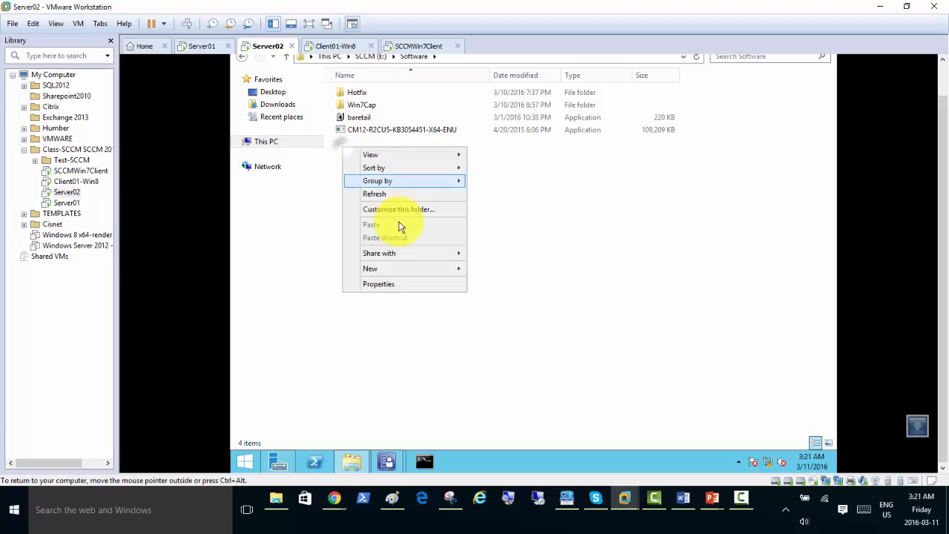
mouse_move(411, 278)
click(496, 270)
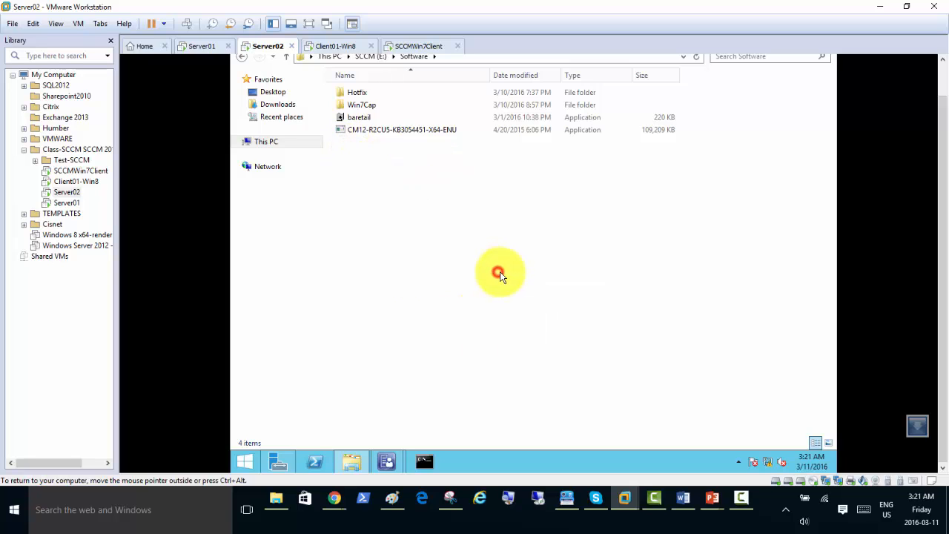
text(Win)
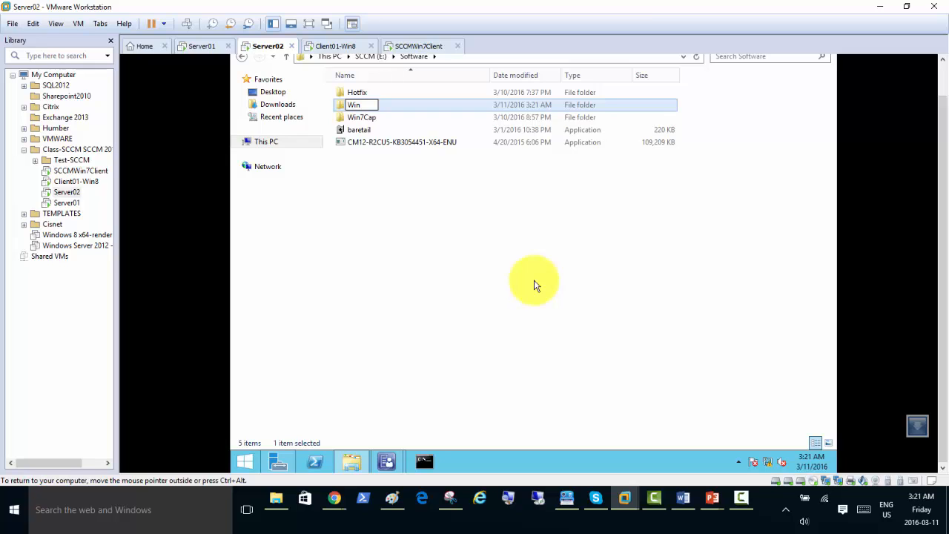
text(Client7Capture)
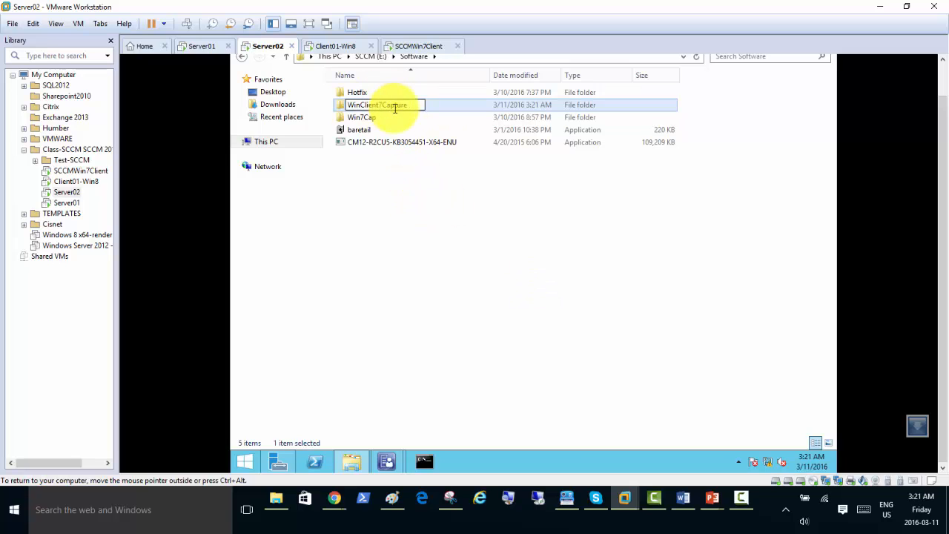
click(410, 226)
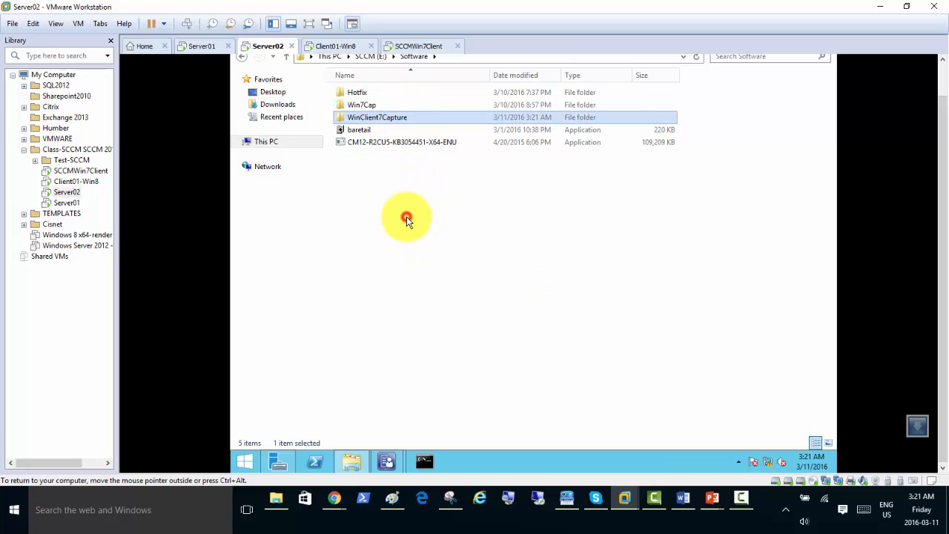
Share WinClient7Capture with Everyone at Read/Write permission and dismiss the confirmation.
right_click(376, 117)
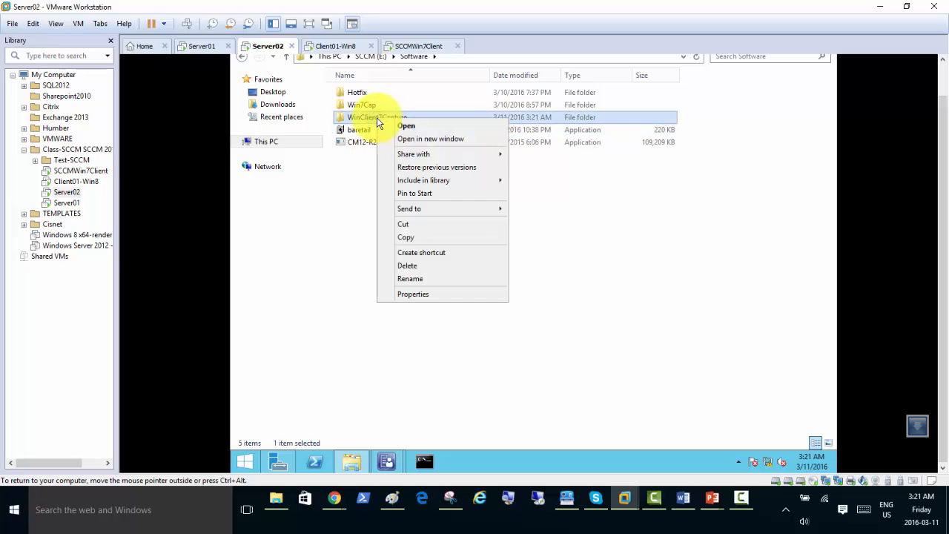
mouse_move(397, 156)
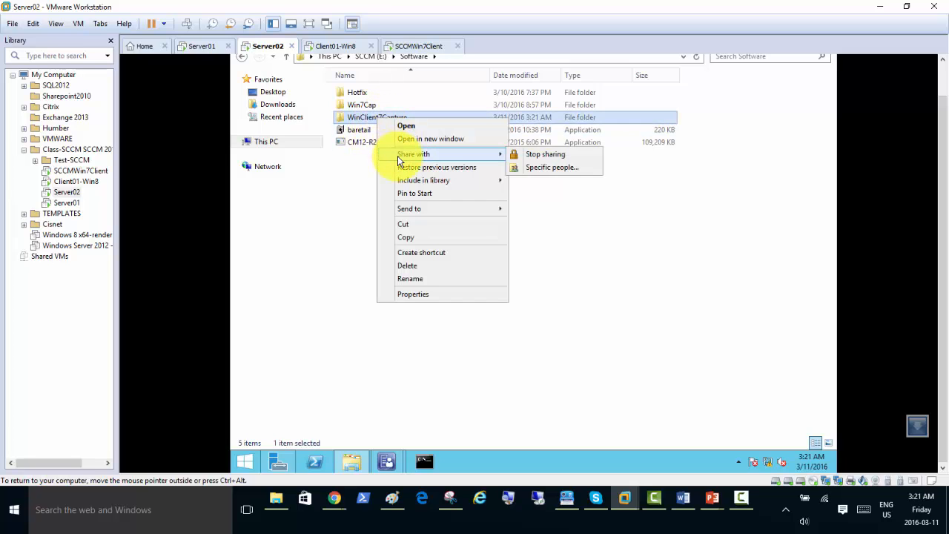
right_click(363, 119)
mouse_move(409, 152)
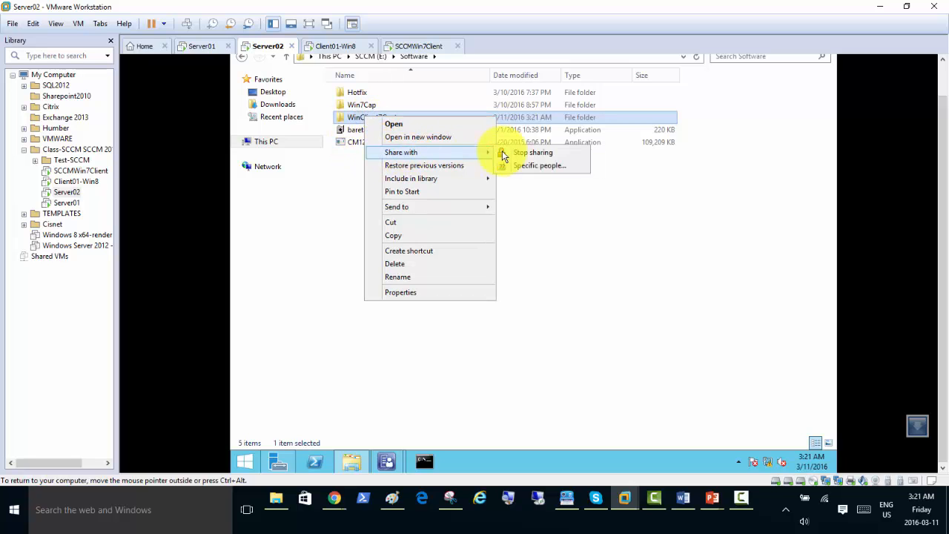
click(550, 165)
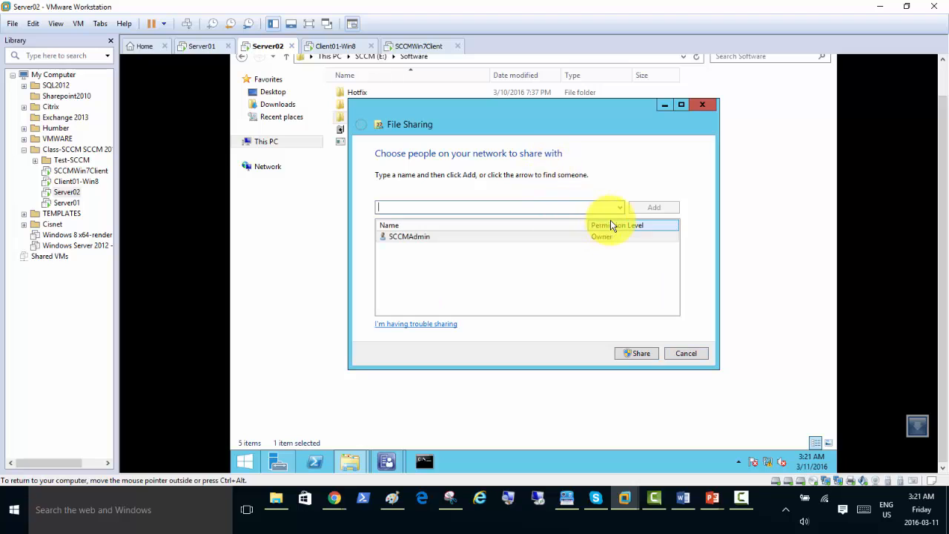
click(620, 207)
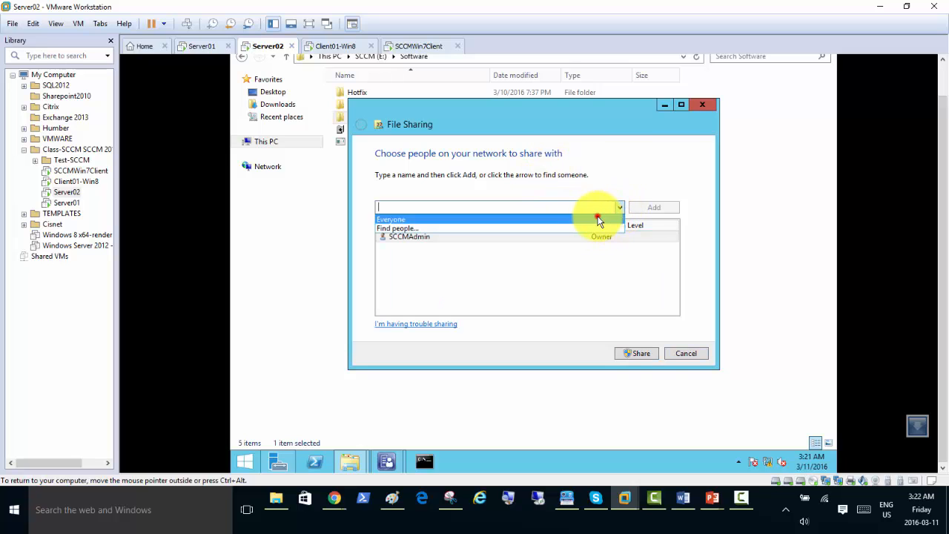
click(599, 220)
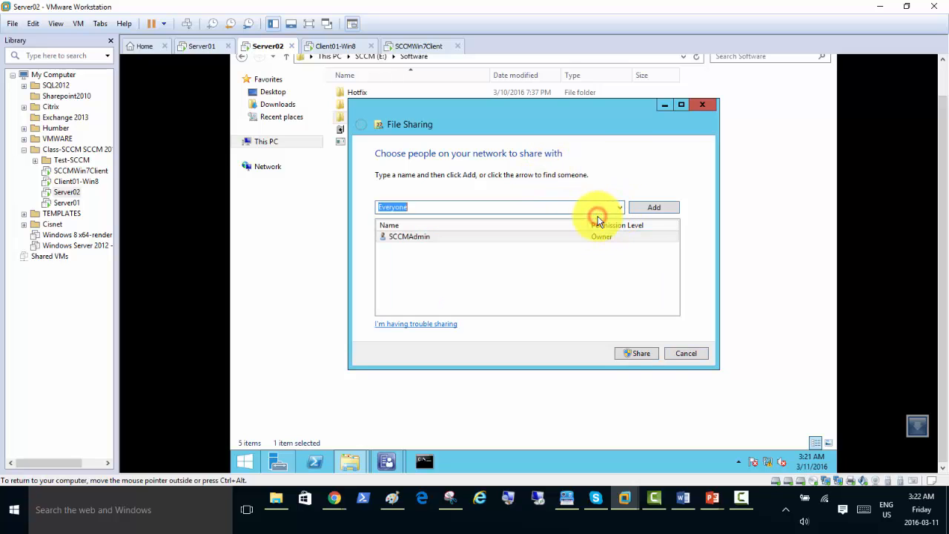
click(656, 208)
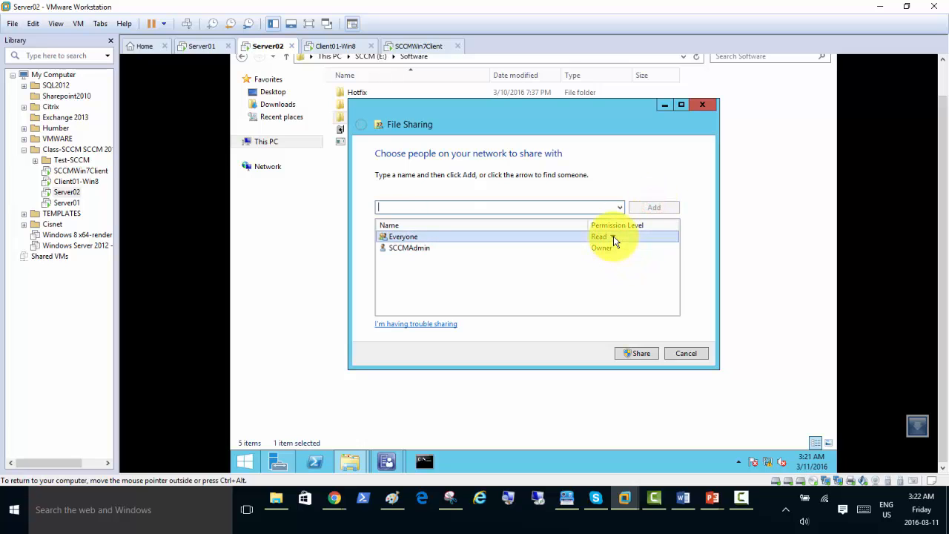
click(613, 236)
click(642, 249)
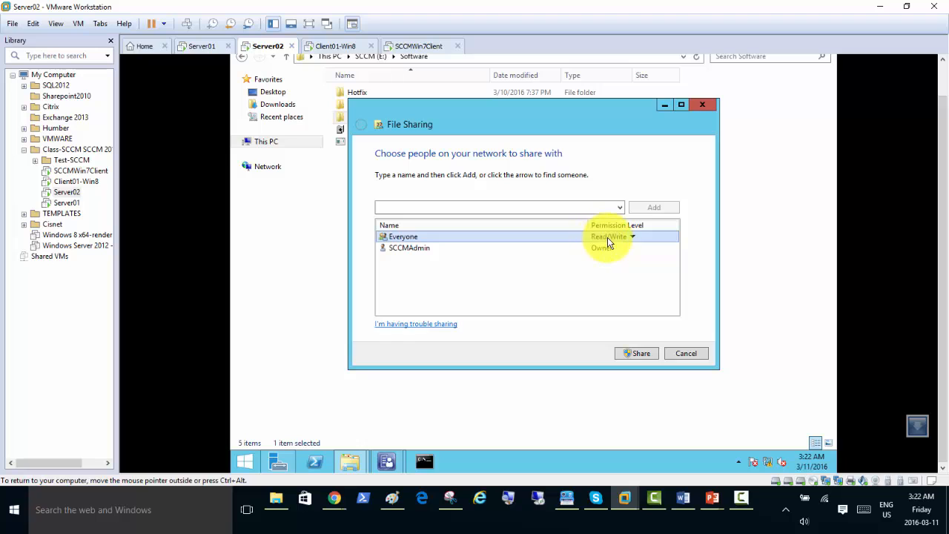
click(639, 355)
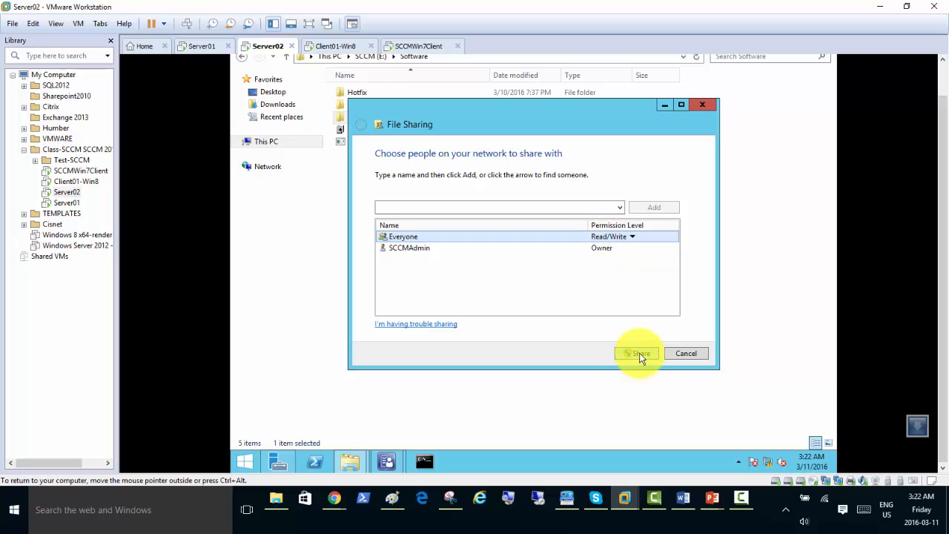
click(682, 355)
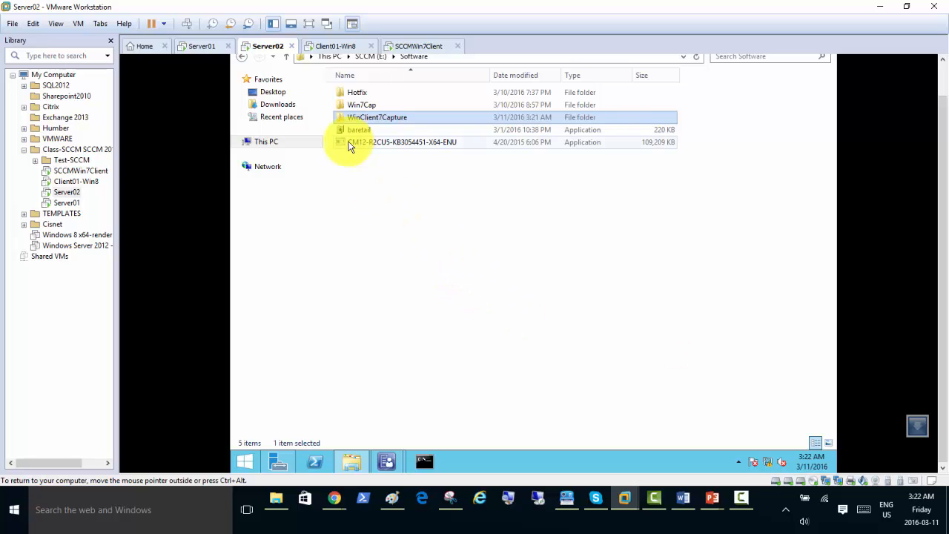
Inside WinClient7Capture, add a new folder named CapturedOS, then return to the media wizard.
double_click(389, 120)
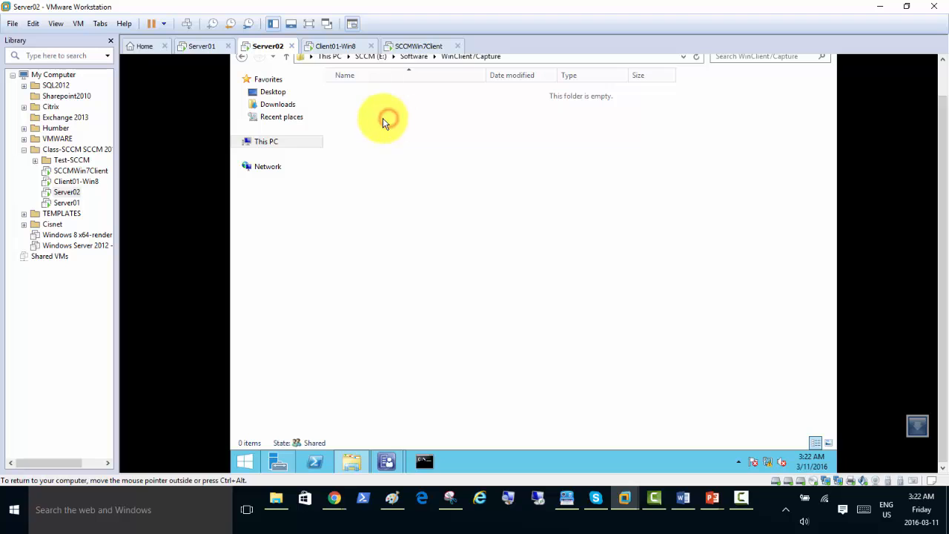
right_click(341, 110)
mouse_move(403, 247)
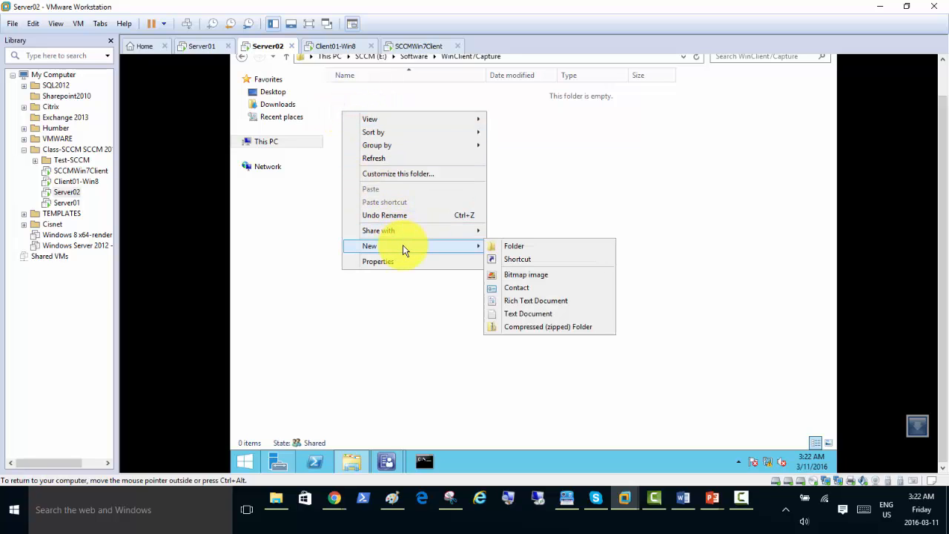
click(510, 251)
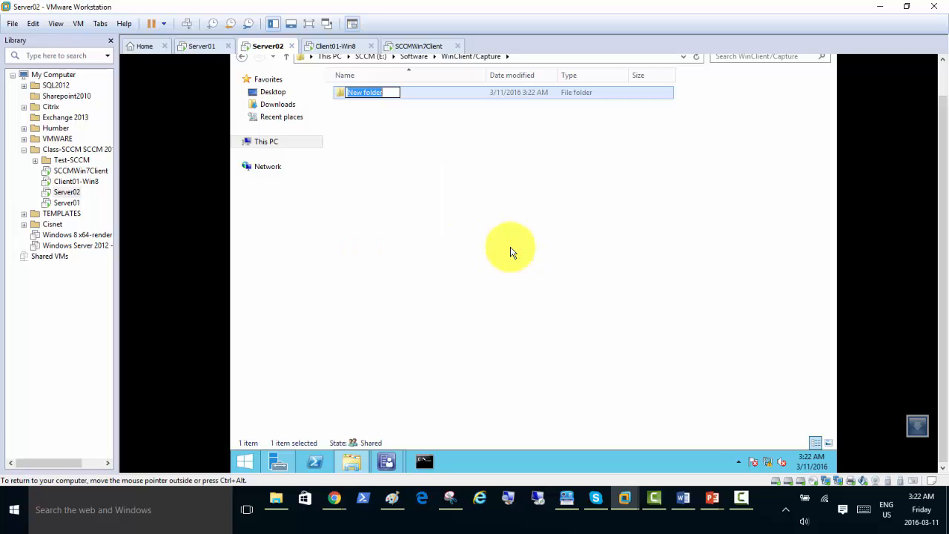
text(CapturedOS)
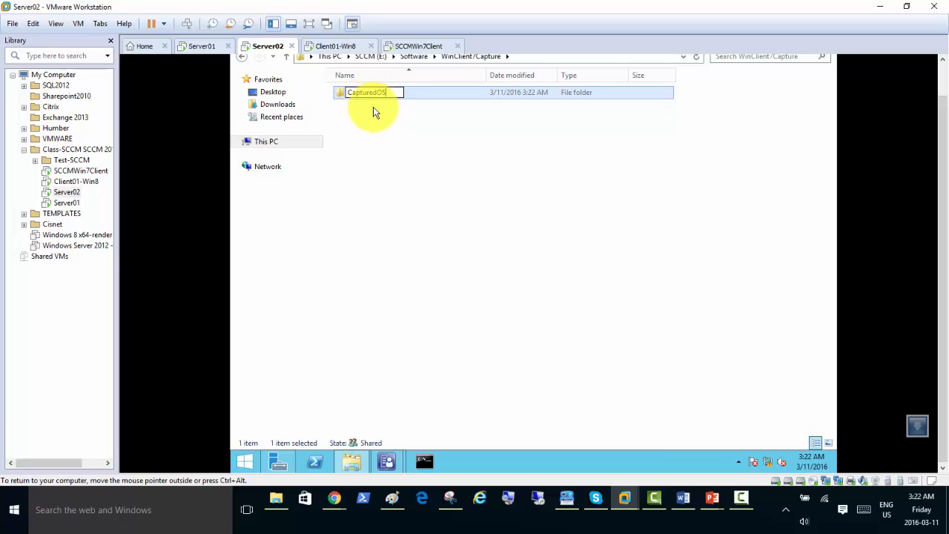
click(371, 133)
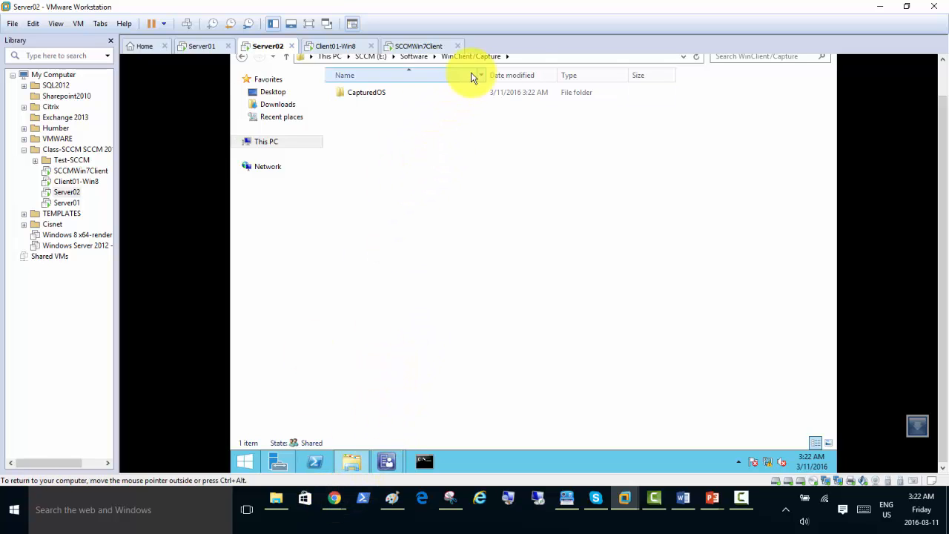
click(941, 74)
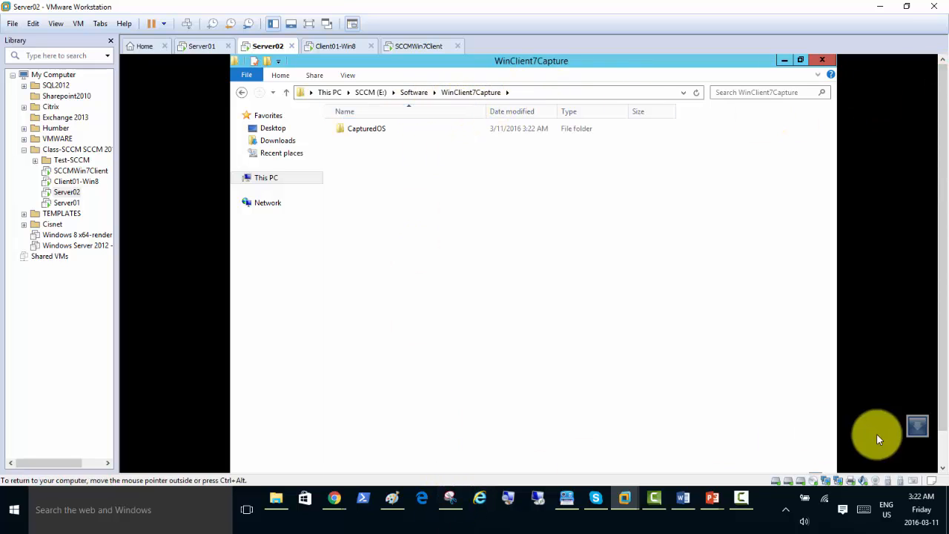
click(940, 448)
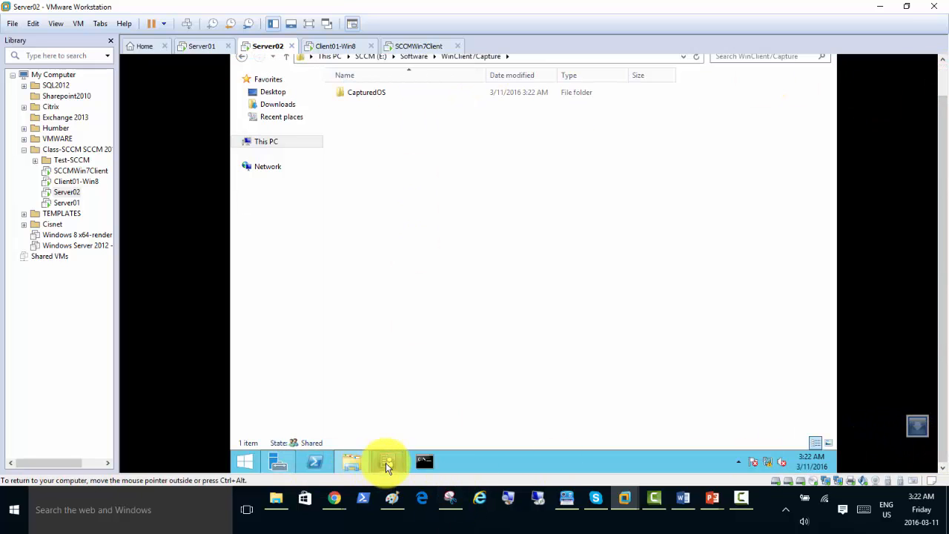
Browse to the \\SERVER02\WinClient7Capture share and save the media file as WinCap7.iso.
mouse_move(386, 461)
click(440, 415)
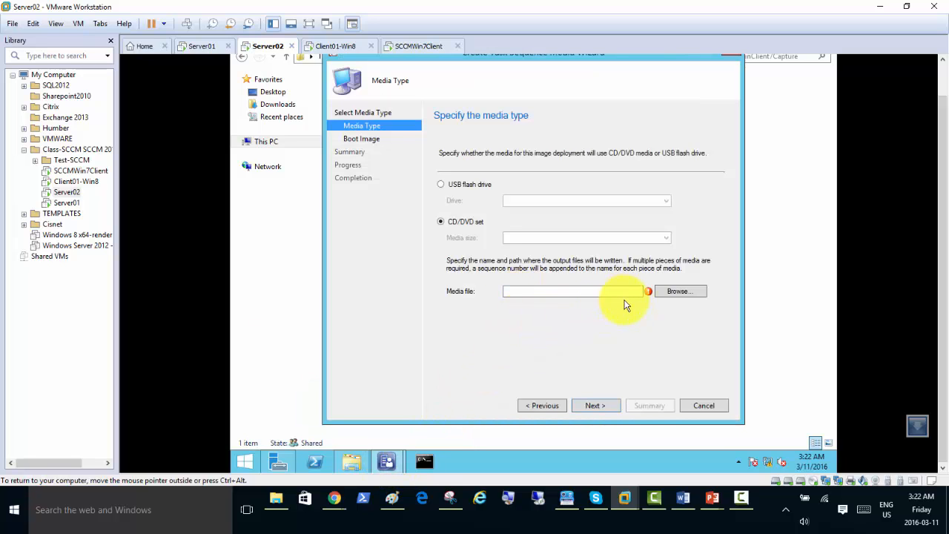
click(679, 294)
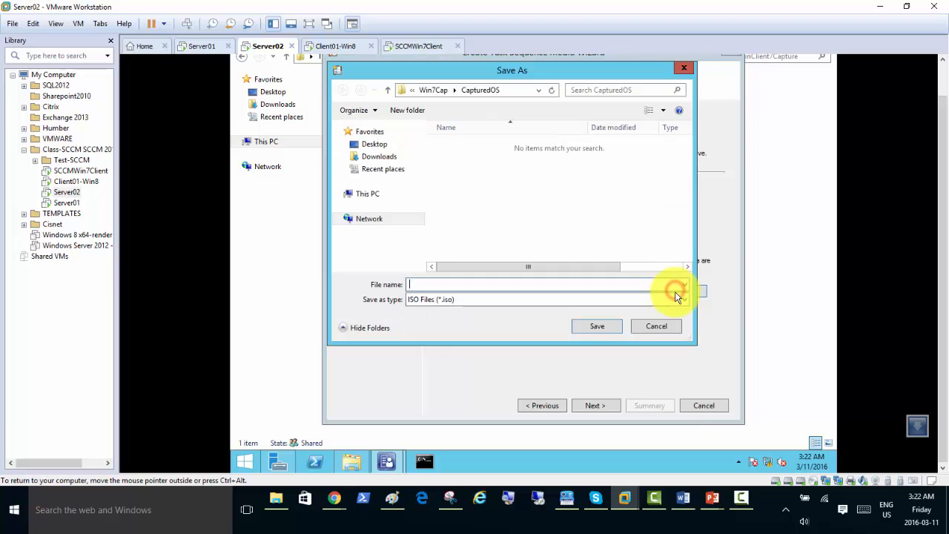
click(539, 90)
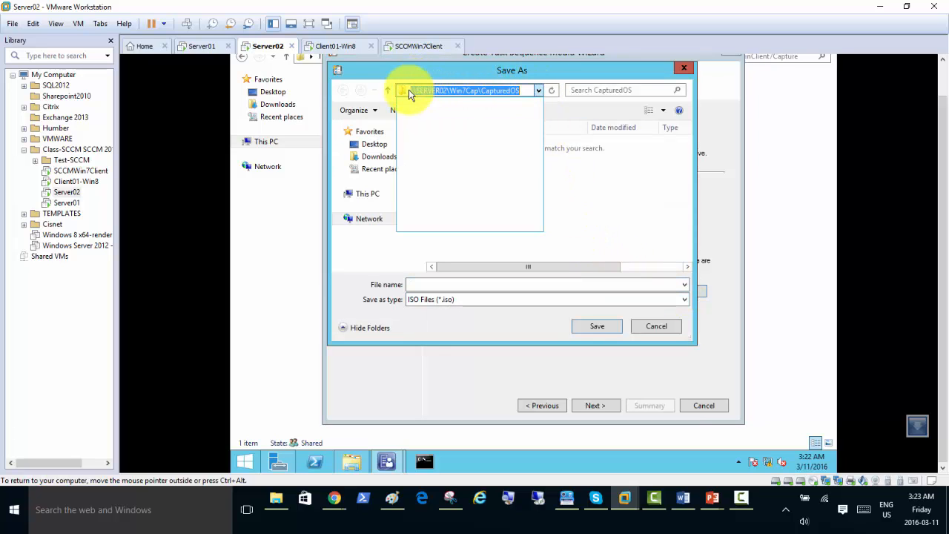
click(450, 90)
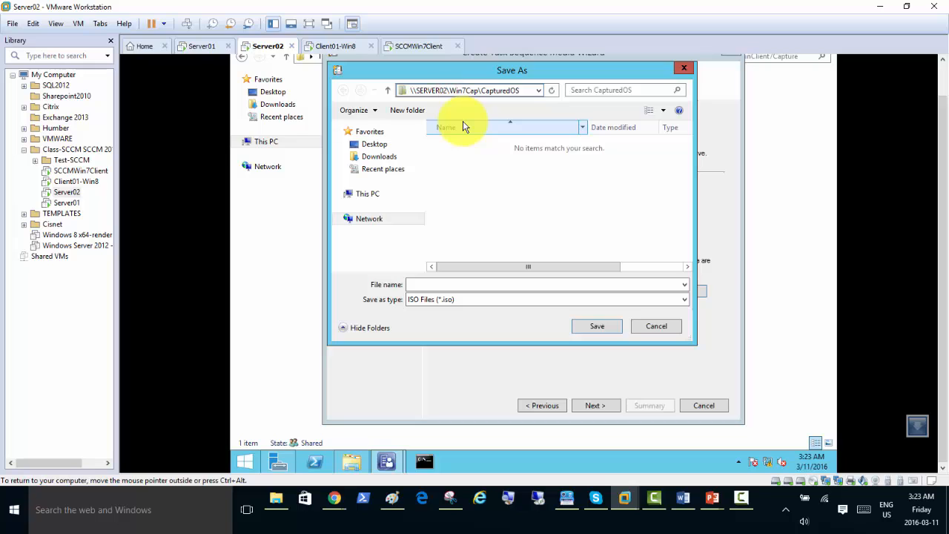
key(BackSpace)
key(BackSpace)
key(BackSpace)
key(BackSpace)
key(BackSpace)
key(BackSpace)
key(BackSpace)
key(BackSpace)
key(BackSpace)
key(BackSpace)
key(BackSpace)
key(BackSpace)
key(BackSpace)
key(BackSpace)
key(BackSpace)
key(BackSpace)
key(BackSpace)
key(BackSpace)
key(BackSpace)
key(Return)
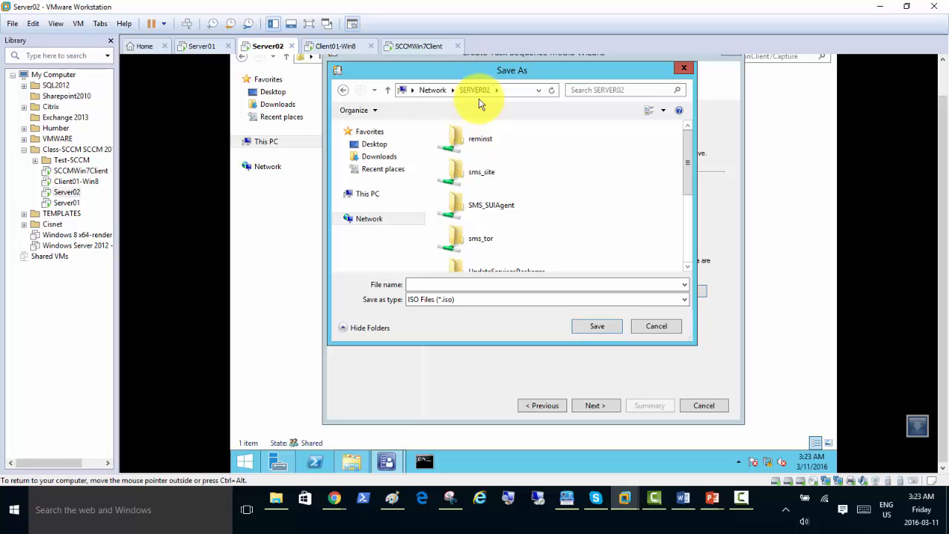
drag(685, 138, 682, 210)
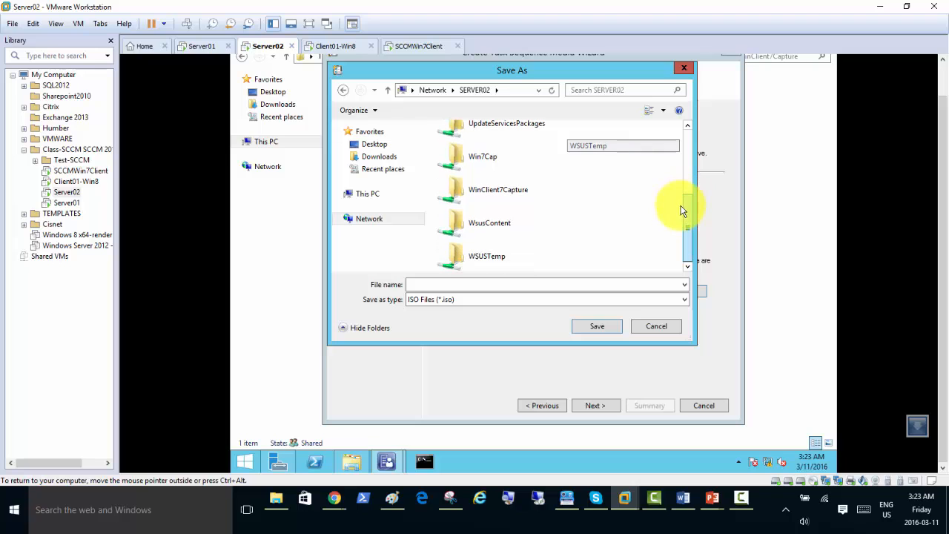
double_click(504, 194)
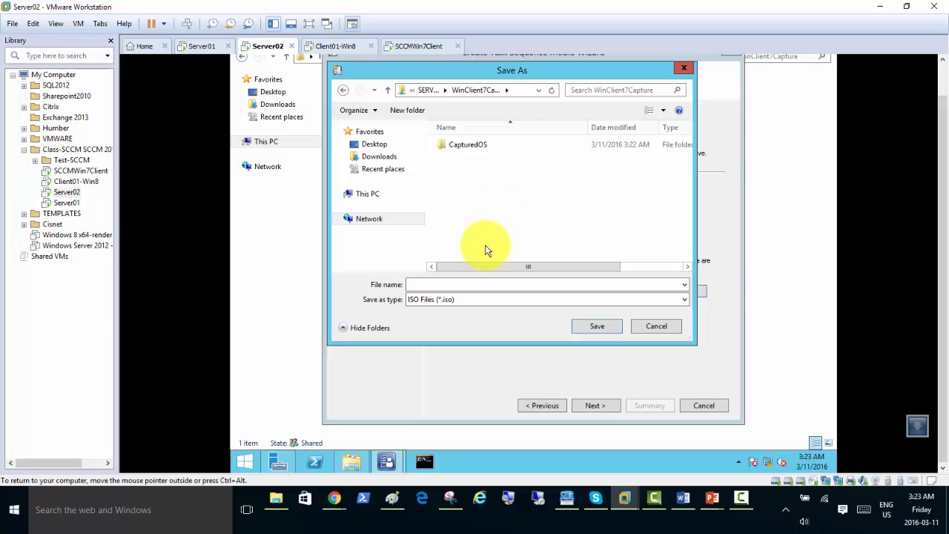
click(480, 286)
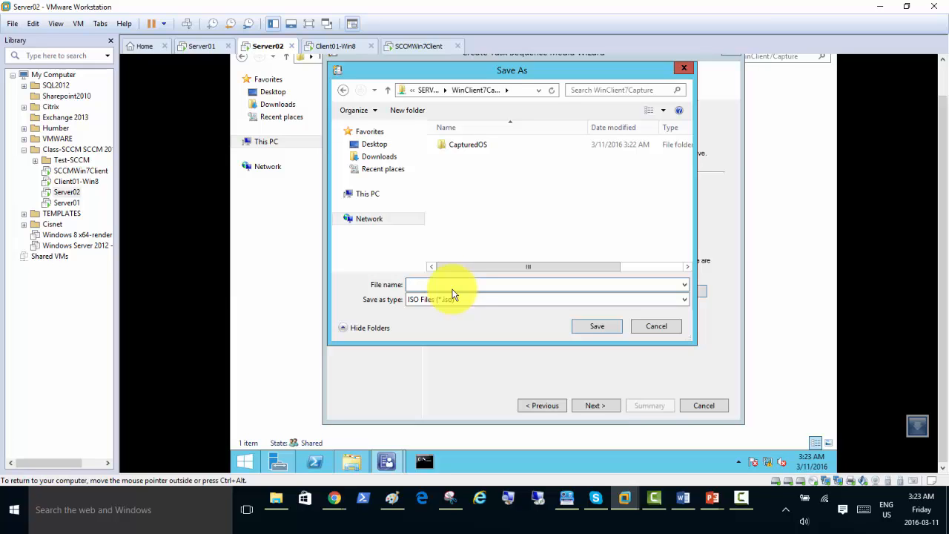
text(WinCap7)
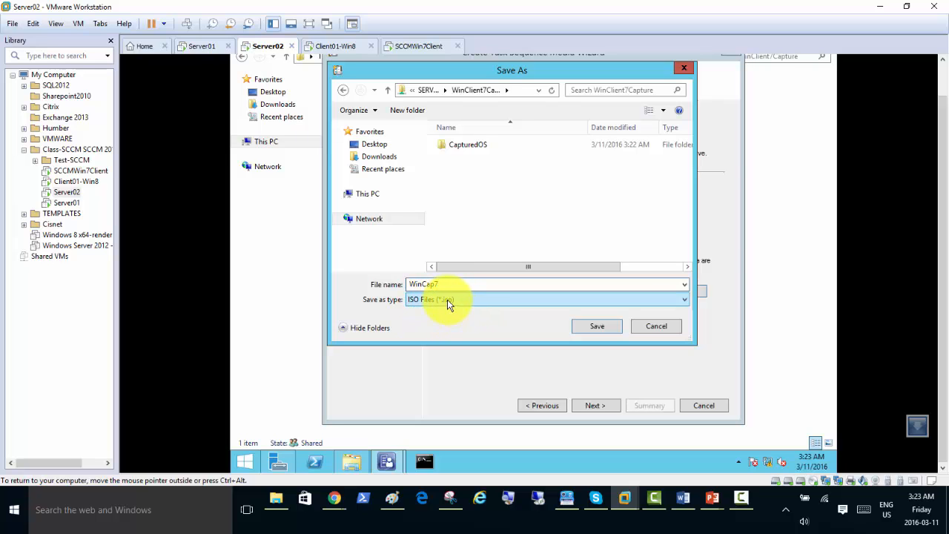
click(600, 327)
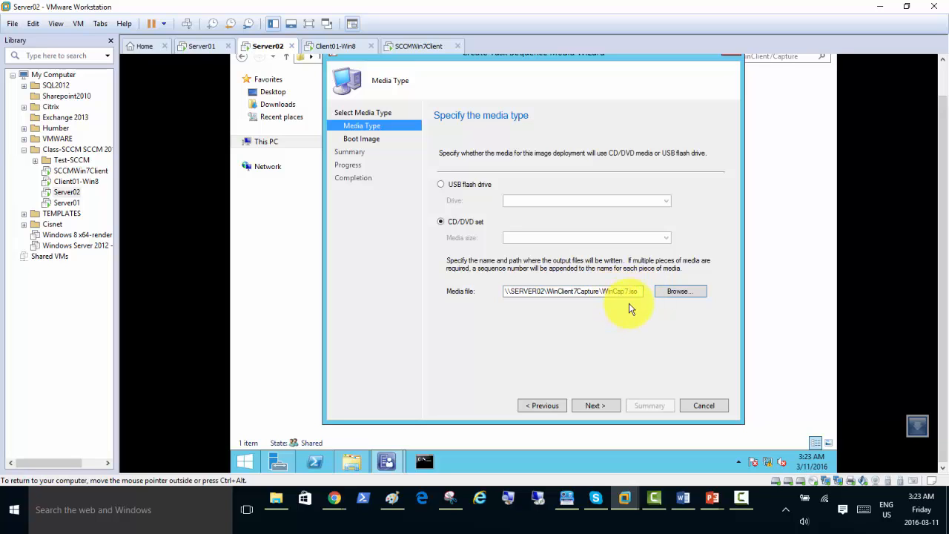
Choose the x64 boot image and the SERVER02.SCCMDOMAIN.LOCAL distribution point, then advance to the Summary.
drag(636, 291, 602, 292)
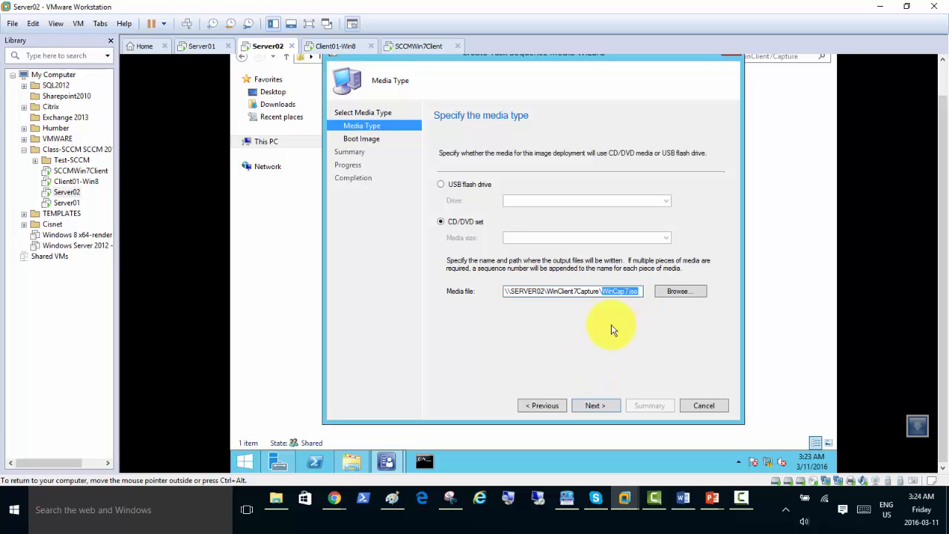
click(597, 407)
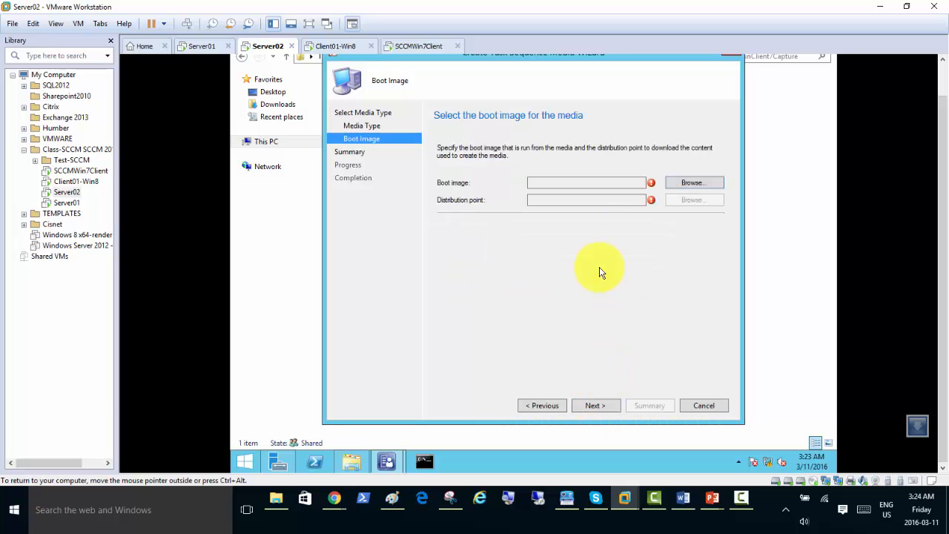
click(683, 183)
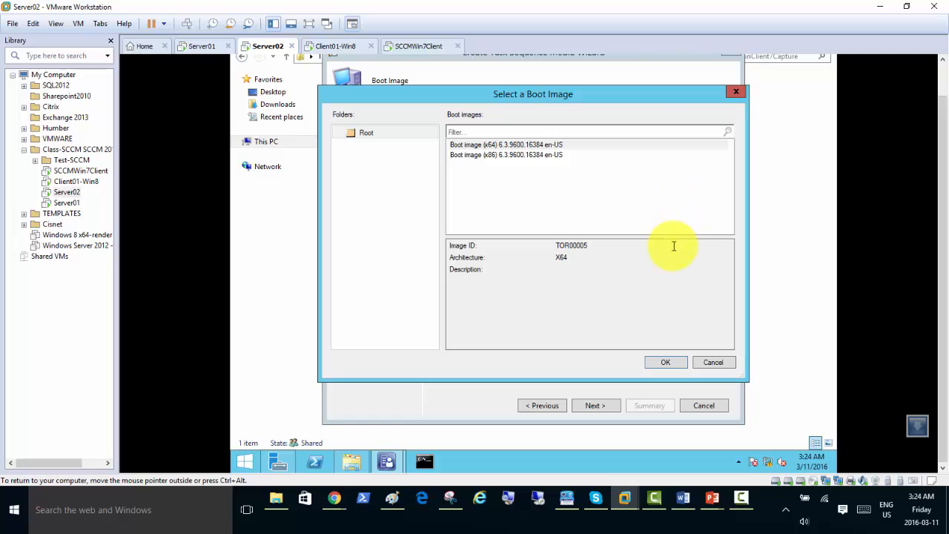
double_click(501, 146)
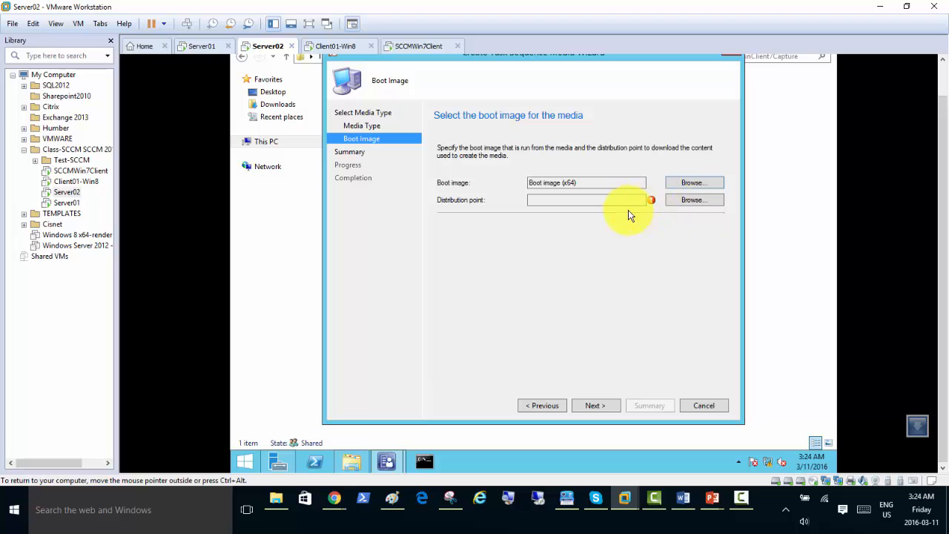
click(678, 205)
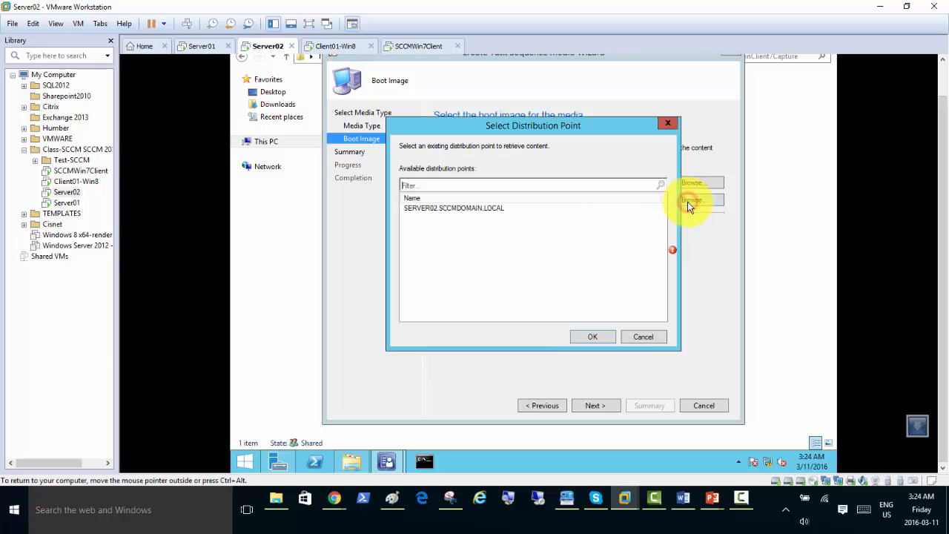
click(436, 208)
click(583, 335)
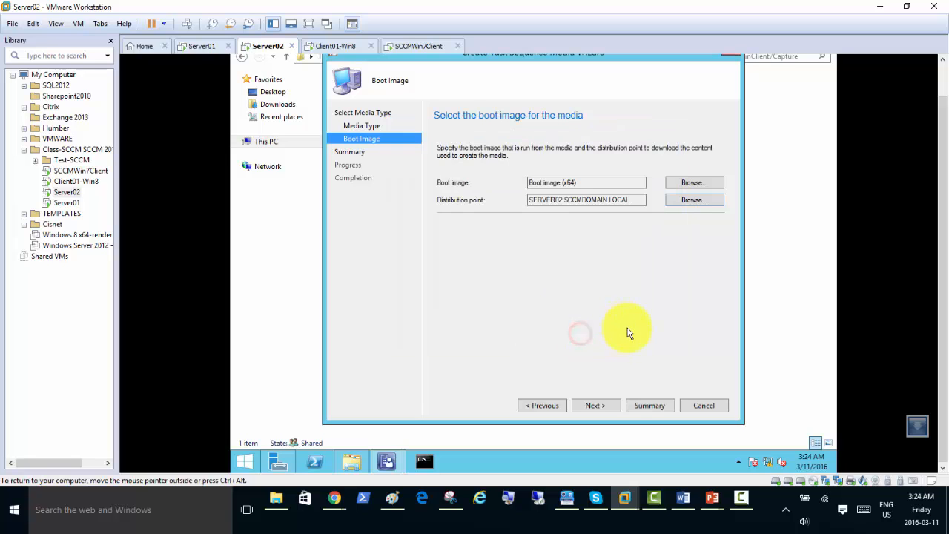
click(597, 407)
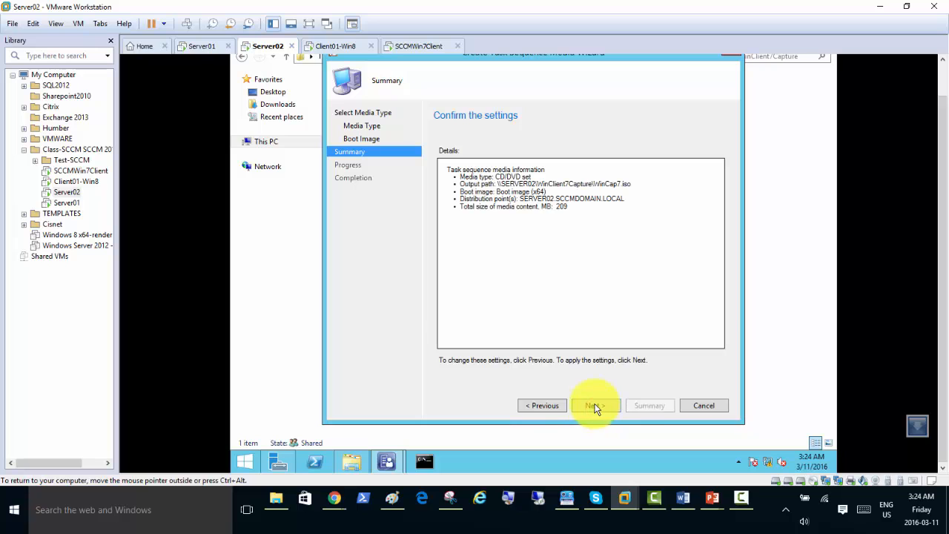
Build the WinCap7 media, approving the UAC prompt, close the wizard and select the new WinCap7 image.
click(607, 407)
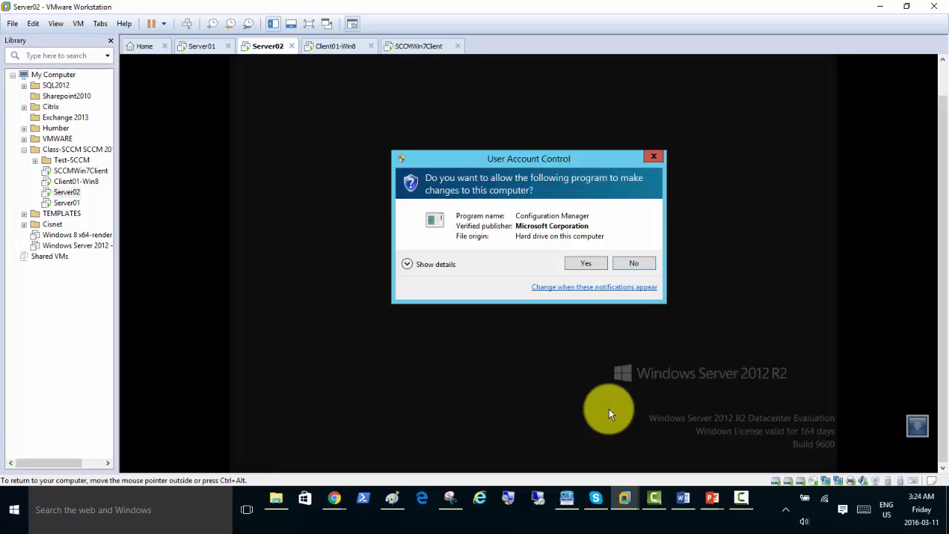
click(582, 264)
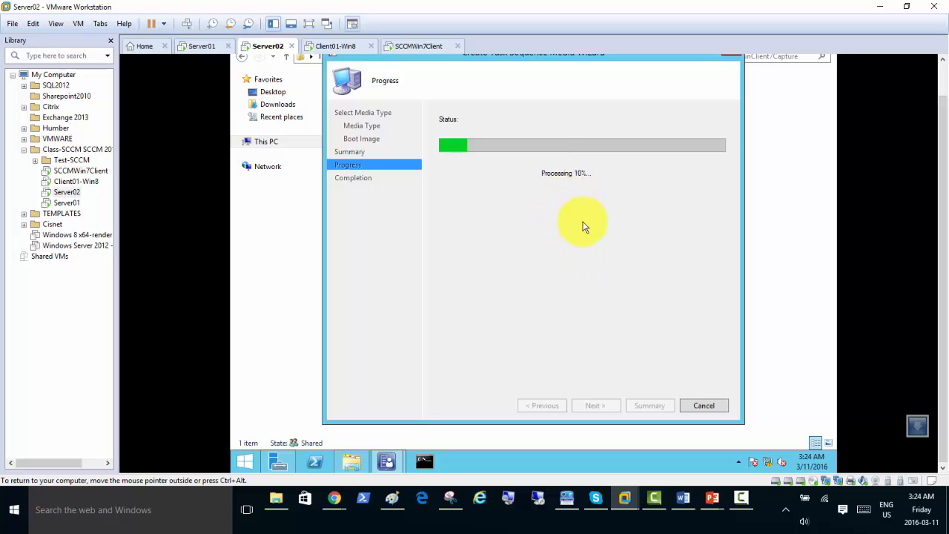
key(alt+Tab)
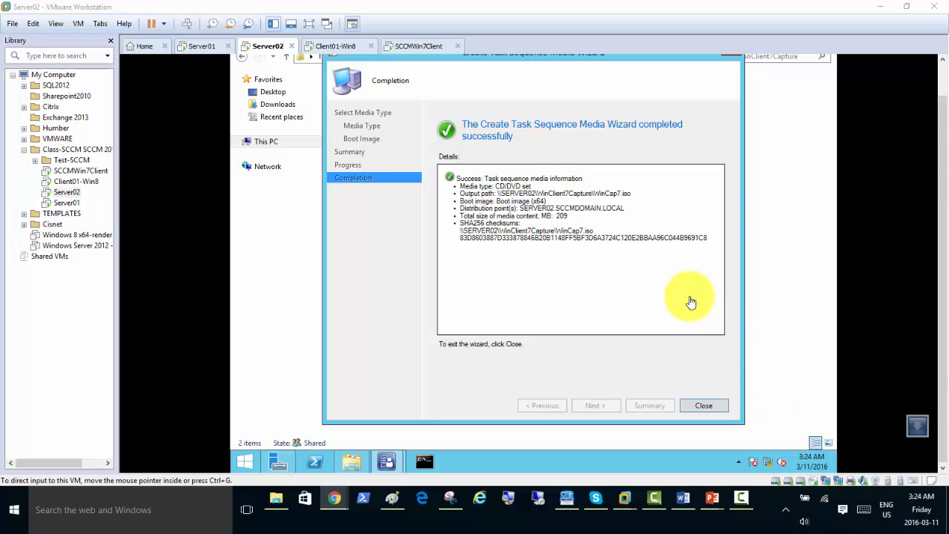
click(702, 413)
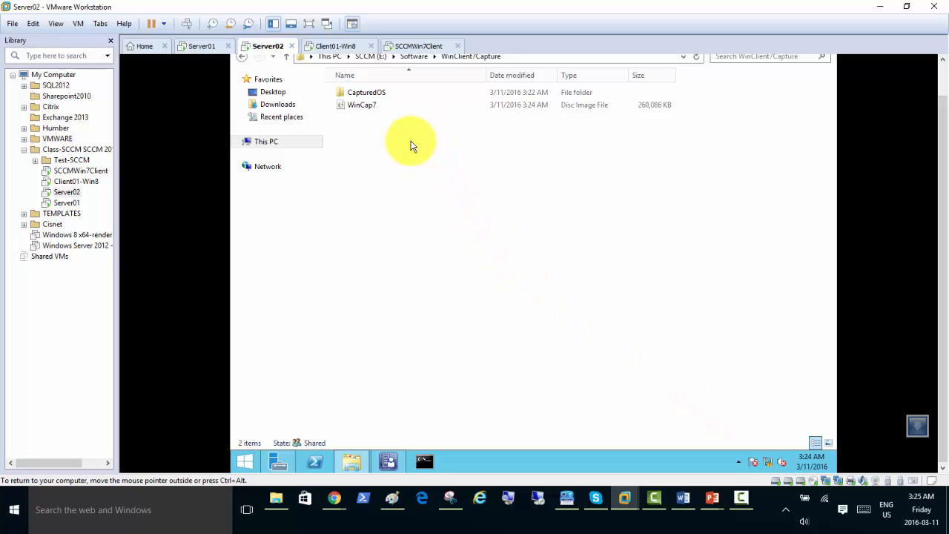
click(368, 106)
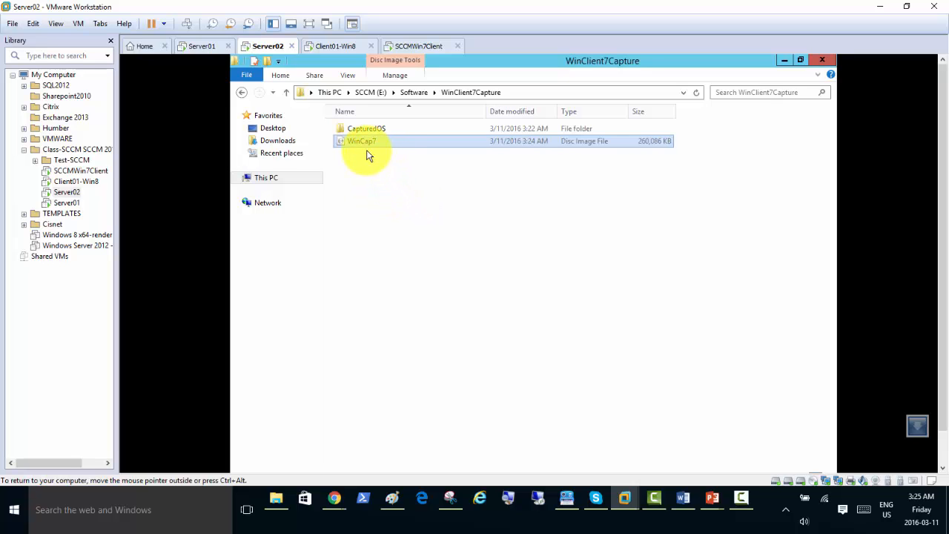
click(410, 47)
Sign in to SCCMWin7Client with the account password and open Windows Explorer at Libraries.
click(425, 154)
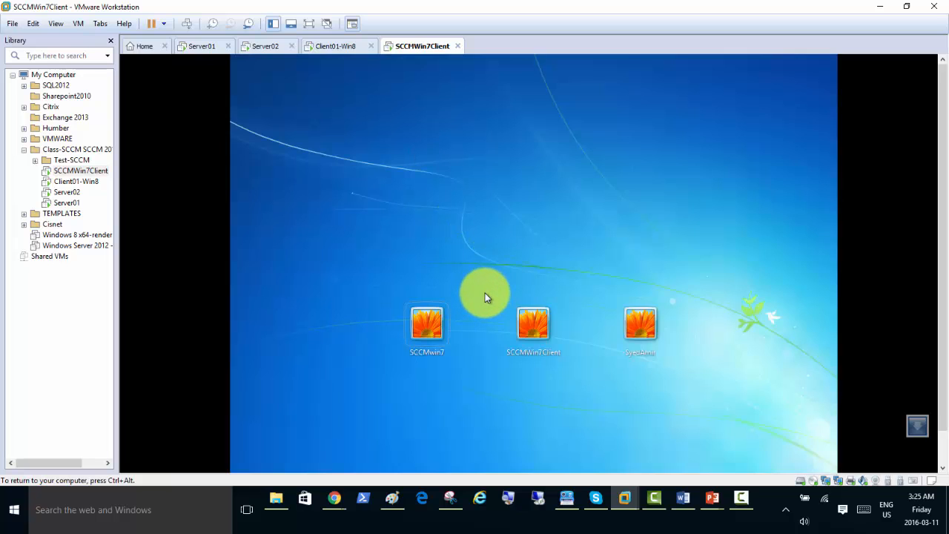
click(528, 331)
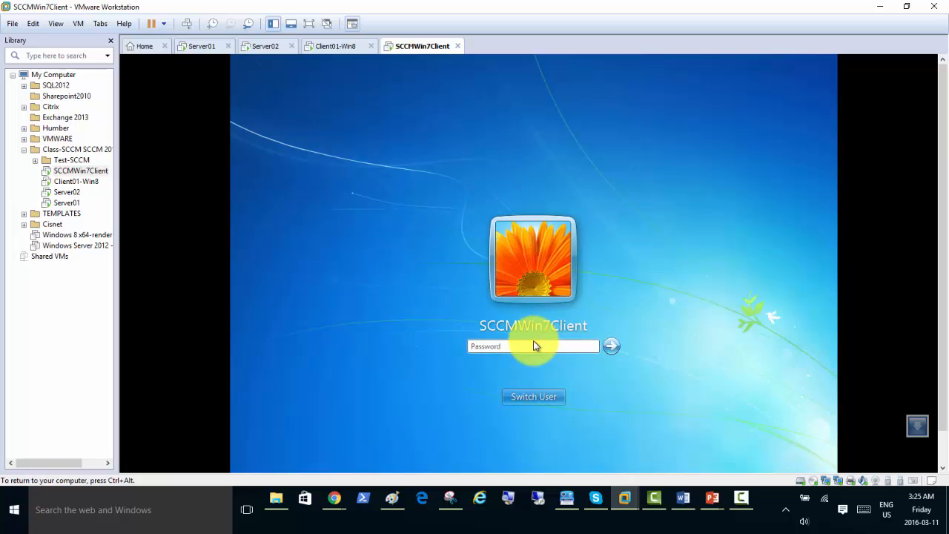
click(536, 346)
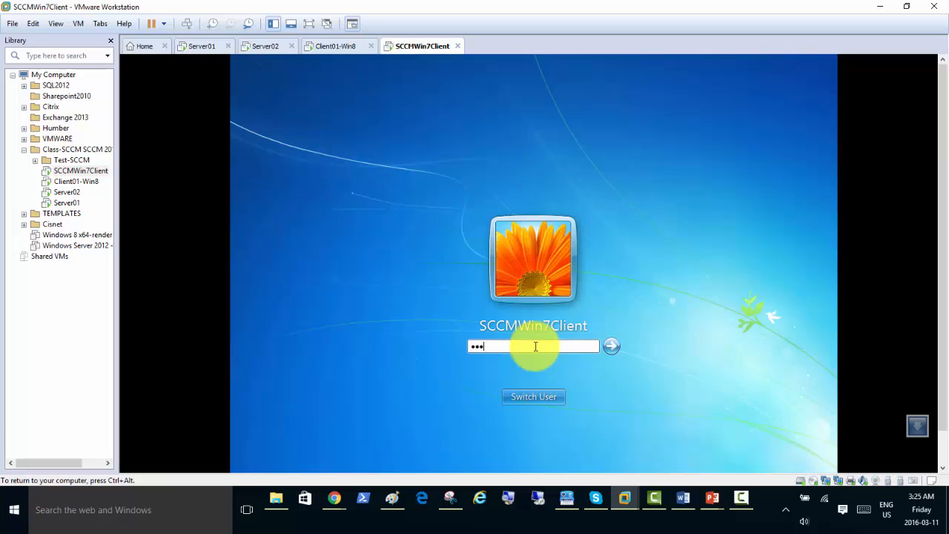
key(Return)
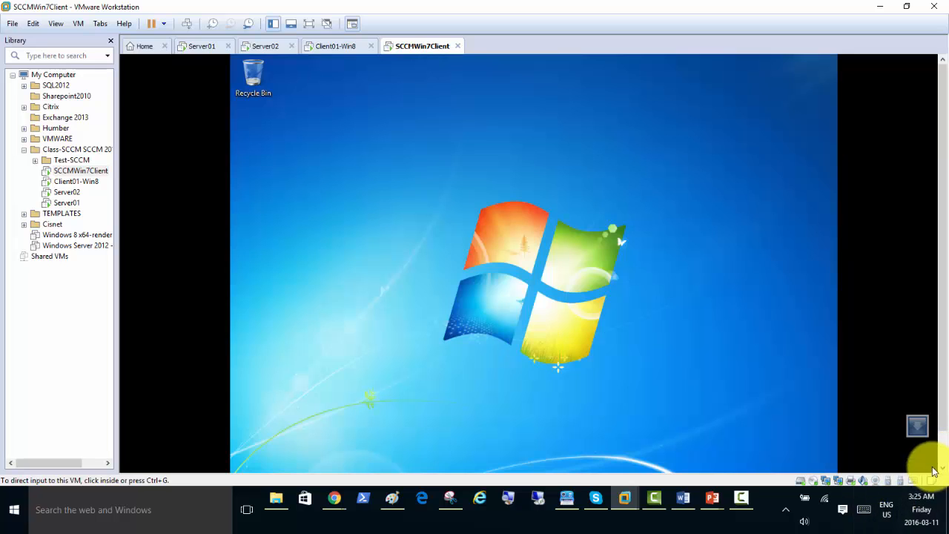
scroll(943, 447, down, 2)
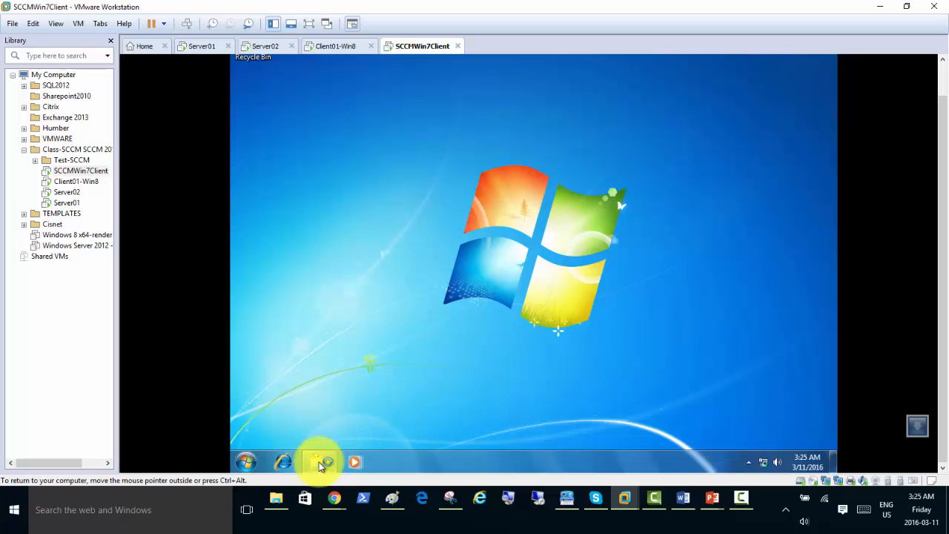
click(319, 463)
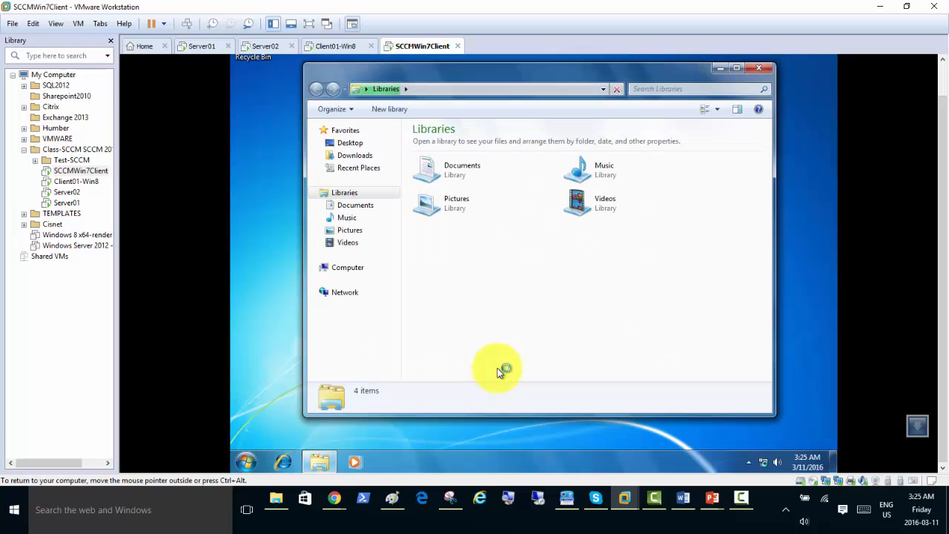
Check SCCMWin7's domain/workgroup membership in System Properties, leave it in workgroup ABC and cancel.
click(352, 270)
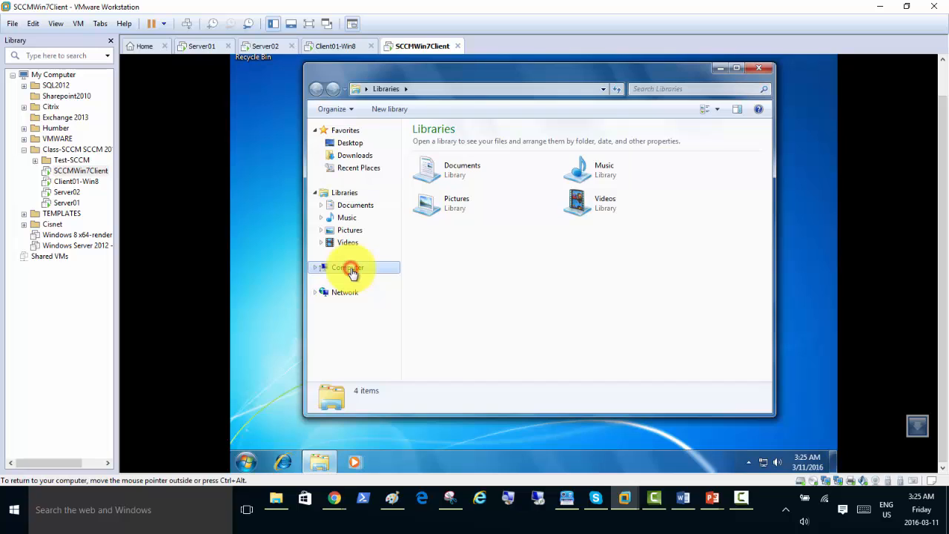
right_click(351, 268)
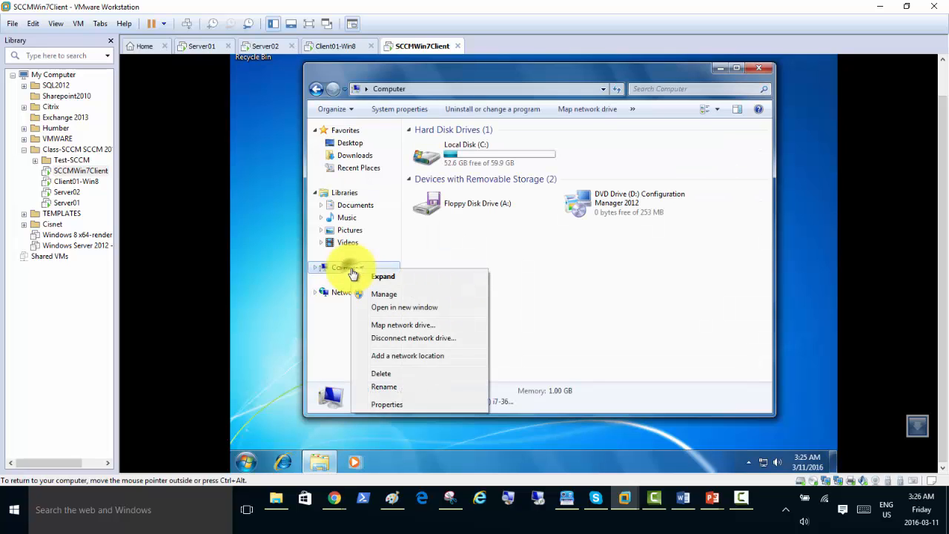
click(405, 405)
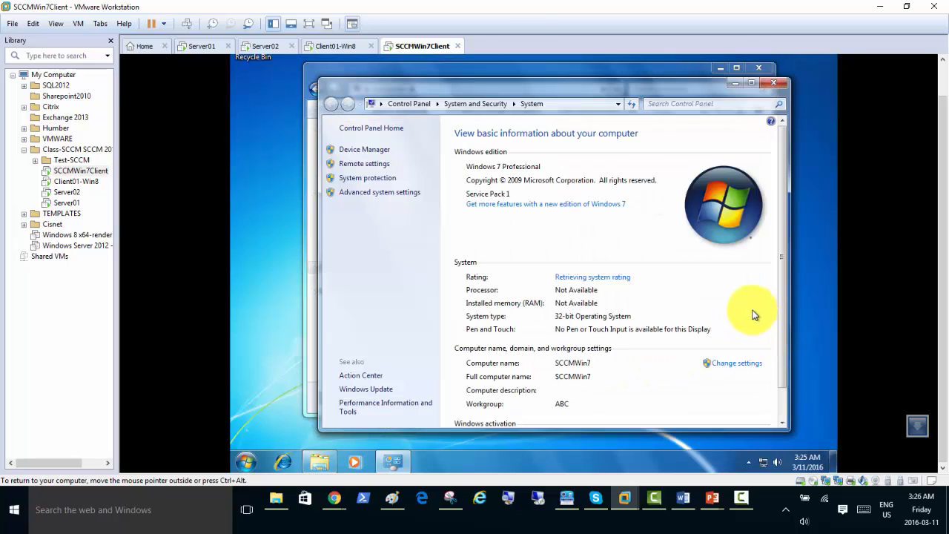
click(737, 364)
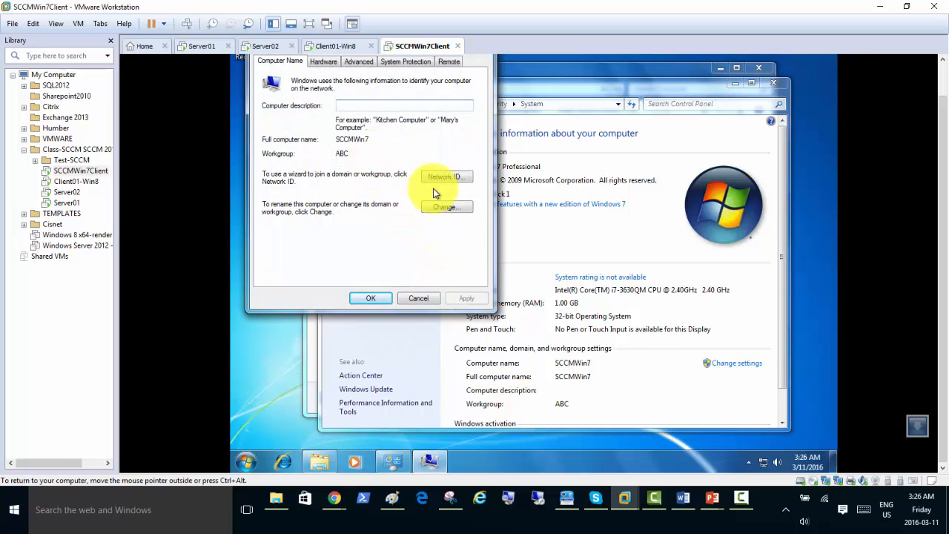
click(446, 209)
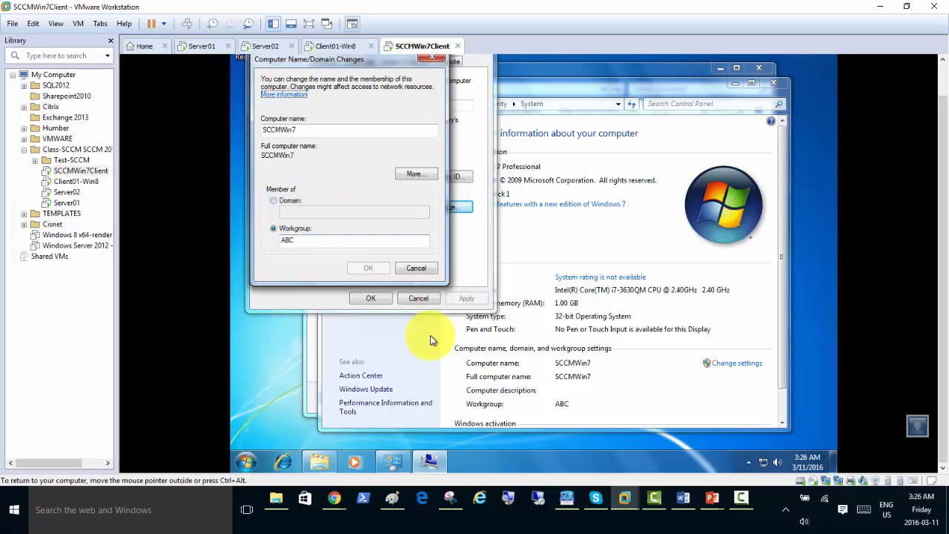
click(274, 203)
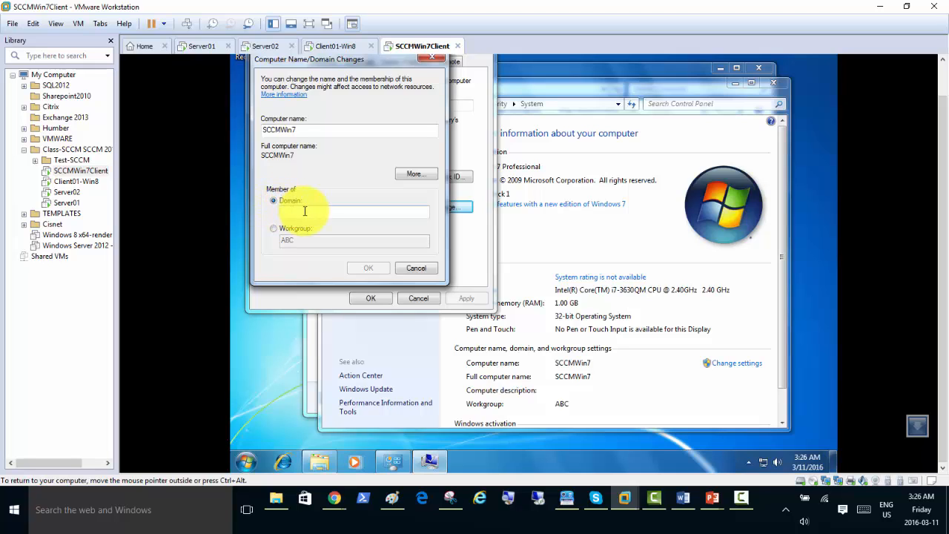
click(273, 230)
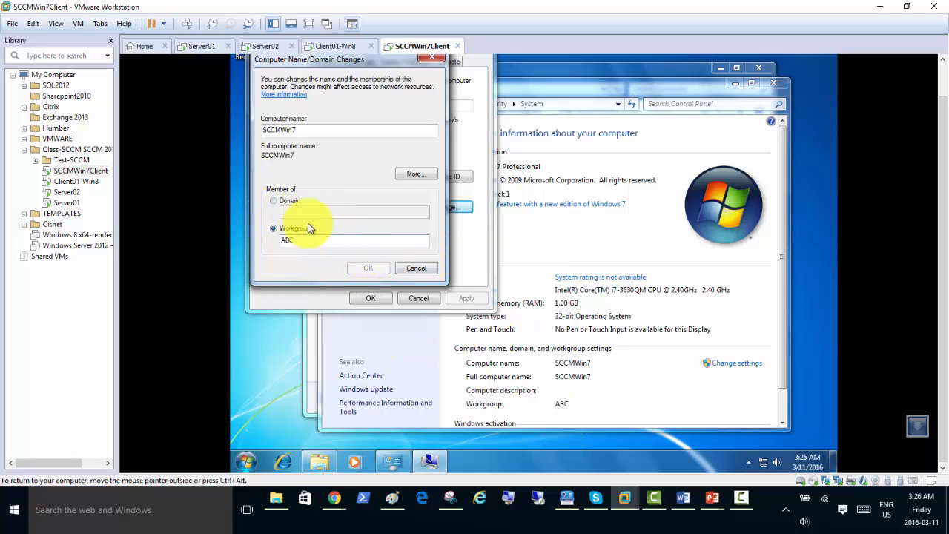
click(416, 267)
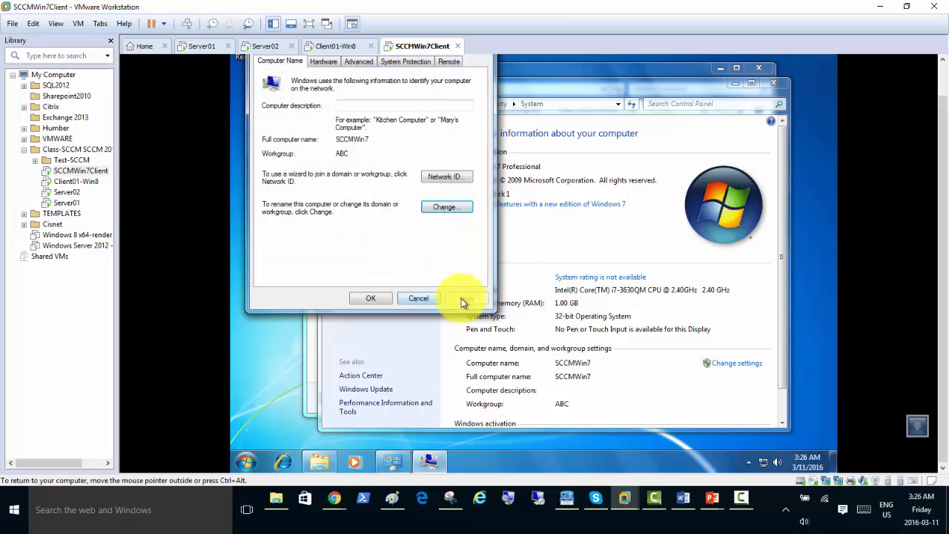
click(417, 298)
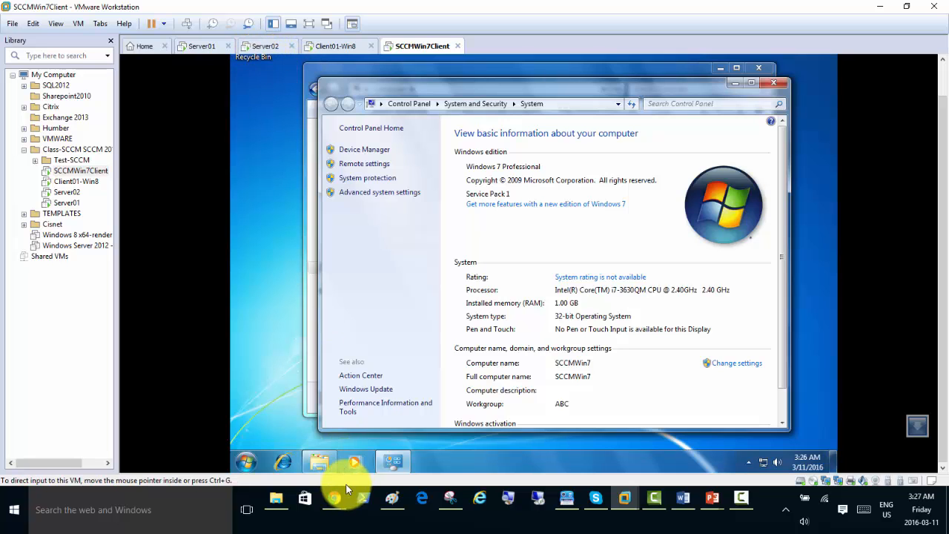
Copy the WinCap7 disc image from the Server02 VM, then minimize VMware Workstation.
click(264, 46)
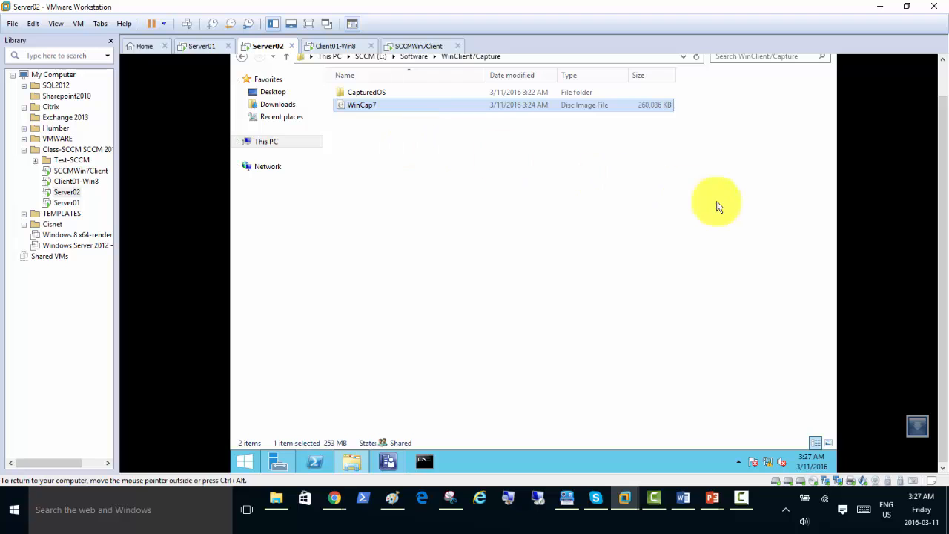
right_click(359, 109)
click(387, 201)
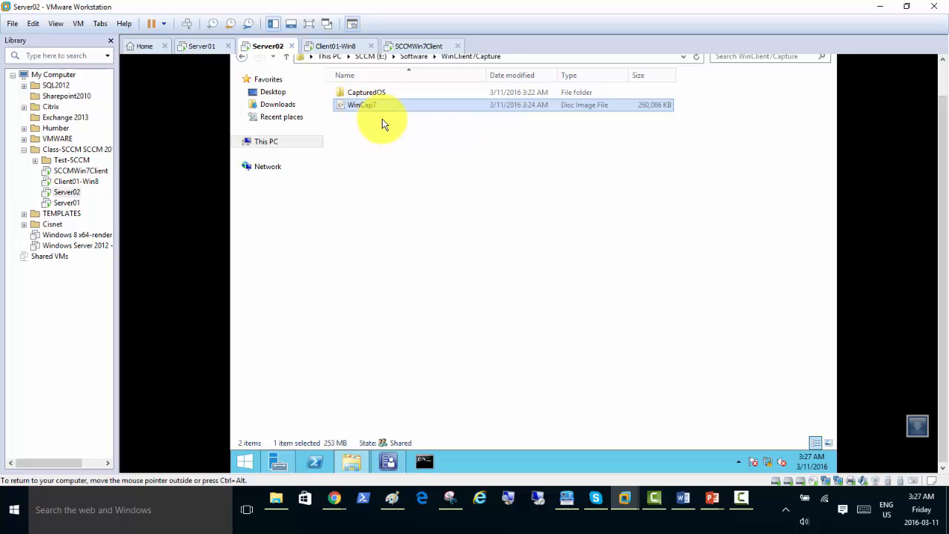
click(661, 12)
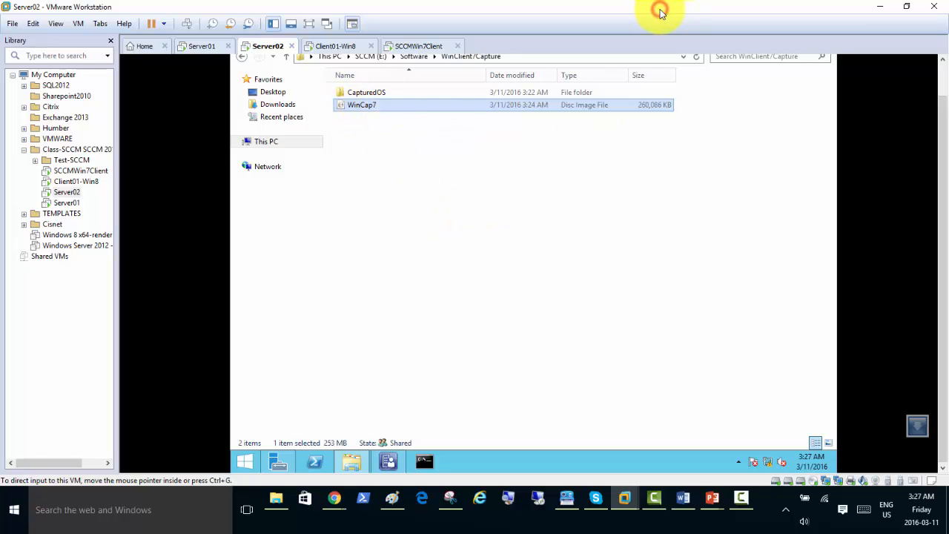
click(876, 7)
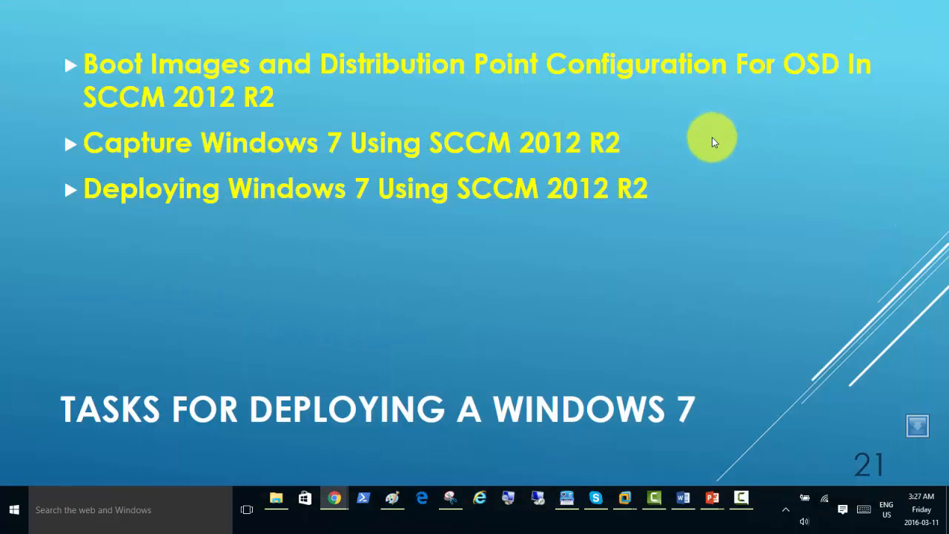
Paste the copied WinCap7 disc image onto the host desktop.
key(super+d)
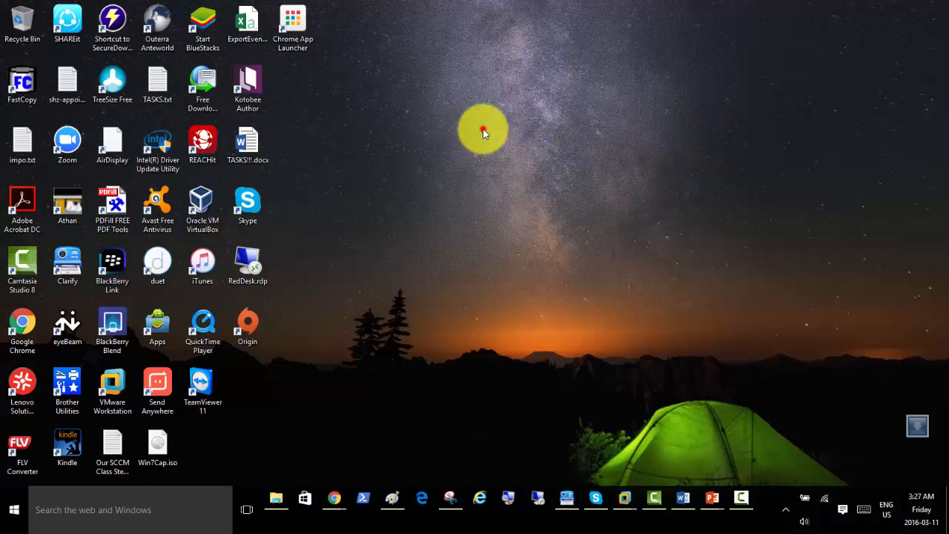
right_click(495, 95)
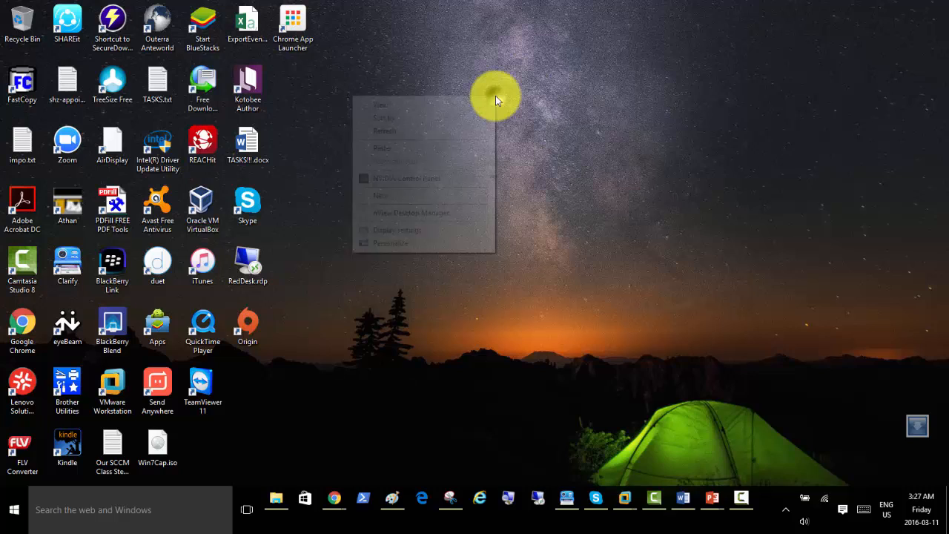
click(403, 149)
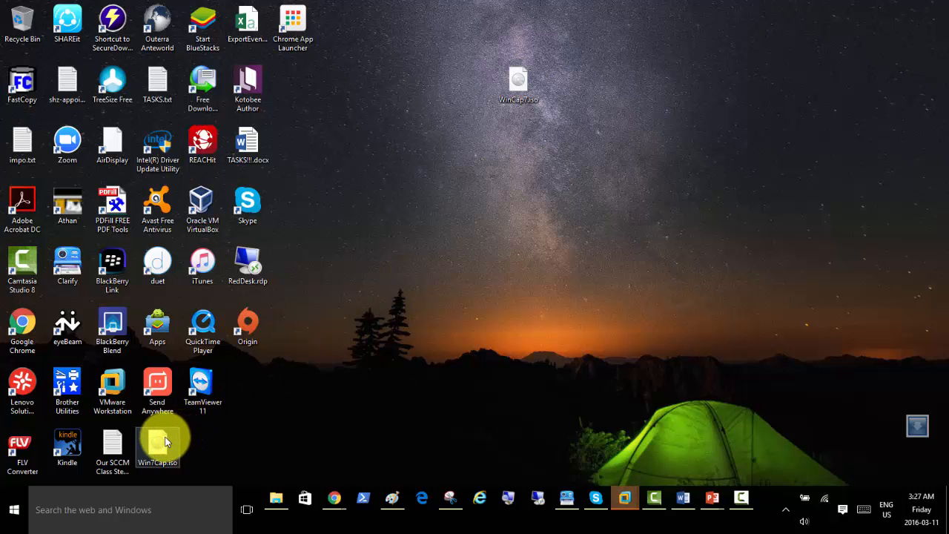
Abandon recycling the in-use Win7Cap.iso, reposition the ISO, and preview VMware's open machines.
drag(158, 438, 30, 22)
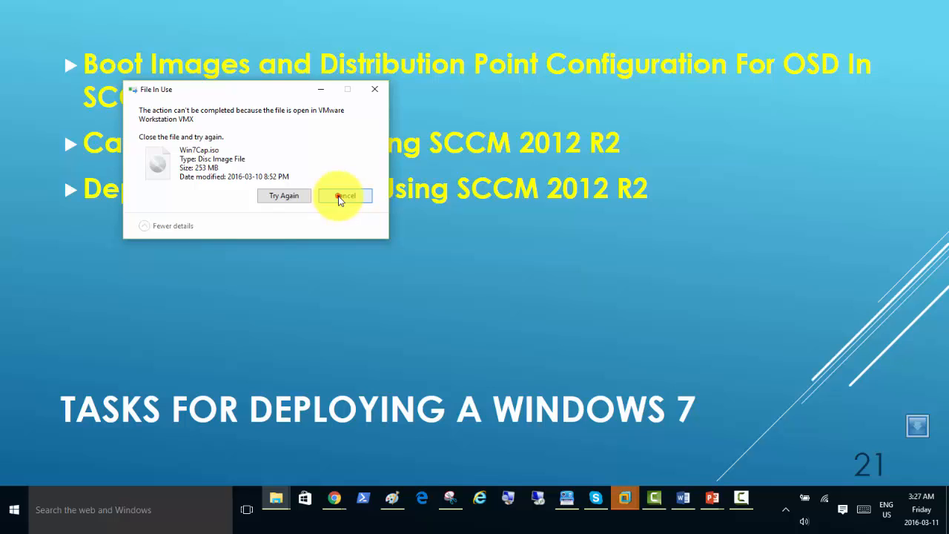
click(336, 196)
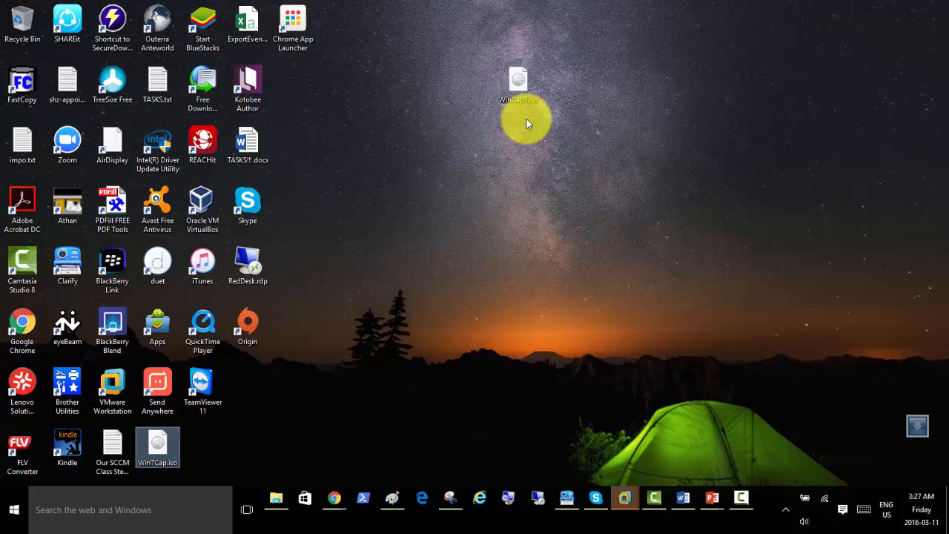
mouse_move(519, 117)
mouse_down()
mouse_move(515, 101)
mouse_move(535, 119)
mouse_up()
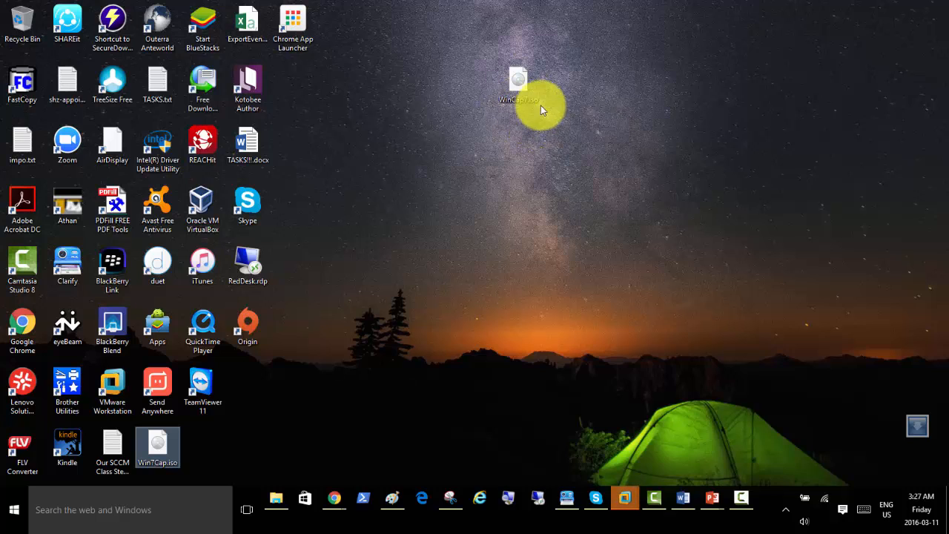
click(622, 501)
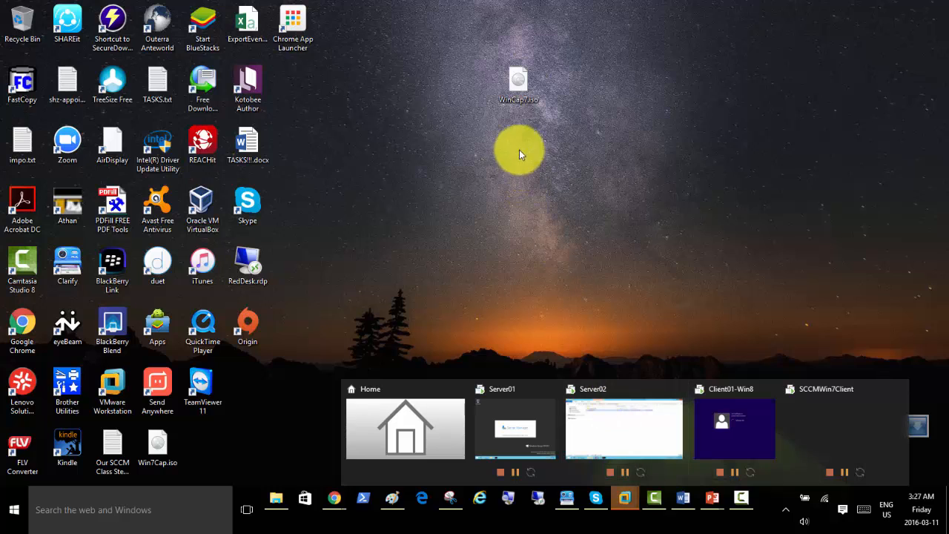
Point SCCMWin7Client's CD/DVD (SATA) drive at WinCap7.iso on the host Desktop.
click(824, 424)
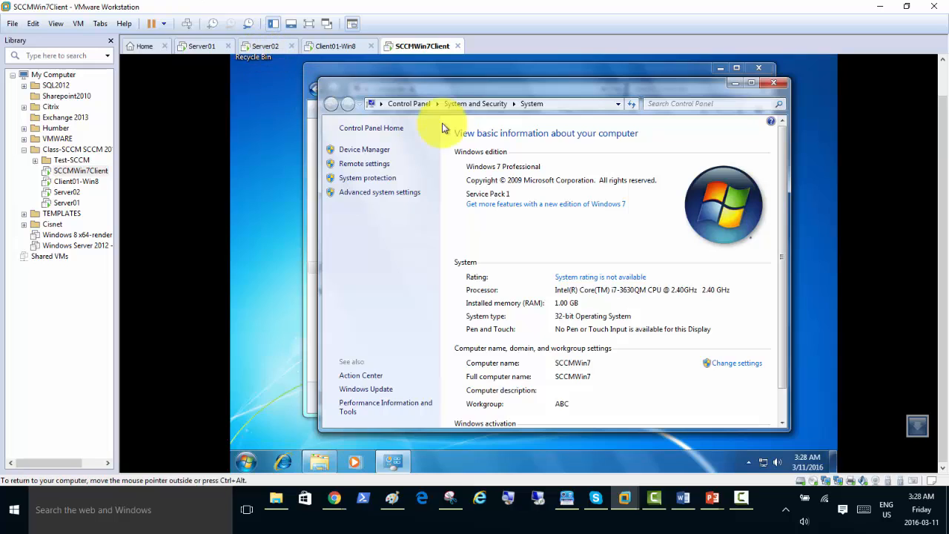
right_click(413, 49)
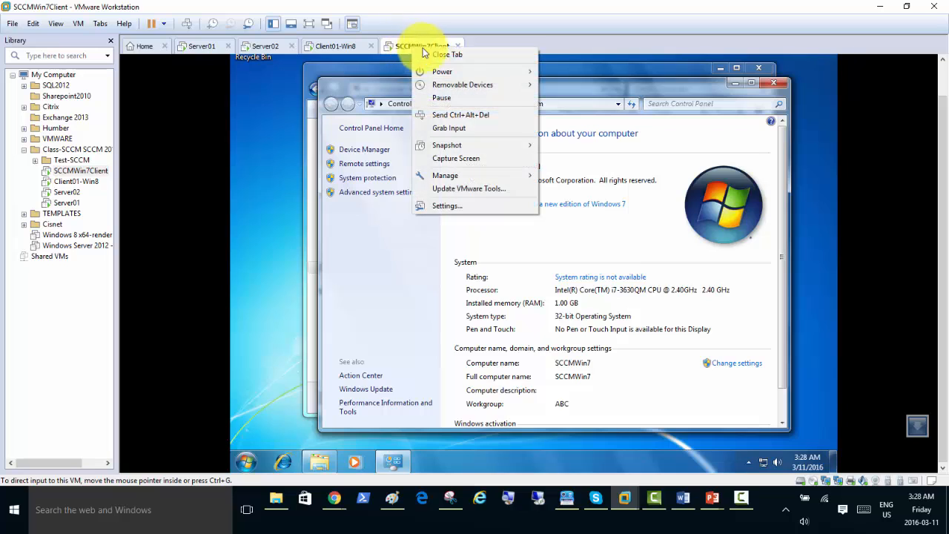
click(465, 207)
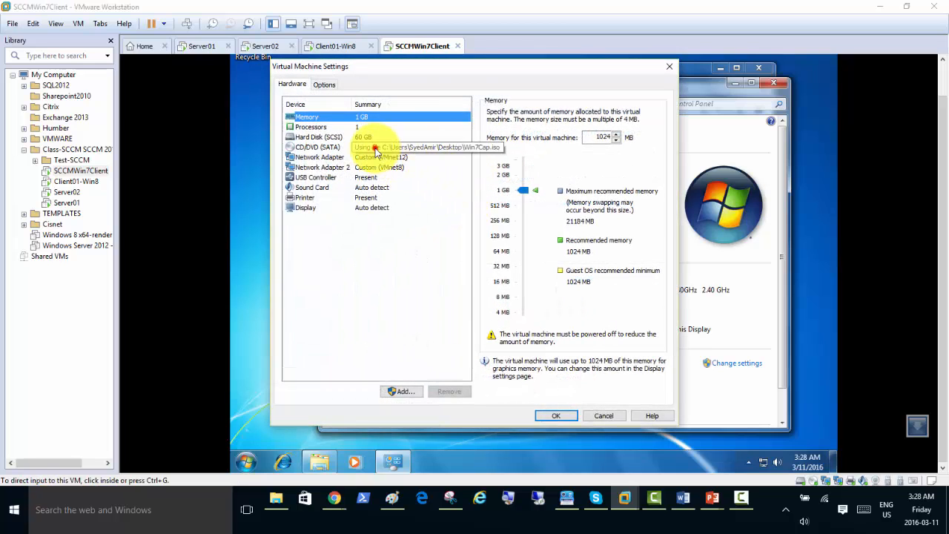
click(375, 148)
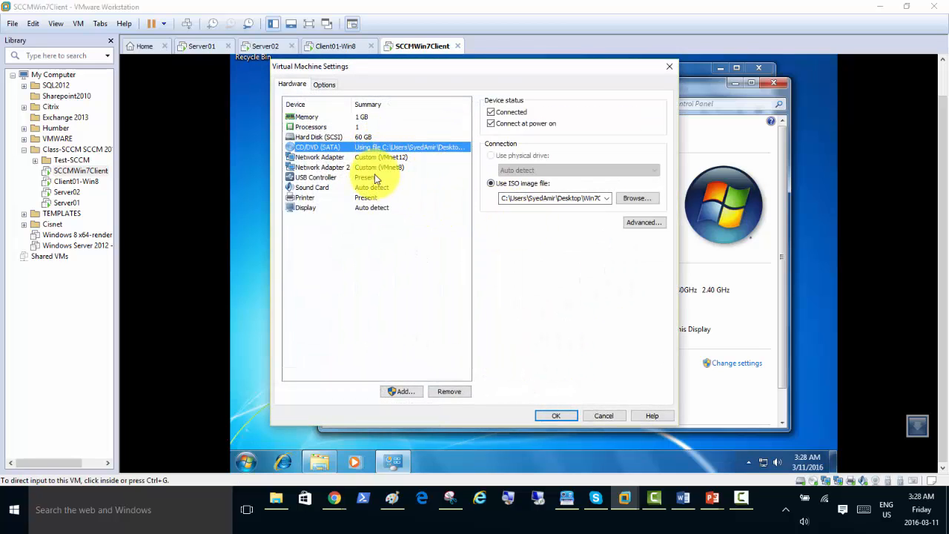
click(621, 203)
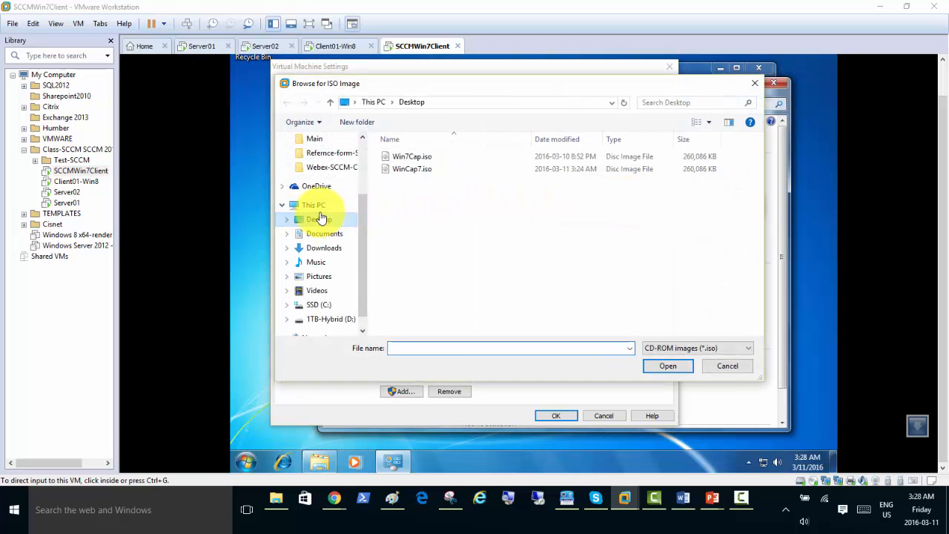
click(319, 221)
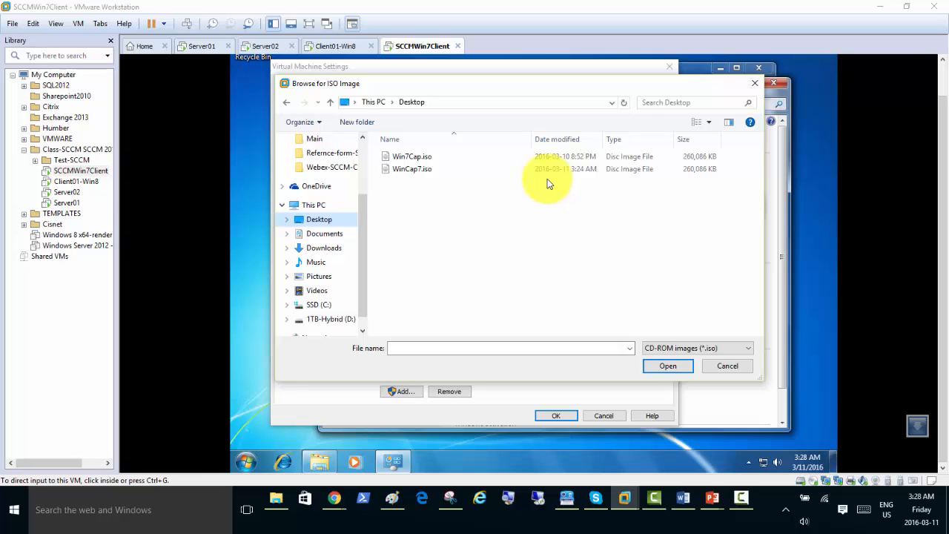
click(417, 170)
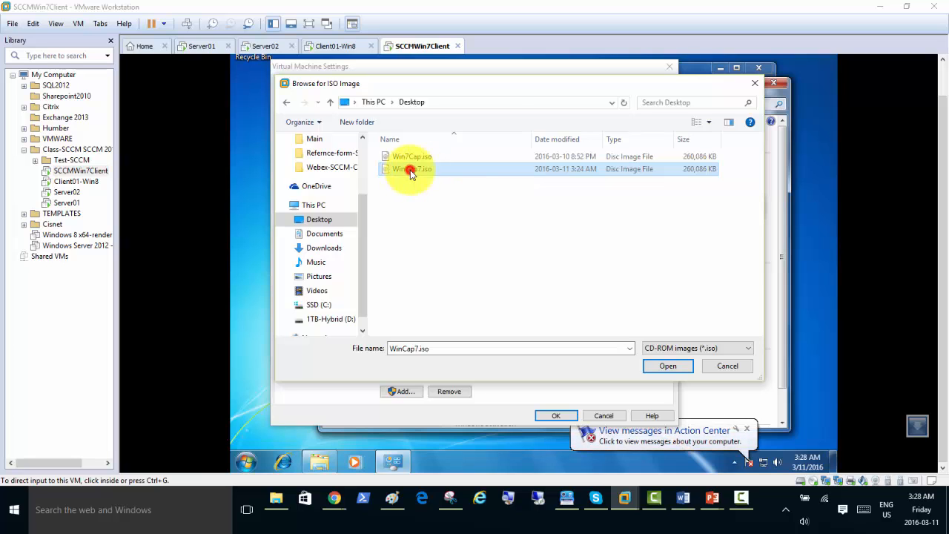
double_click(410, 170)
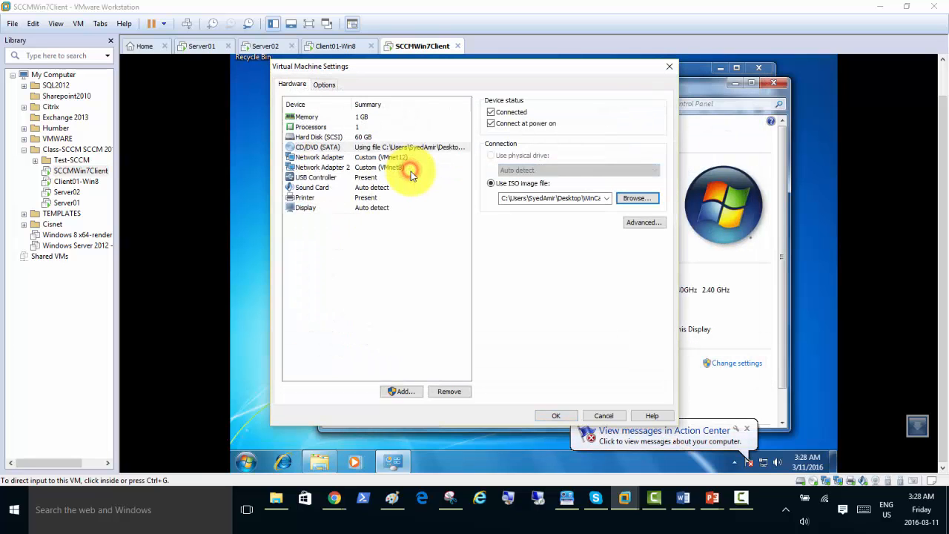
Apply the new DVD image and close the guest's System window.
click(553, 417)
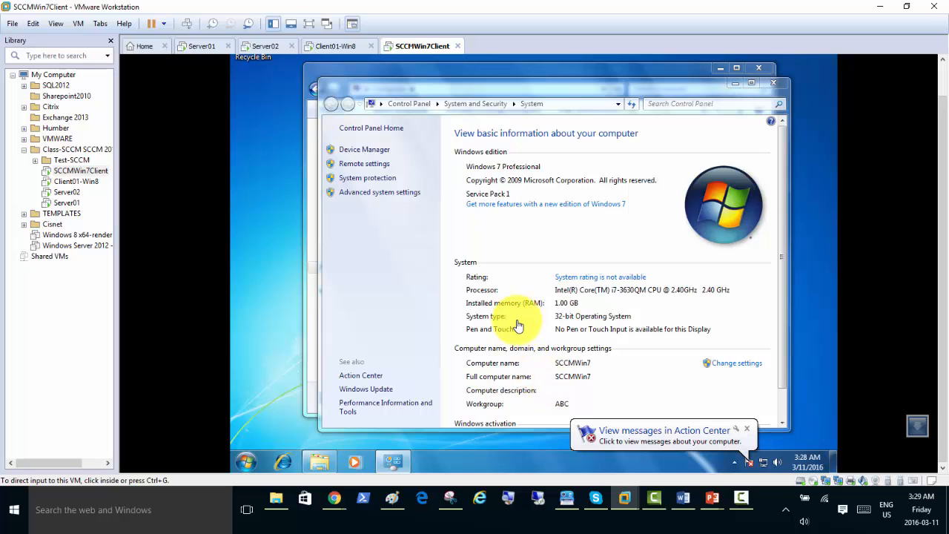
click(735, 85)
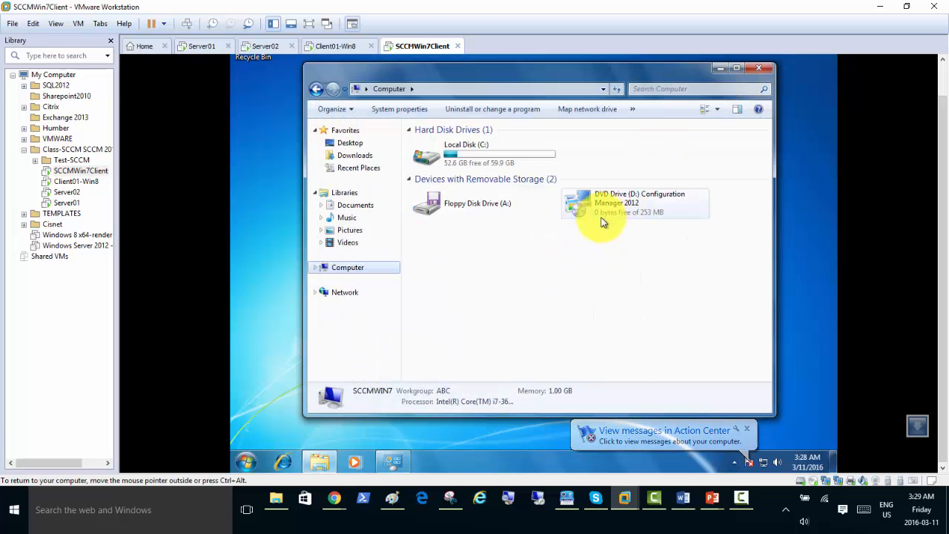
Launch the Configuration Manager 2012 disc from DVD Drive (D:), approving the UAC prompt.
click(346, 270)
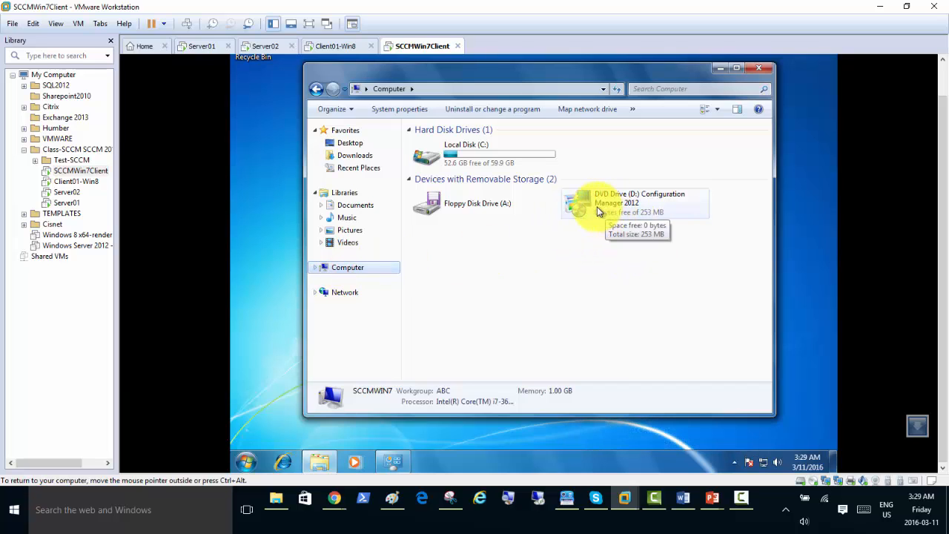
click(595, 209)
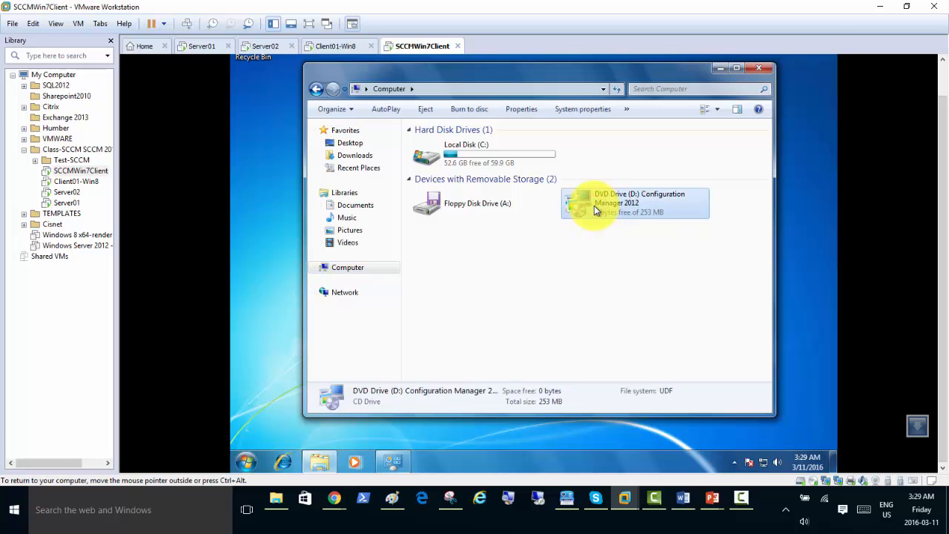
double_click(594, 206)
click(582, 275)
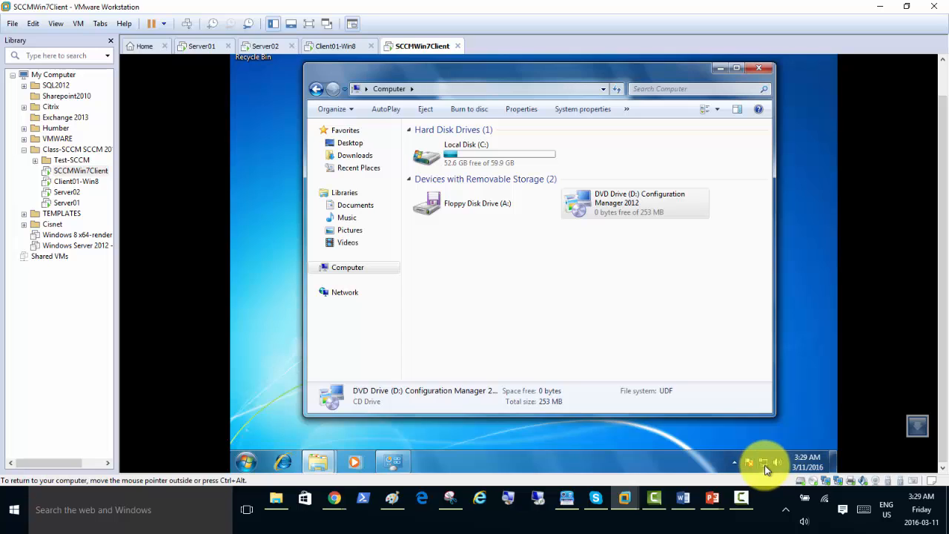
Open the guest's network adapter settings through the Network and Sharing Center.
mouse_move(763, 467)
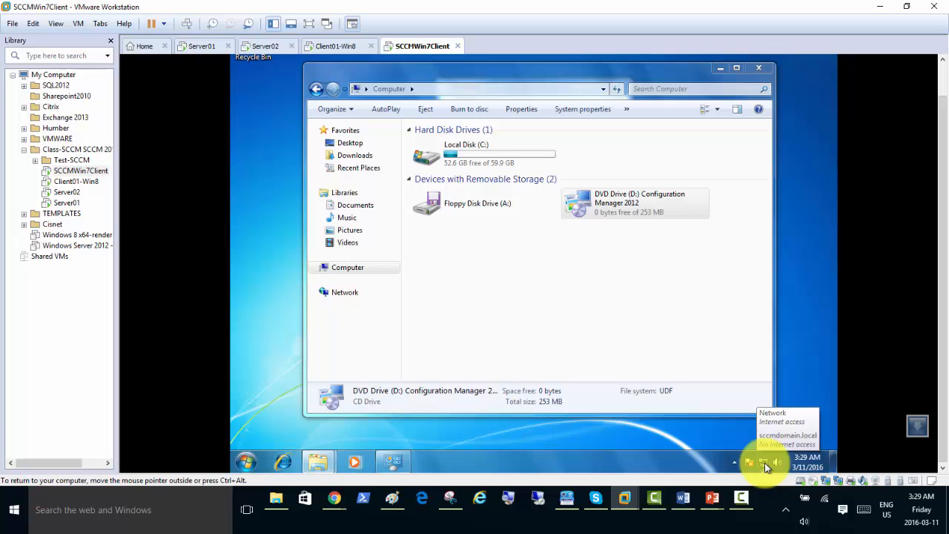
right_click(766, 466)
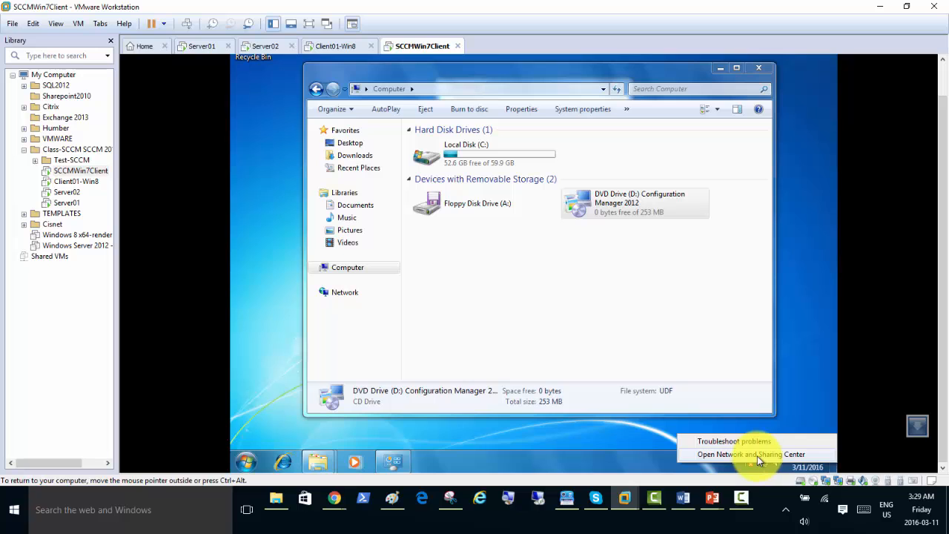
click(757, 454)
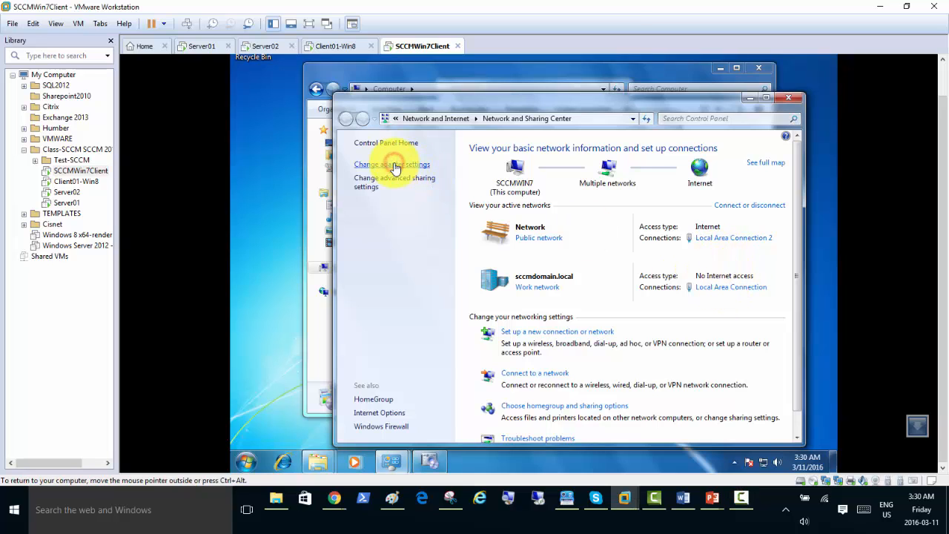
click(395, 166)
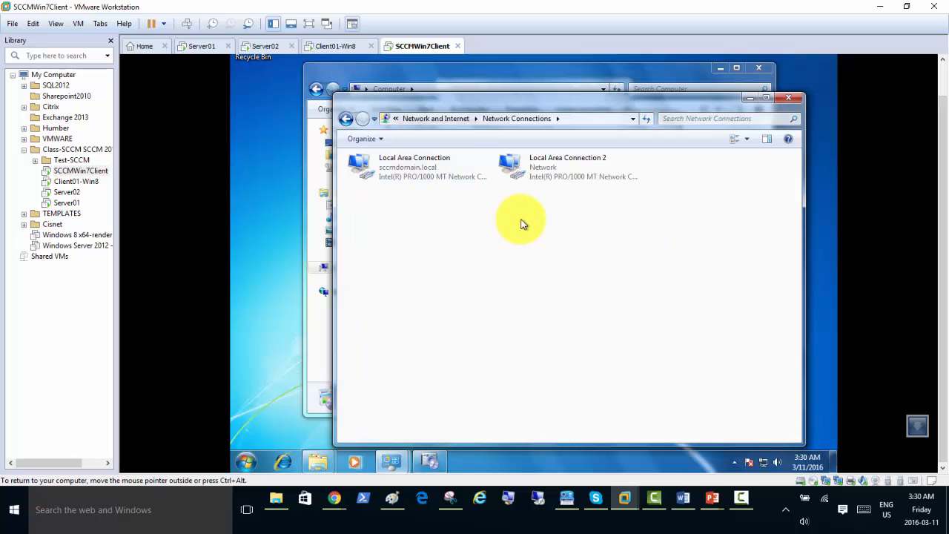
Check the IPv4 details of Local Area Connection 2.
click(539, 174)
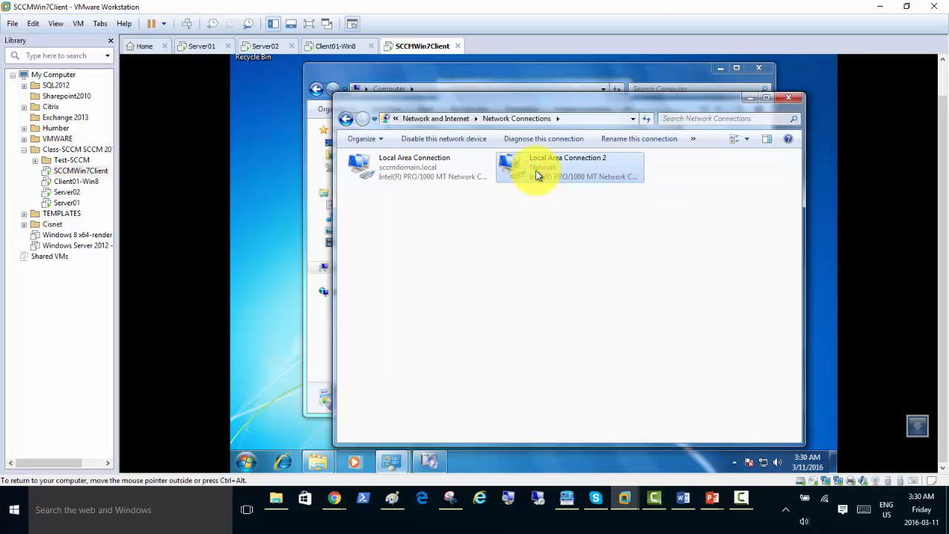
double_click(539, 174)
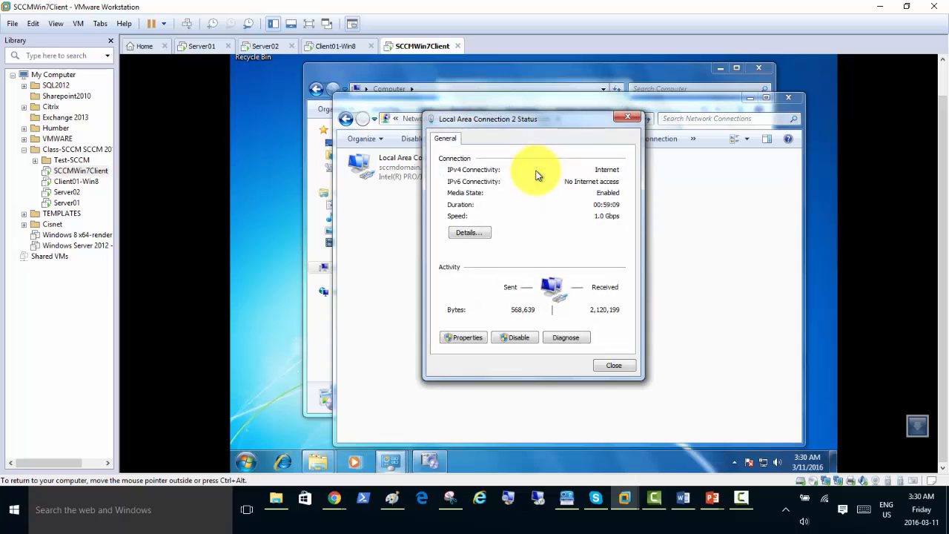
click(477, 234)
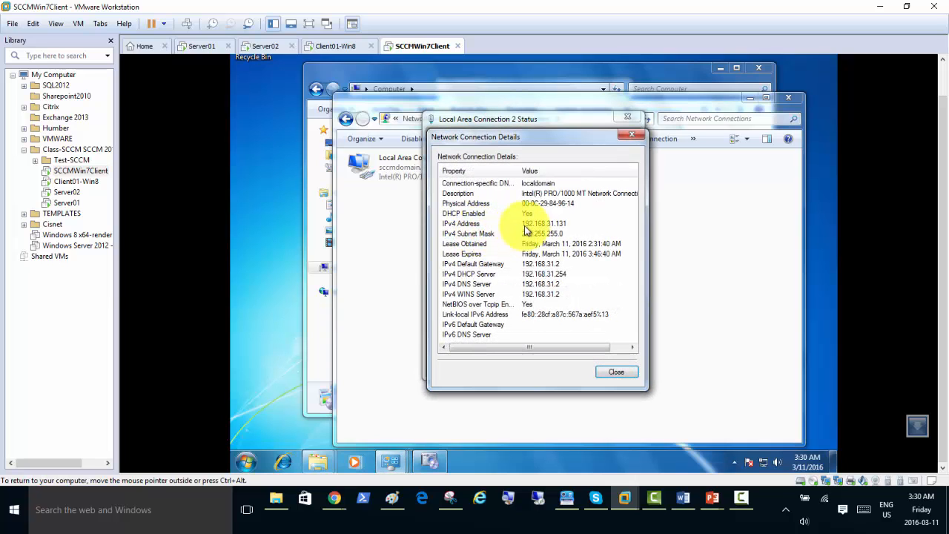
click(553, 225)
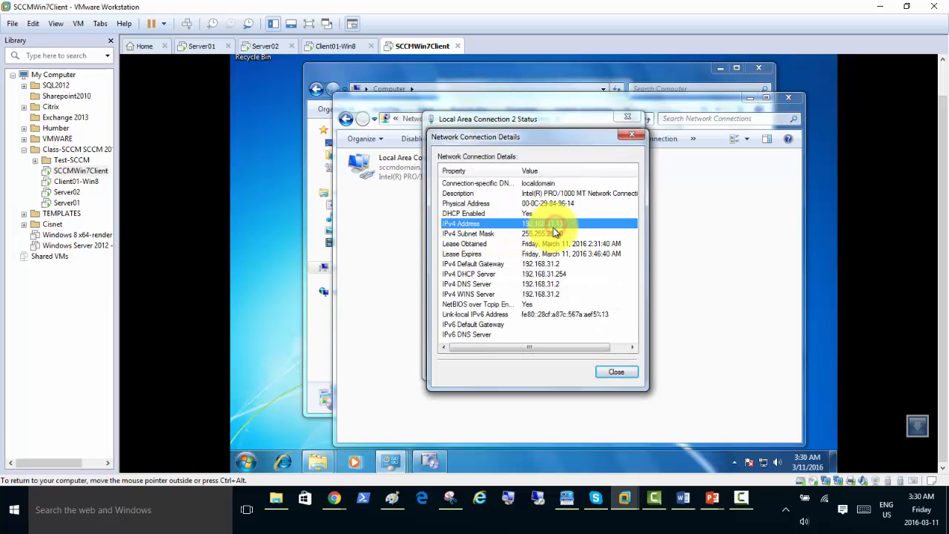
click(617, 374)
click(613, 367)
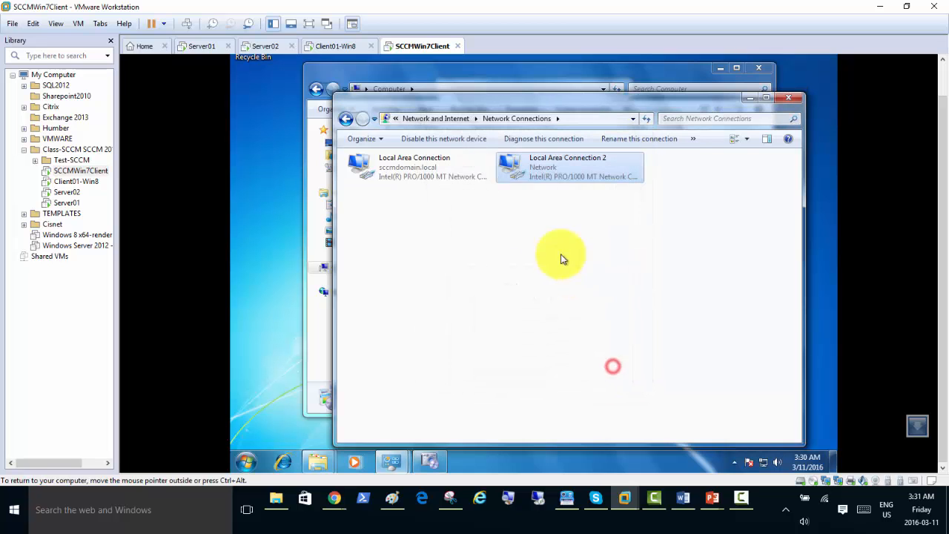
Disable Local Area Connection 2.
right_click(540, 170)
click(551, 176)
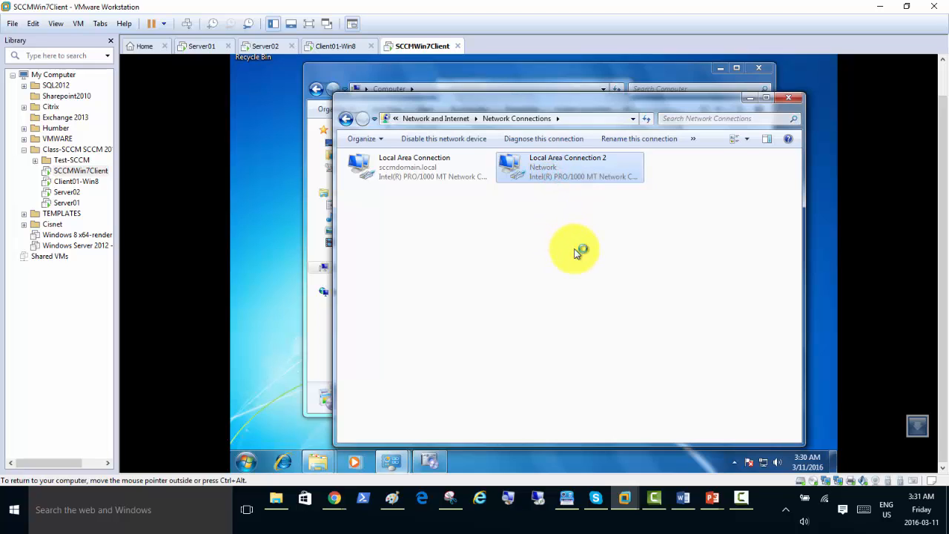
mouse_move(764, 465)
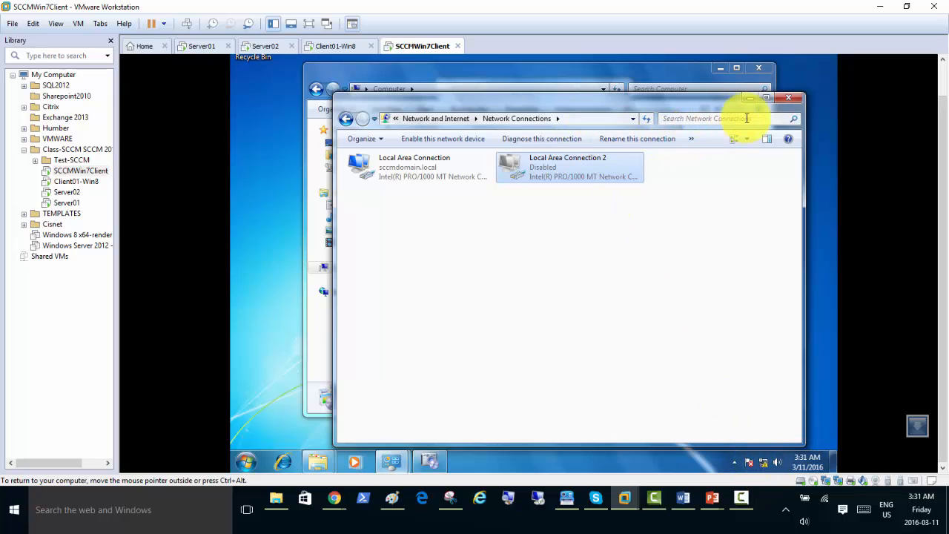
Close Network Connections and cancel the running Image Capture Wizard.
click(790, 106)
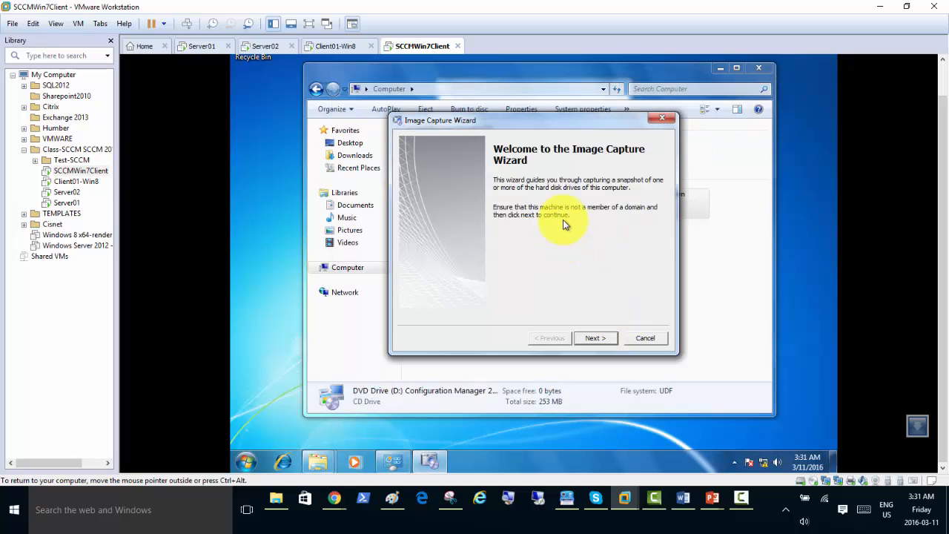
drag(564, 120, 534, 115)
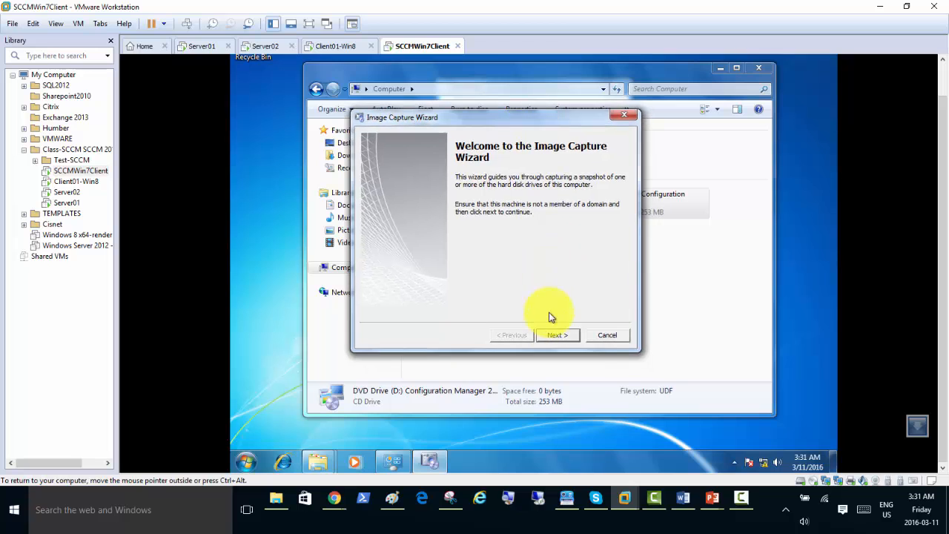
click(597, 335)
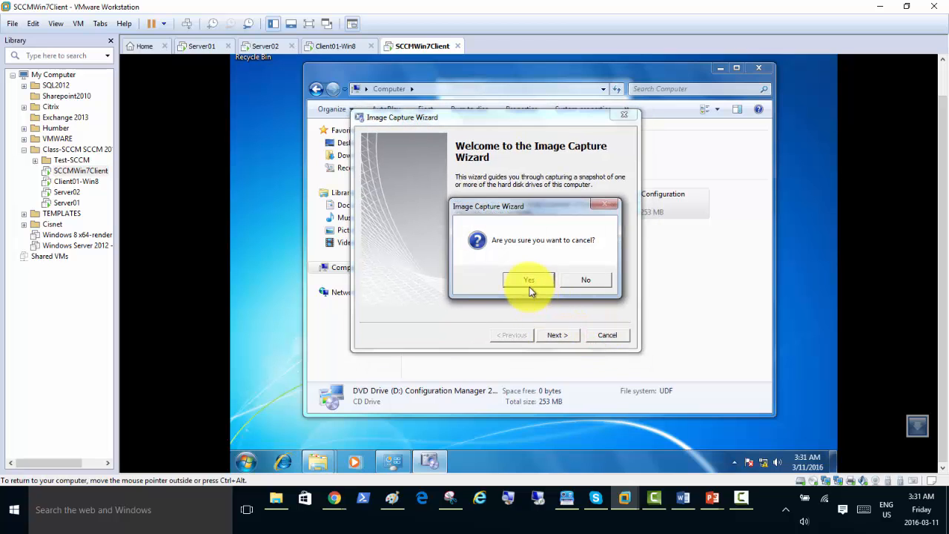
click(531, 280)
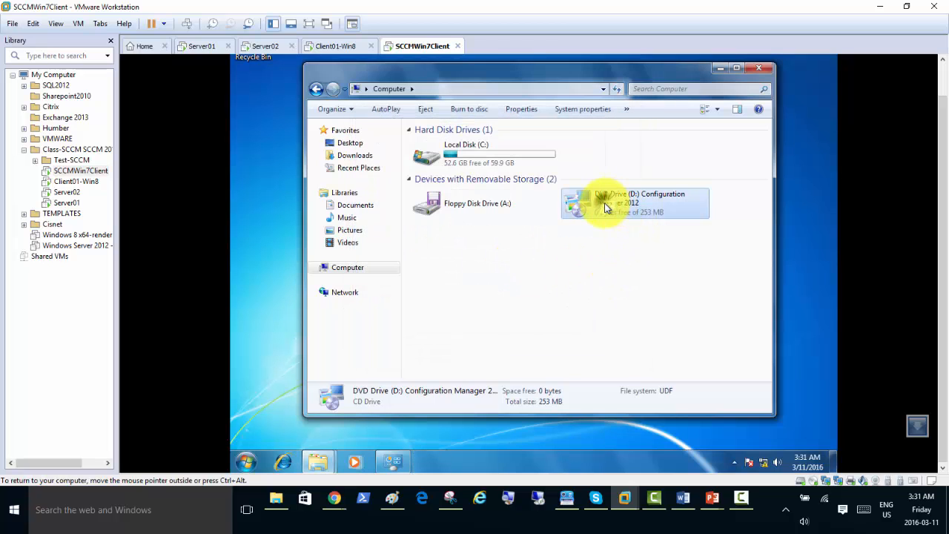
Run LaunchMedia from DVD Drive (D:), approve UAC, and pass the Welcome page.
right_click(607, 207)
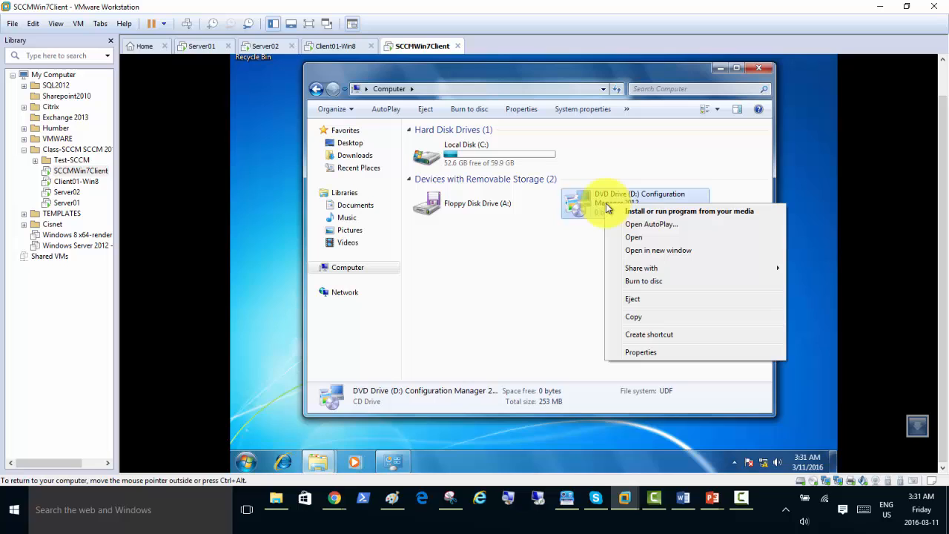
click(635, 238)
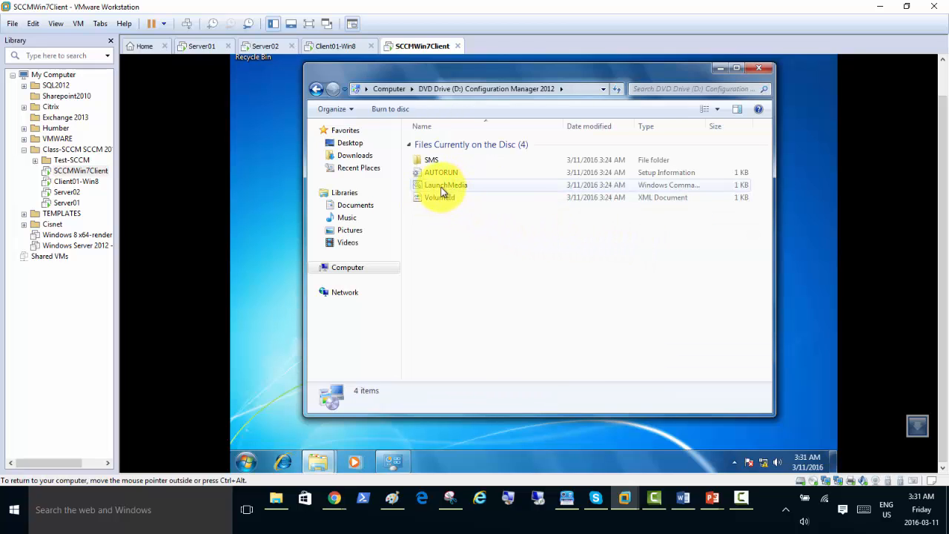
click(443, 185)
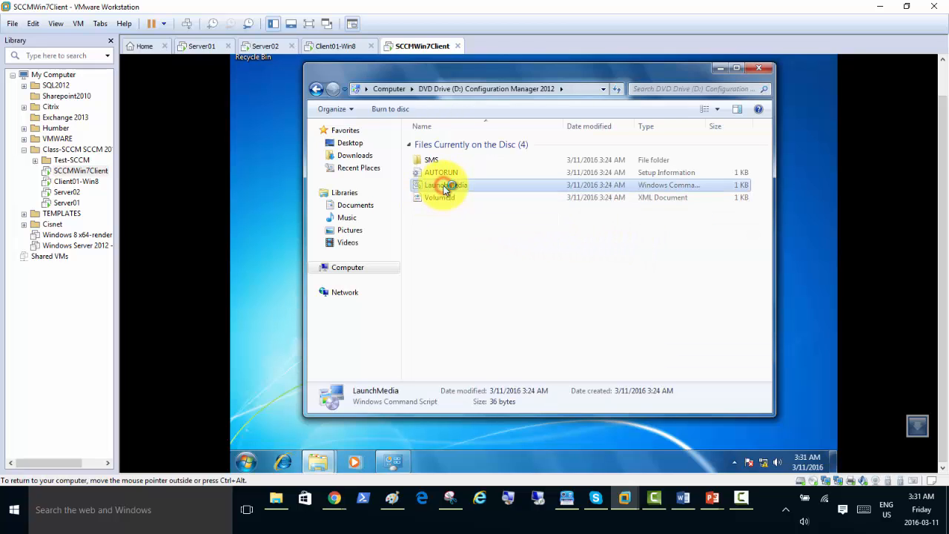
double_click(443, 185)
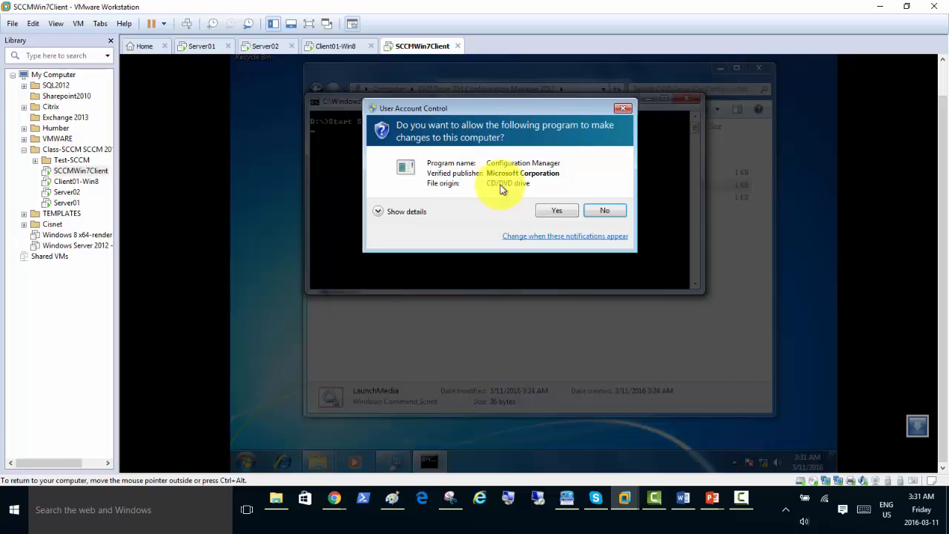
click(555, 210)
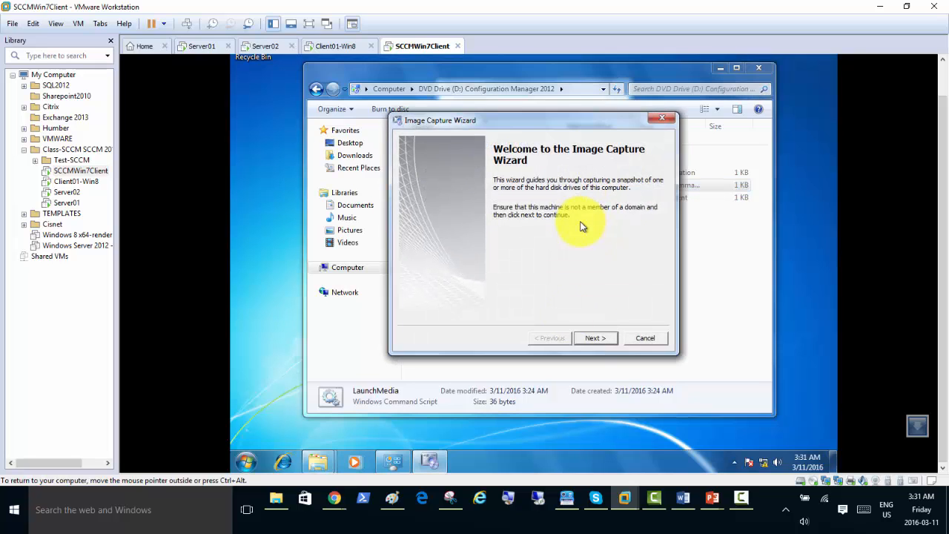
click(592, 339)
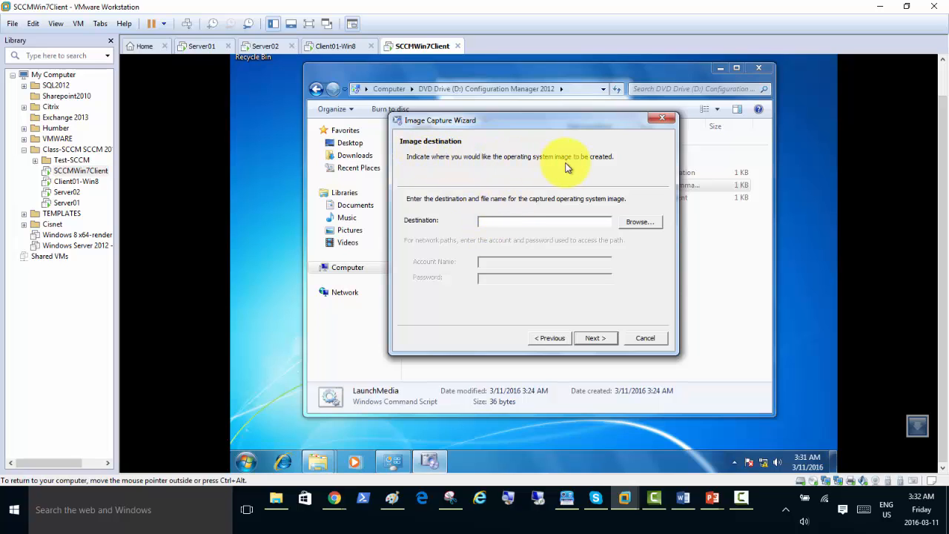
Browse to \\server02 for the image location and enter the domain user name and password.
click(642, 224)
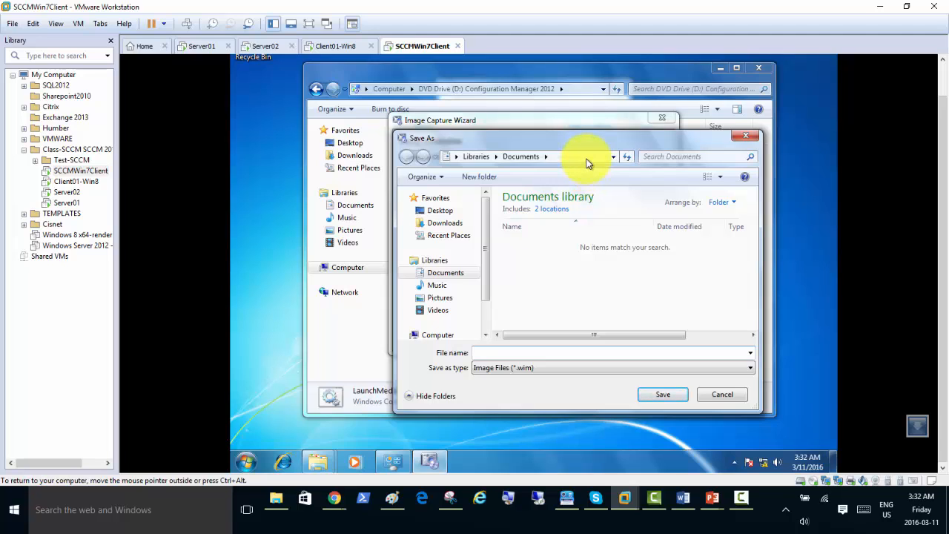
click(585, 156)
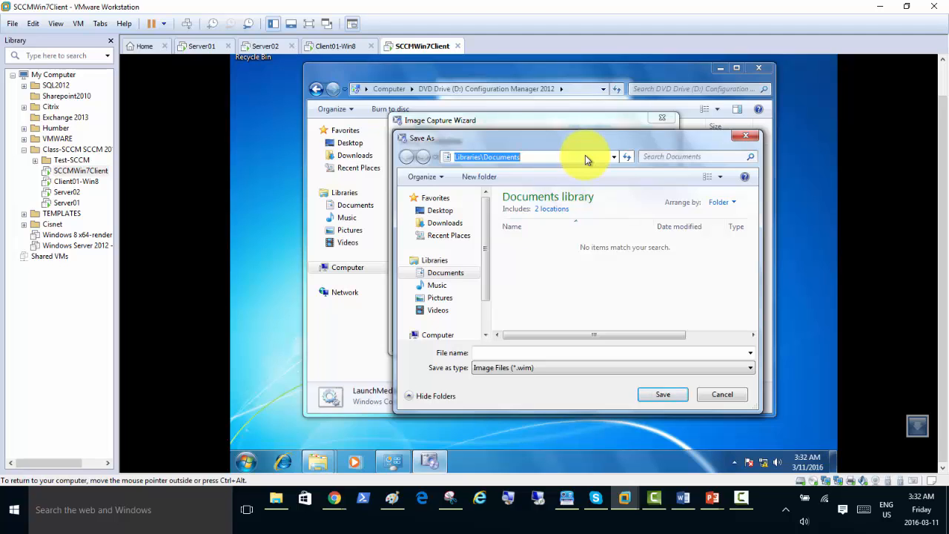
text(\\)
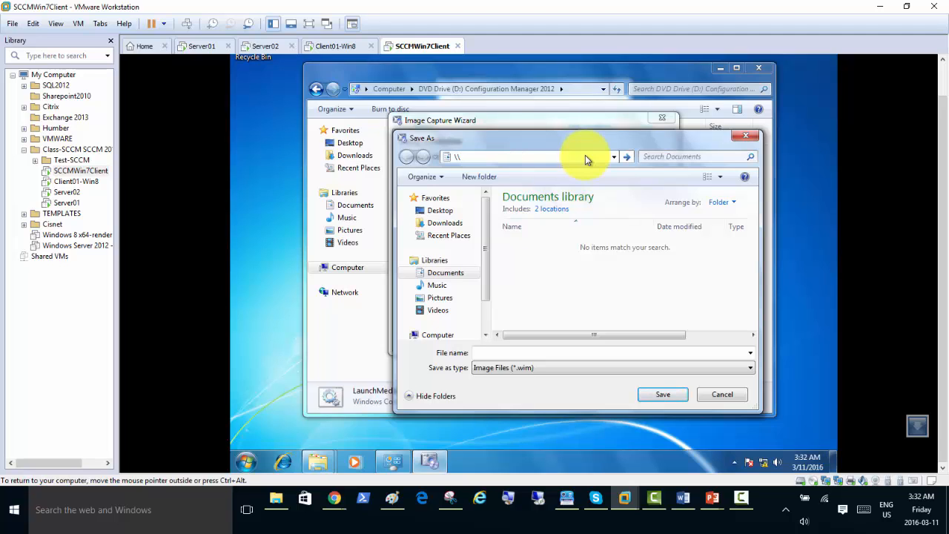
text(server02)
key(ctrl+a)
click(501, 183)
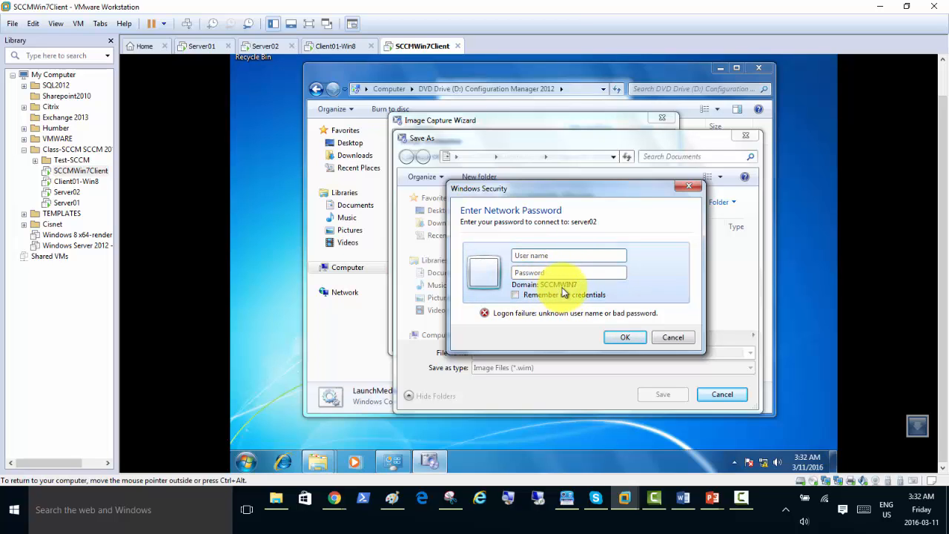
click(538, 257)
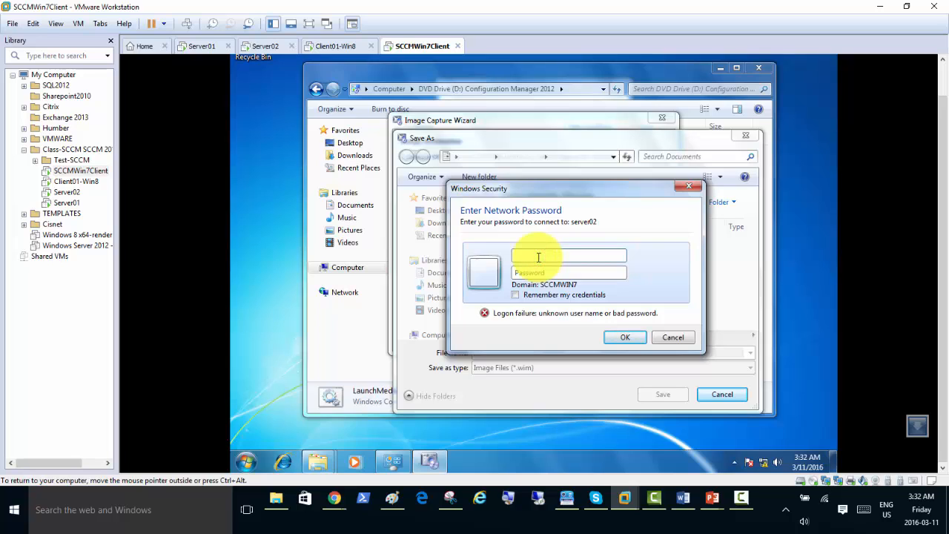
text(sccmdomain\sccmadmin)
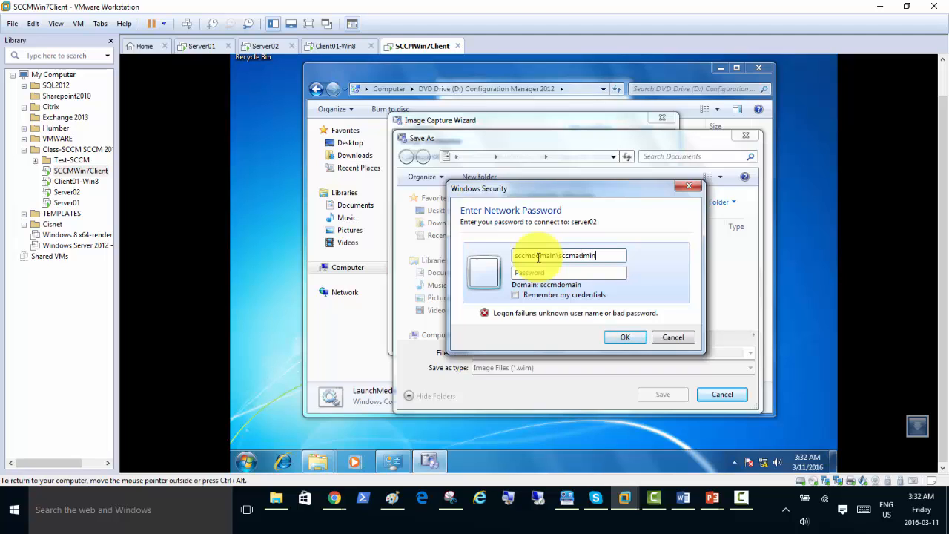
text(********)
Save the image as Win7CapturedImage.wim in server02's WinClient7Capture\CapturedOS folder.
click(627, 337)
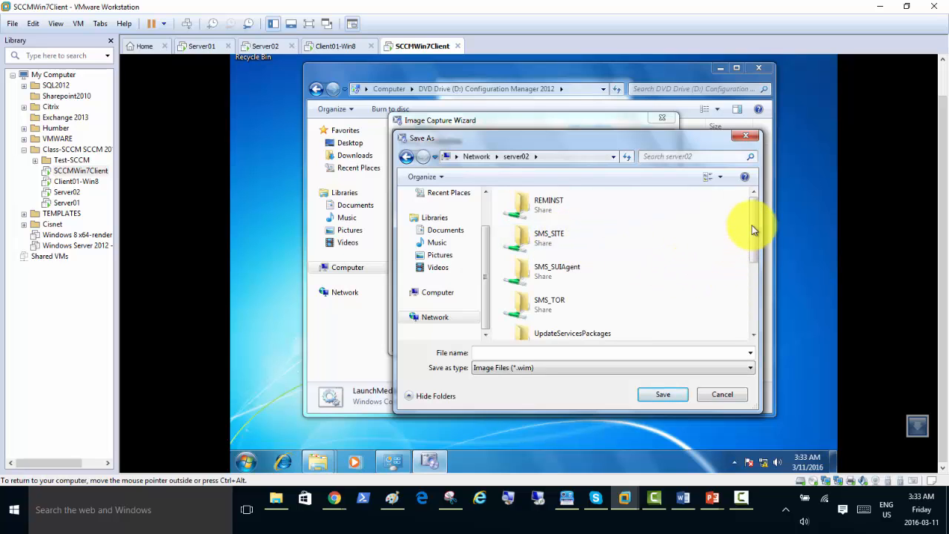
drag(755, 222, 758, 285)
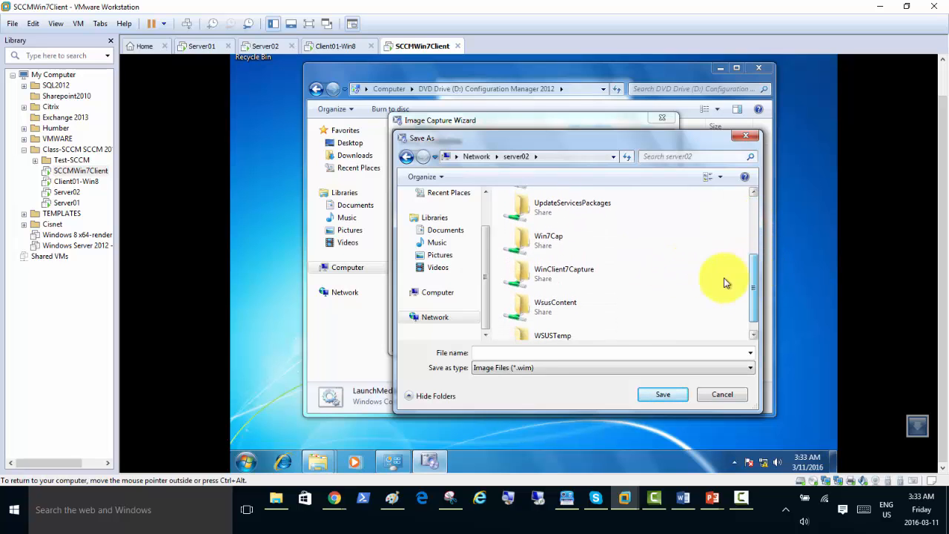
click(558, 275)
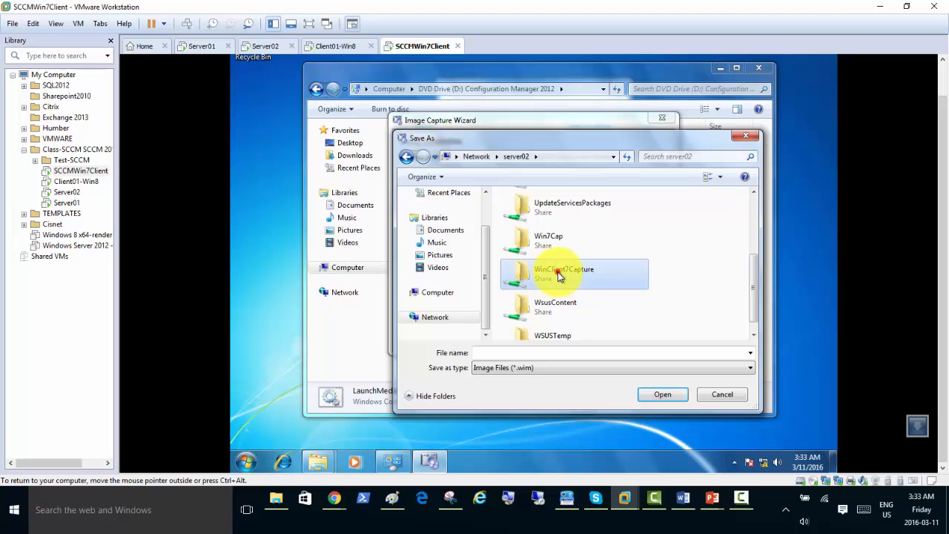
double_click(558, 275)
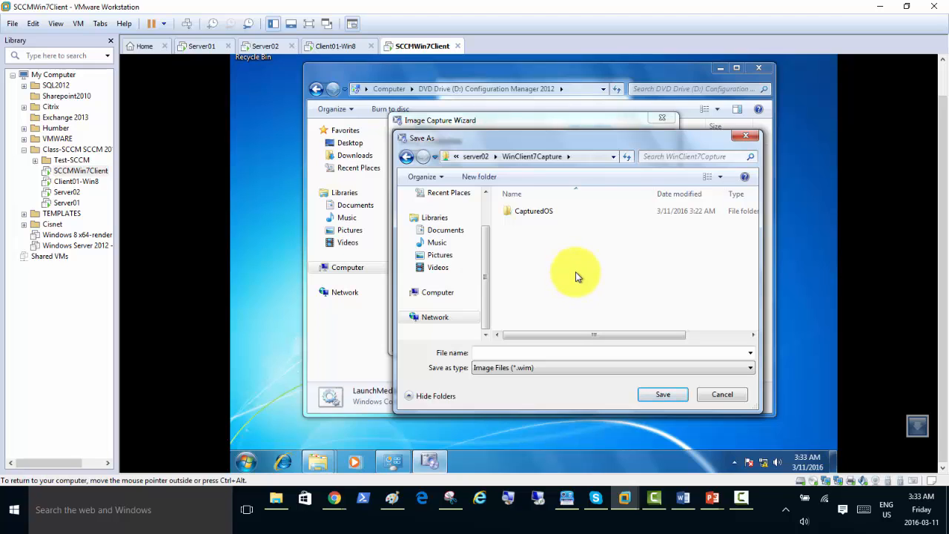
double_click(523, 212)
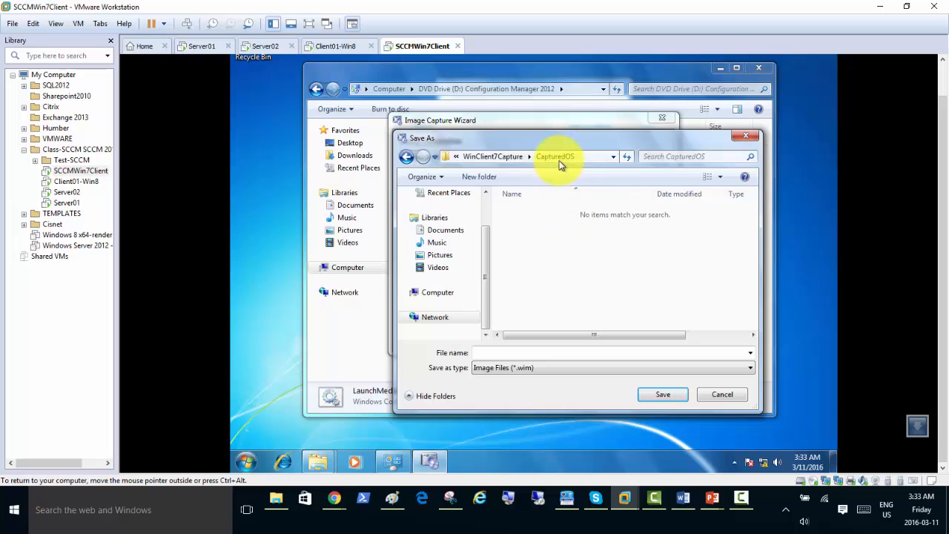
click(527, 351)
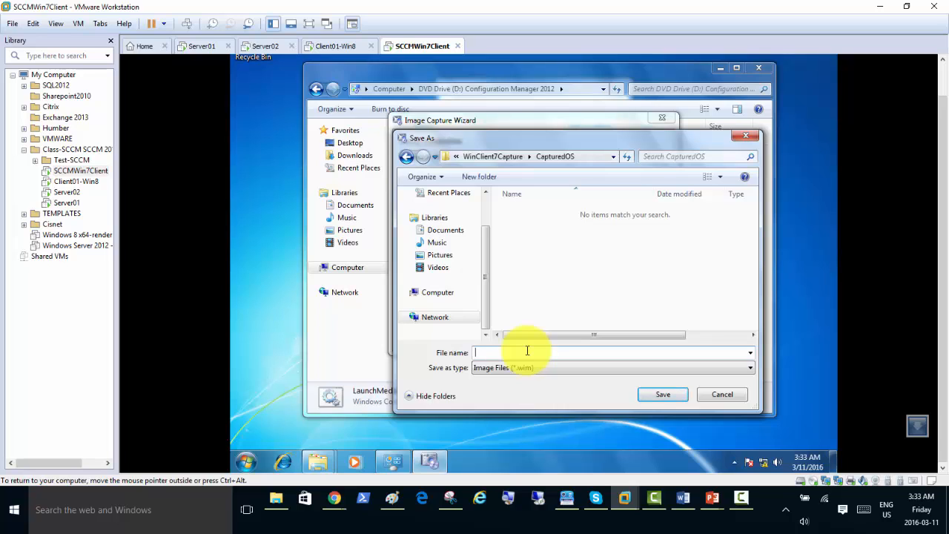
text(Win7CapturedImage.wim)
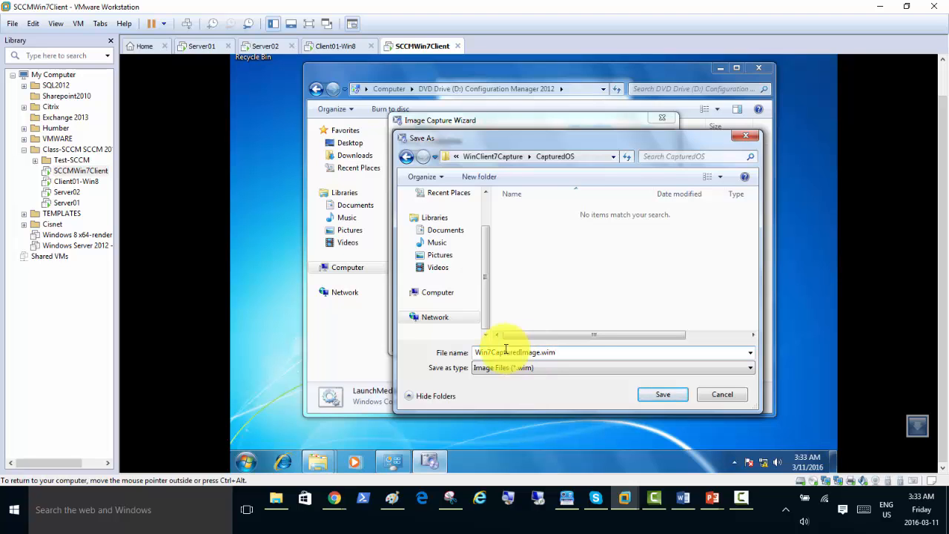
click(662, 399)
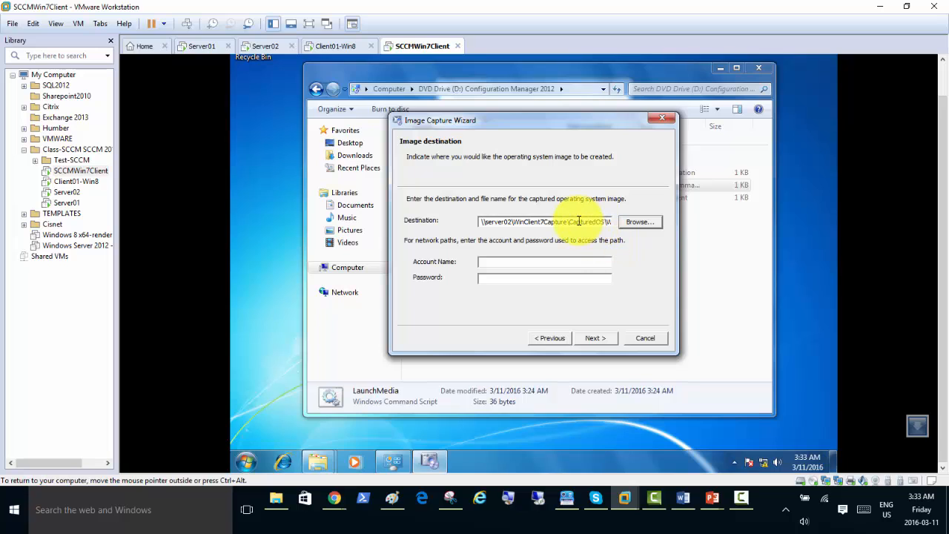
Re-enter the domain account name and password, then continue to the Image information page.
drag(570, 221, 629, 220)
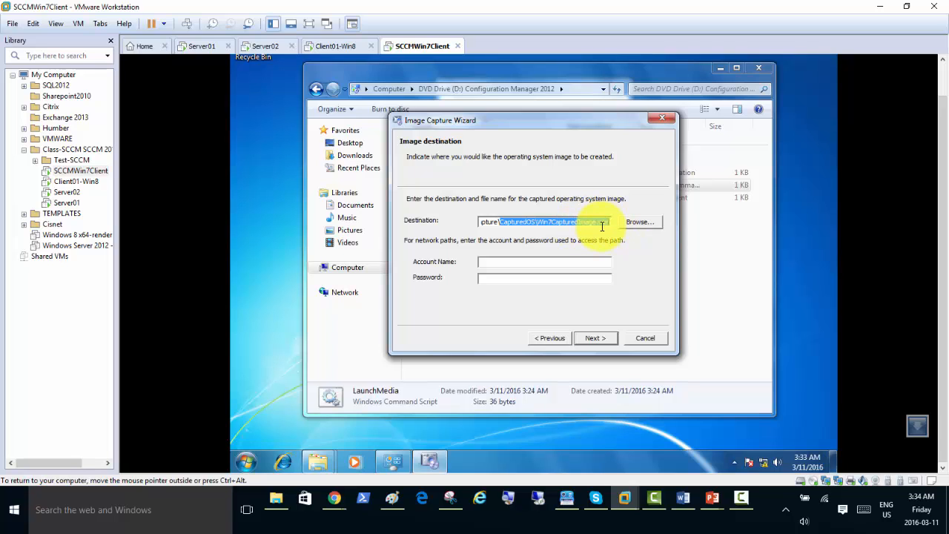
click(549, 263)
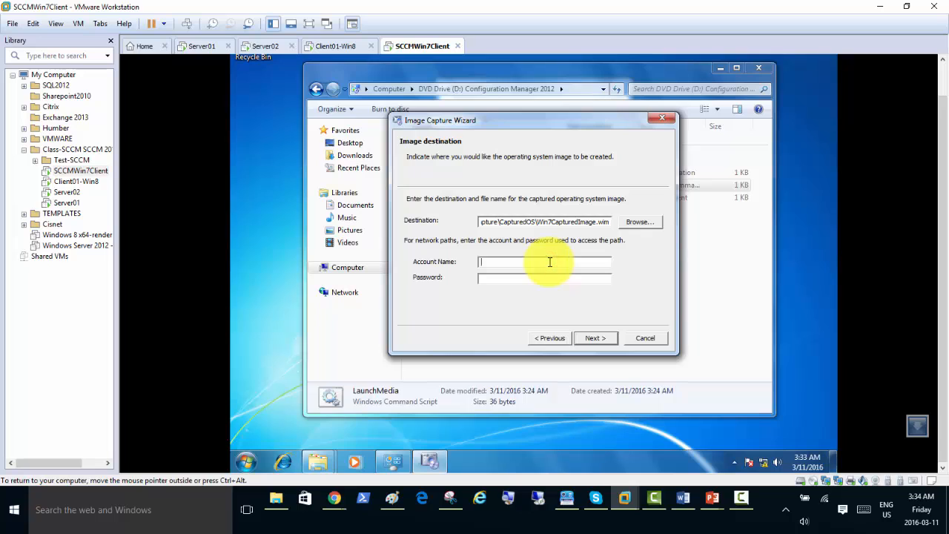
key(shift+Tab)
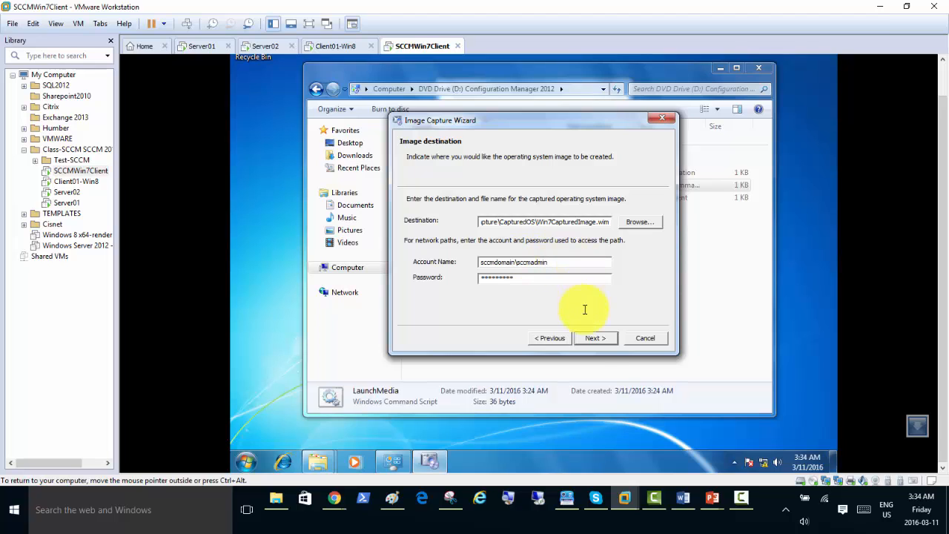
click(597, 339)
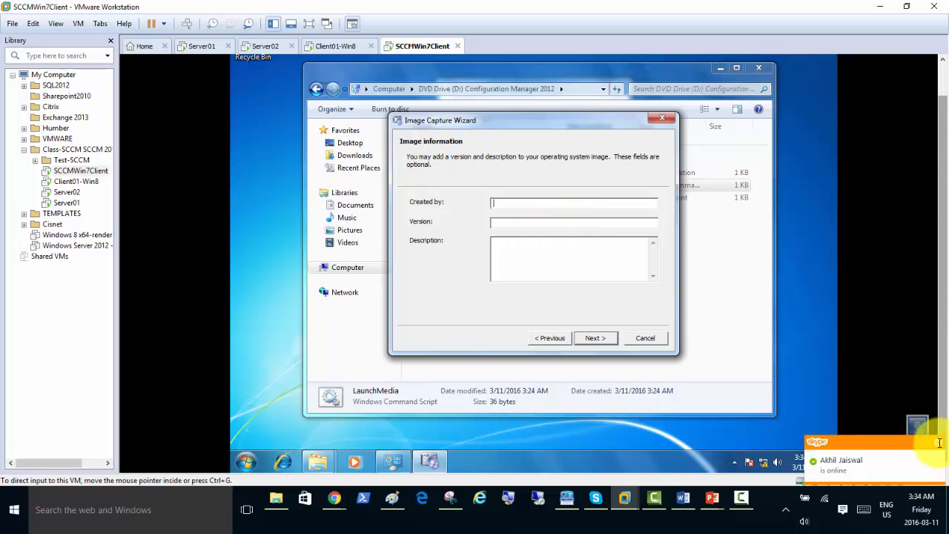
Enter Created by 'IT dept Toronto HQ' and Version 'Win7 Pro', then finish the wizard.
click(537, 202)
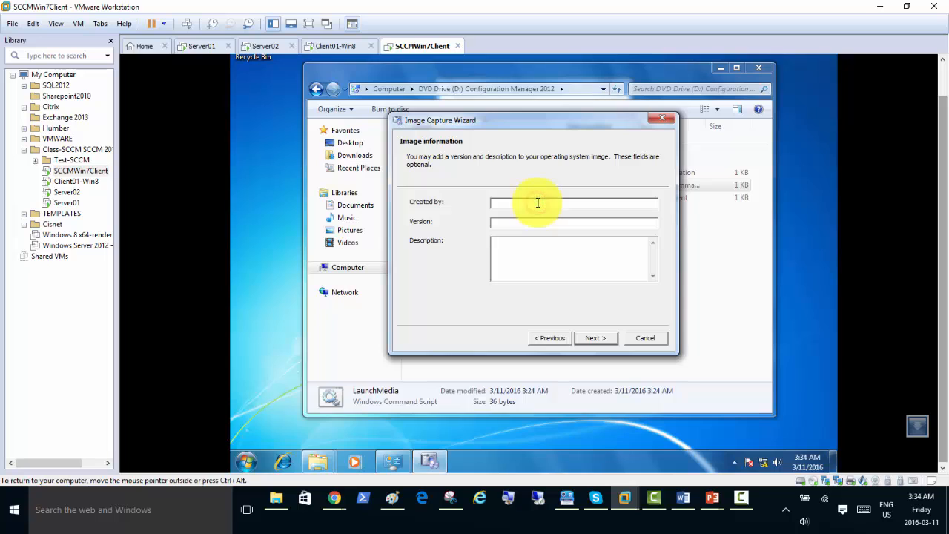
text(IT dept)
text( Toront)
text(o HQ)
text(Win7)
text( Pro)
key(Tab)
click(605, 338)
click(605, 338)
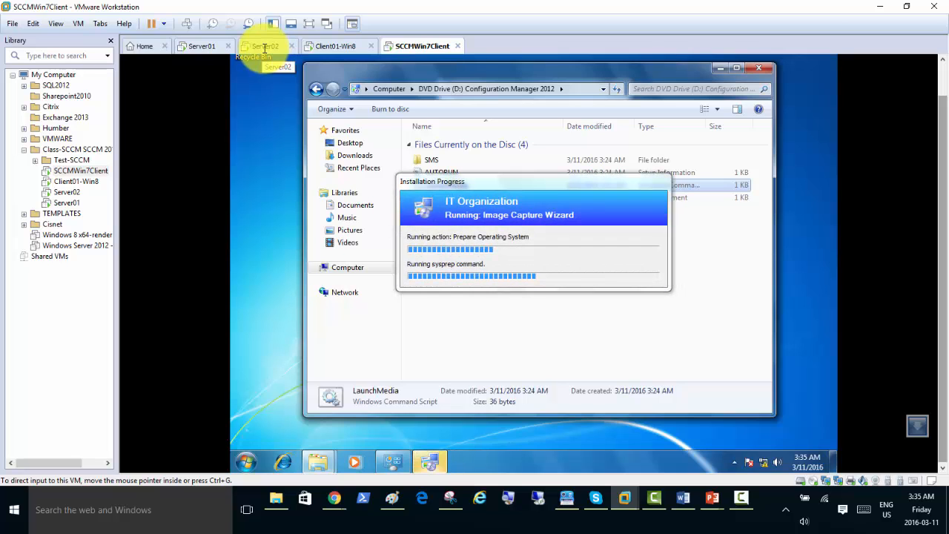
Check that Server02's CapturedOS folder is still empty, then go back to the SCCMWin7Client capture progress.
click(264, 47)
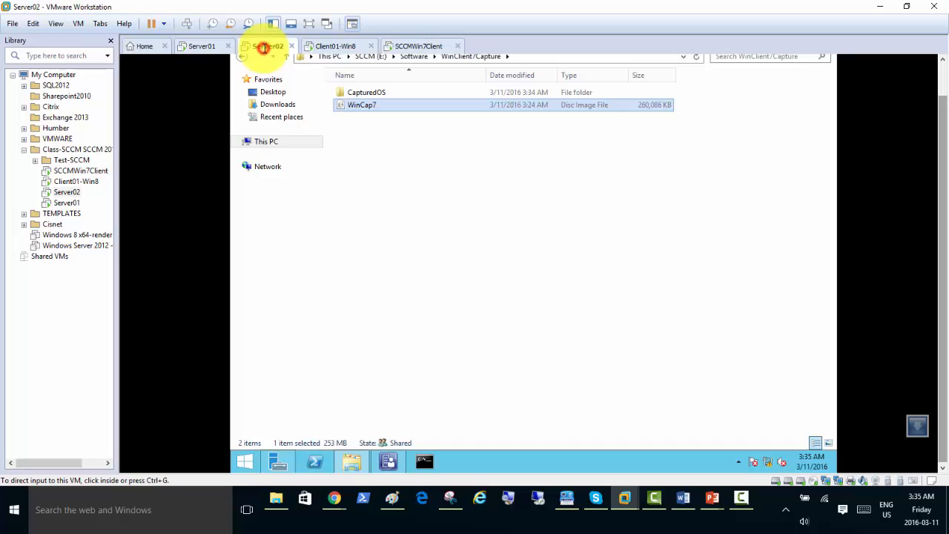
double_click(377, 93)
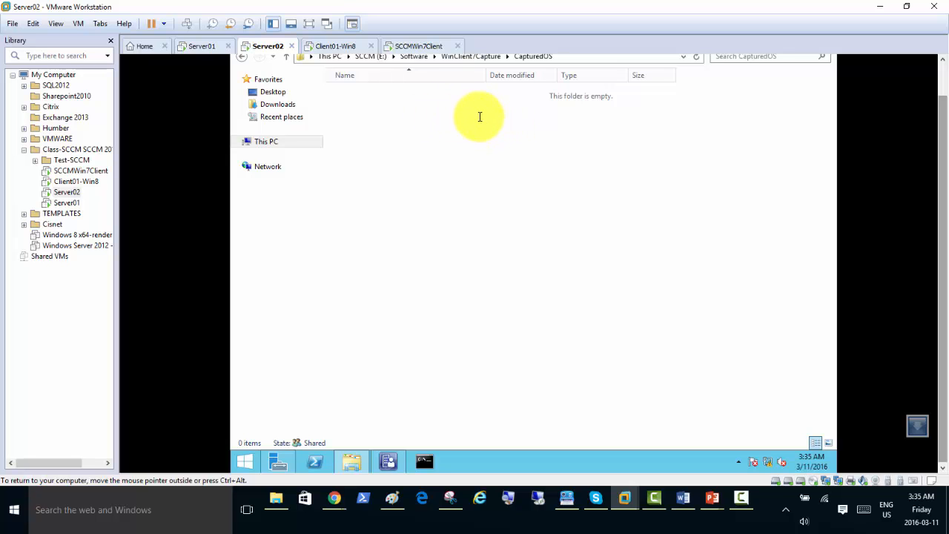
click(419, 46)
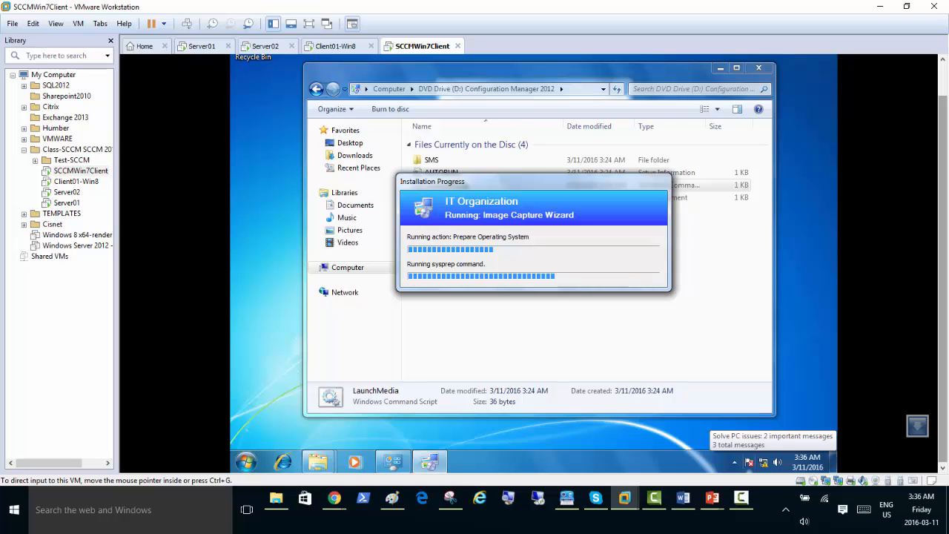
Focus the SCCMWin7Client VM while it reboots into Windows PE to continue the capture.
click(723, 350)
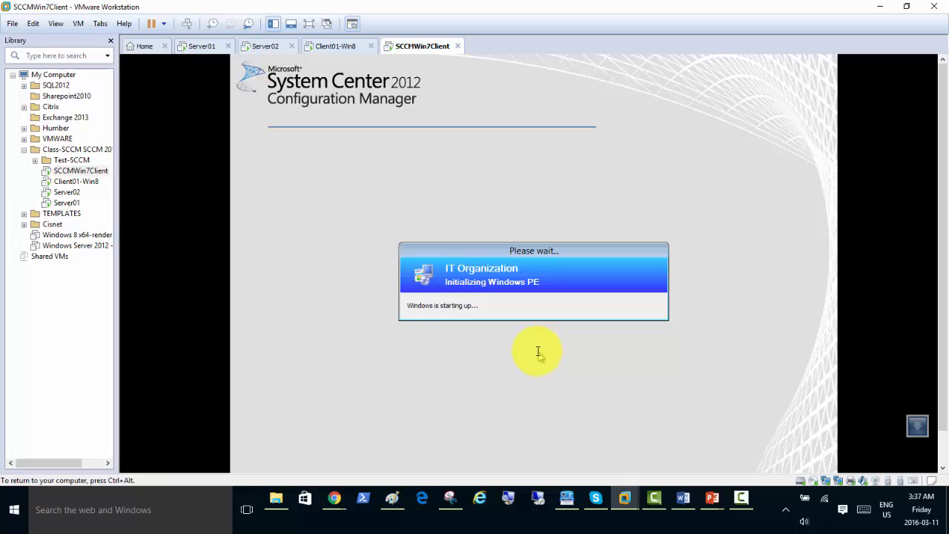
Release the Win7 client VM and view Server02's still-empty CapturedOS folder during the reference capture.
key(ctrl+alt)
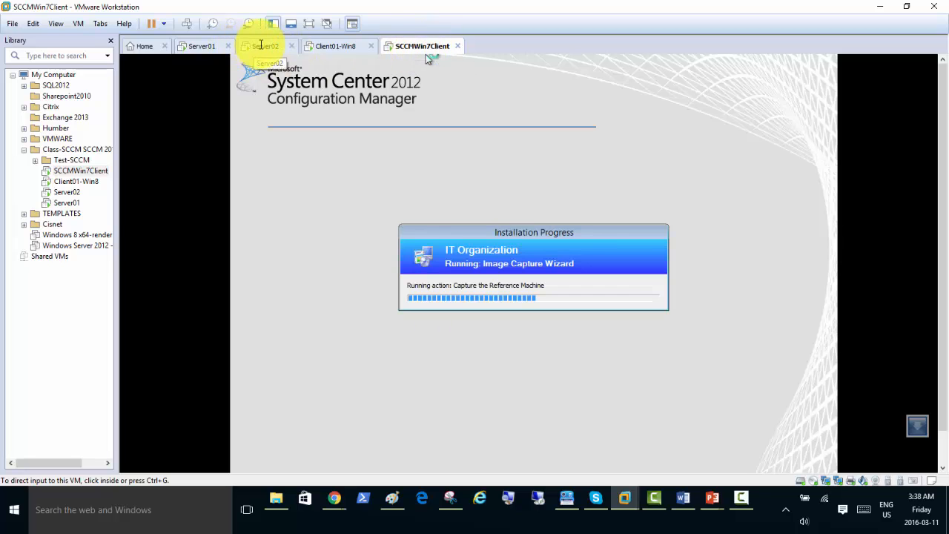
click(363, 292)
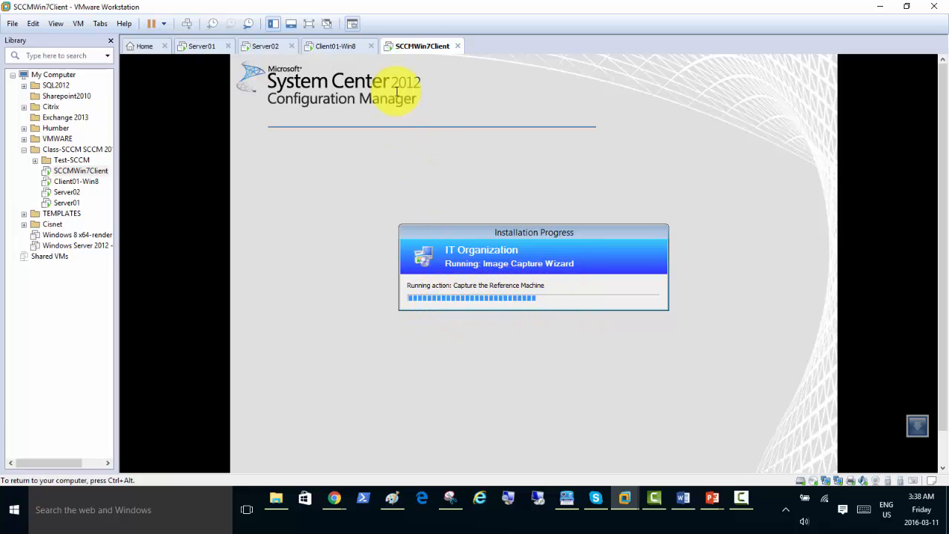
key(ctrl+alt)
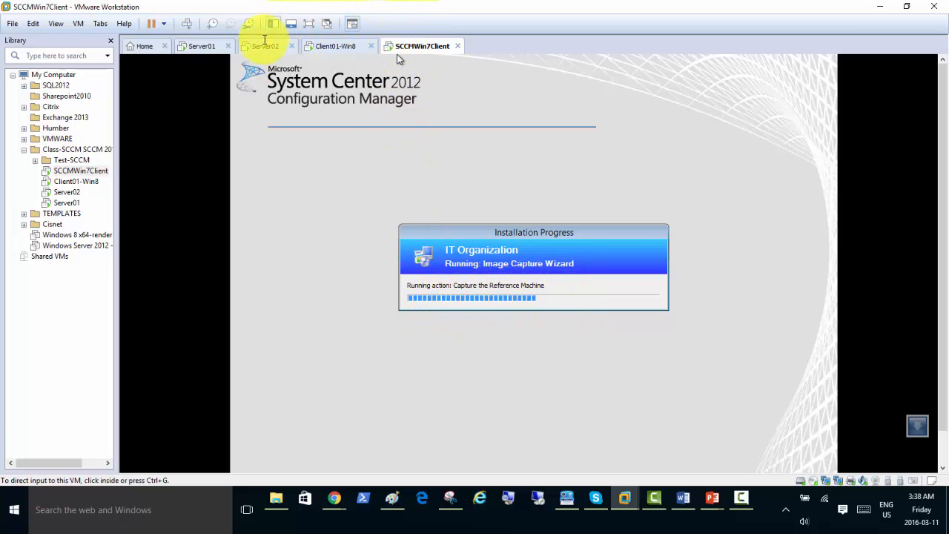
click(295, 117)
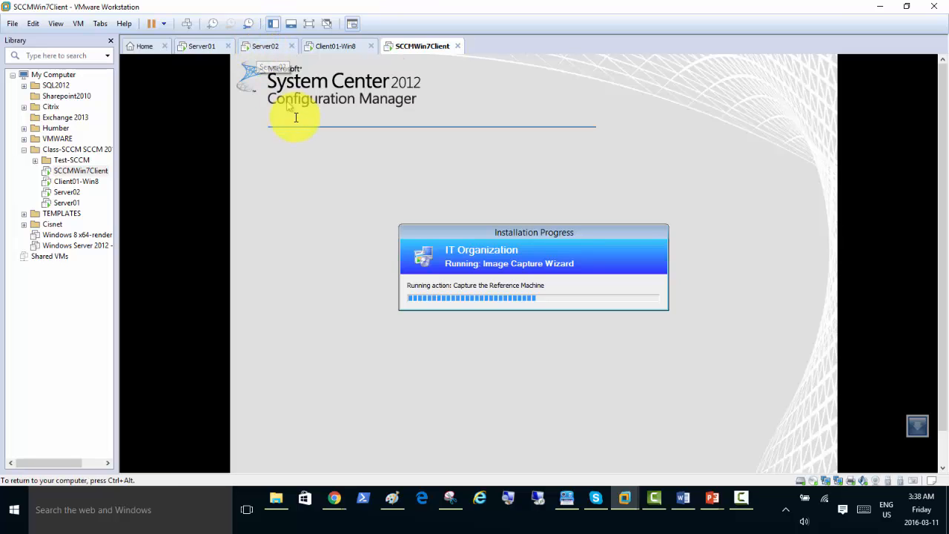
key(ctrl+alt)
Refresh Server02's CapturedOS folder to reveal the 294,344 KB Win7CapturedImage.wim, then check the client's progress.
click(267, 46)
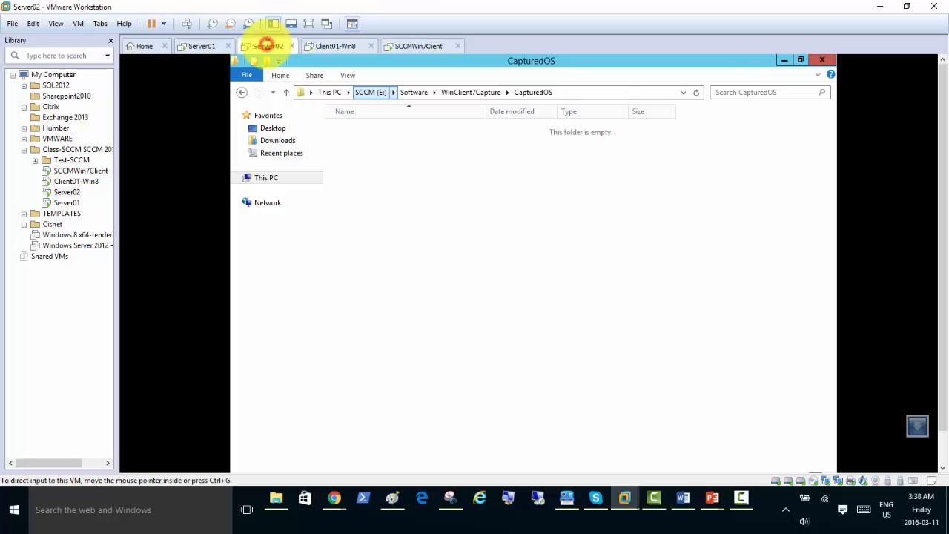
click(557, 255)
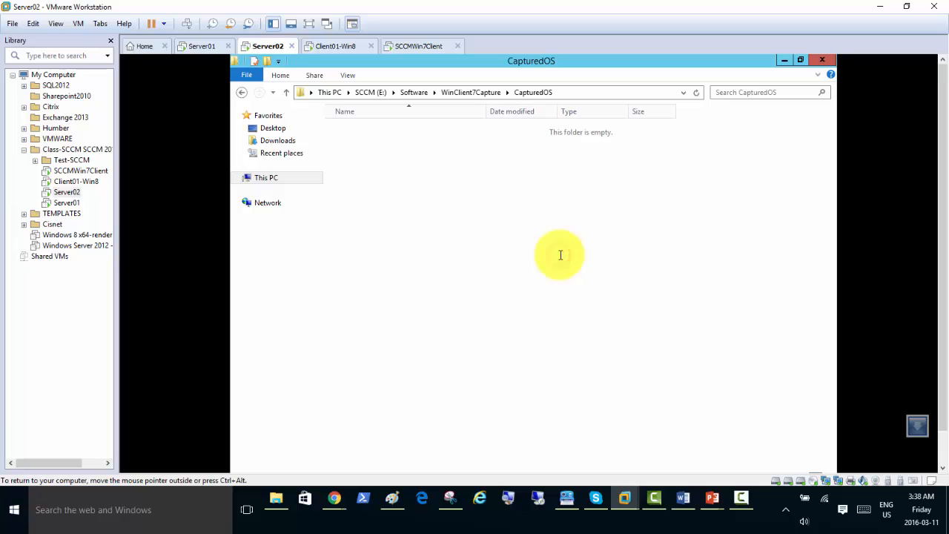
right_click(560, 254)
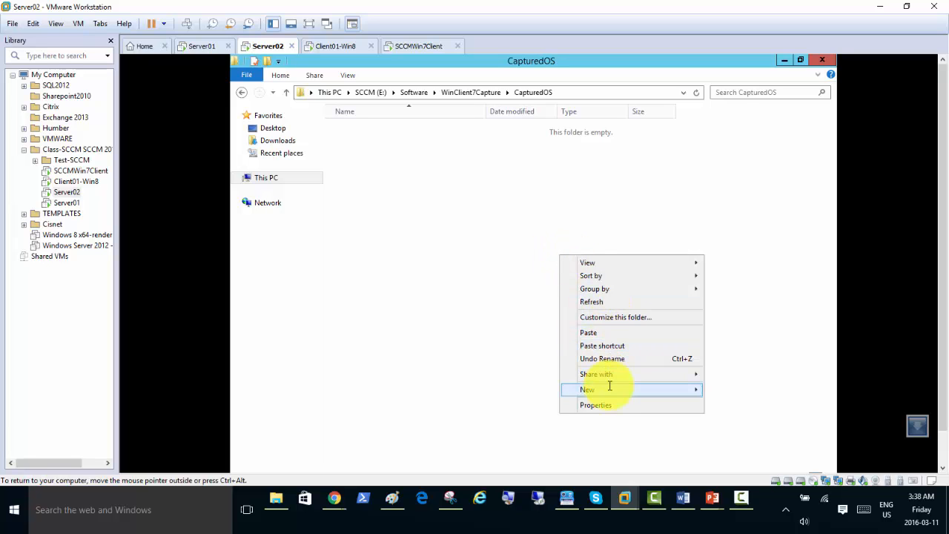
click(612, 301)
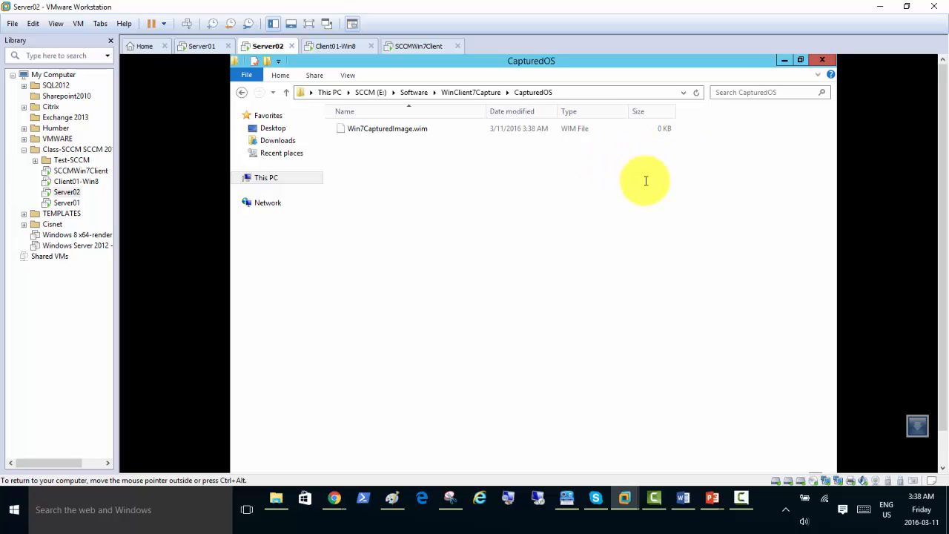
click(400, 46)
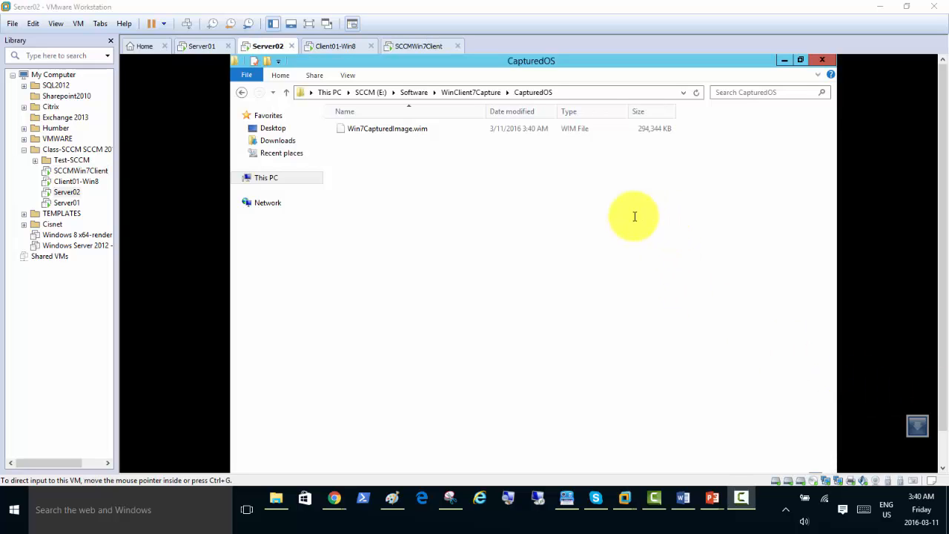
Watch the capture finish with Win7CapturedImage.wim at 2,418,940 KB, then bring up the Major Steps document in Word.
click(559, 209)
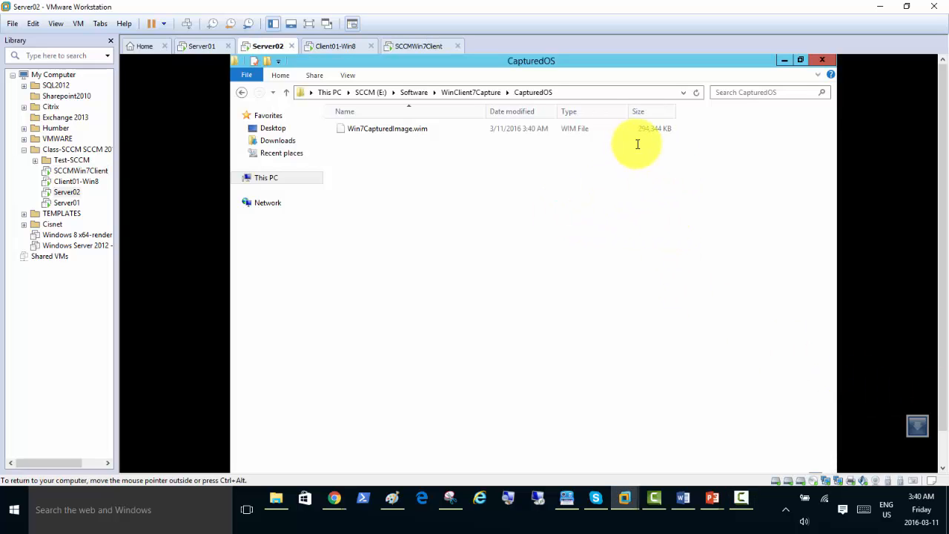
click(633, 218)
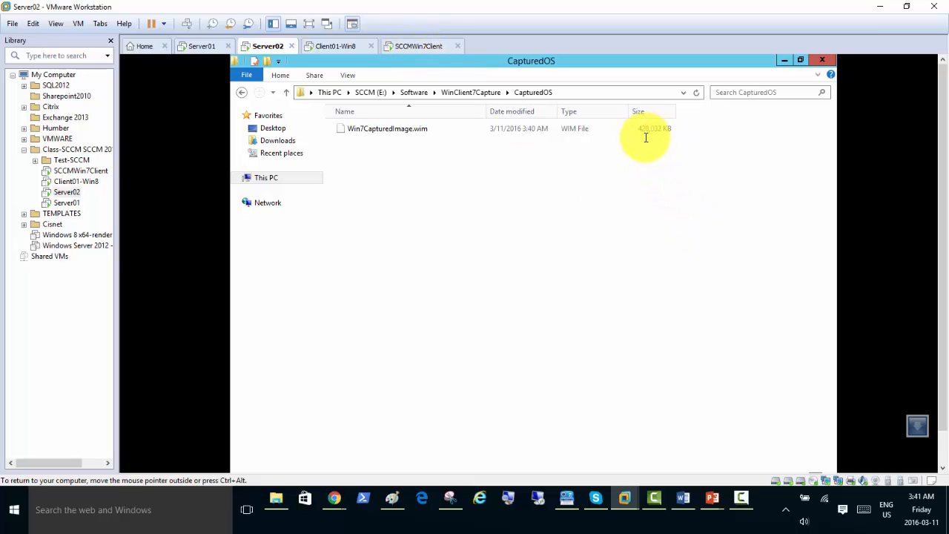
click(651, 234)
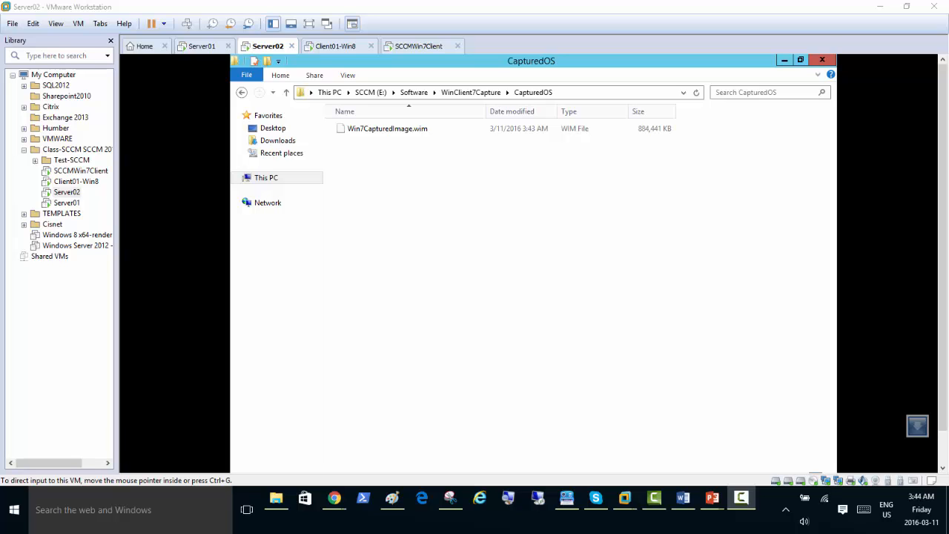
click(419, 46)
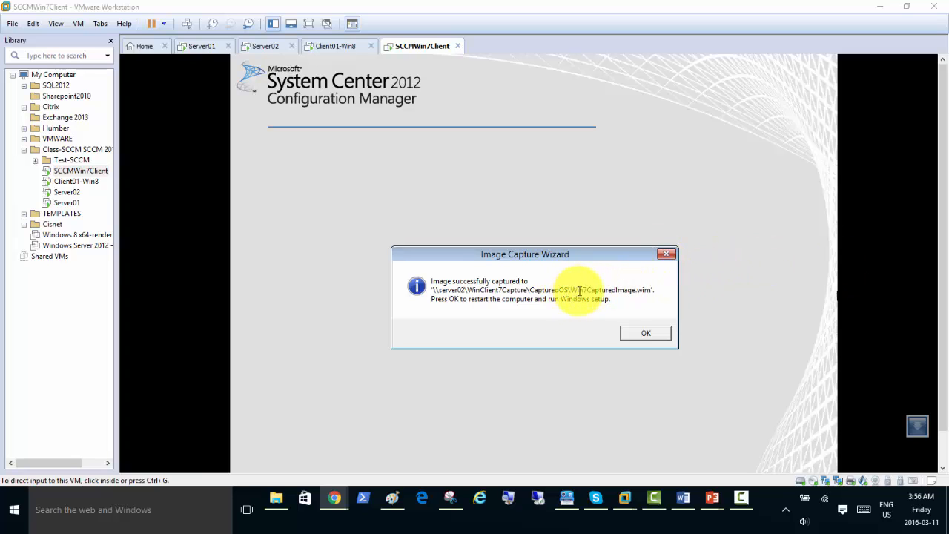
click(261, 46)
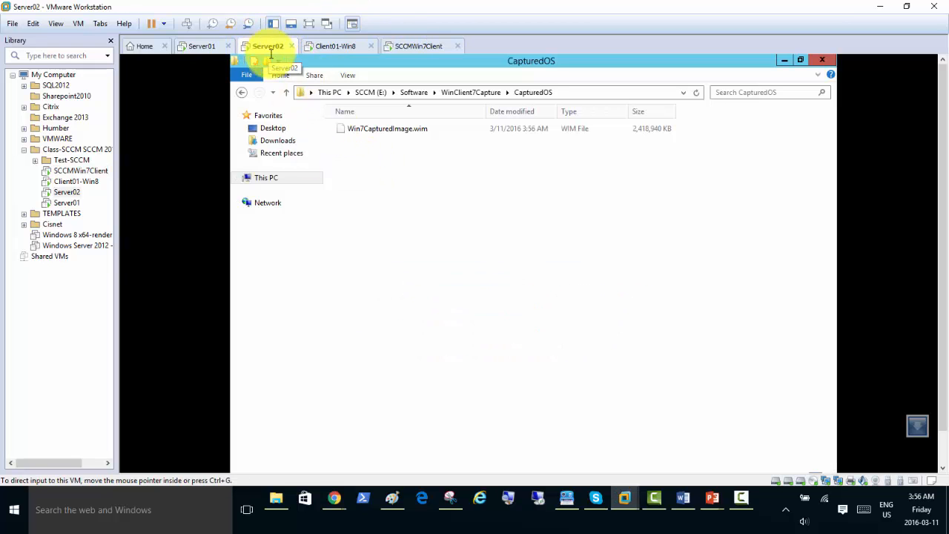
click(542, 215)
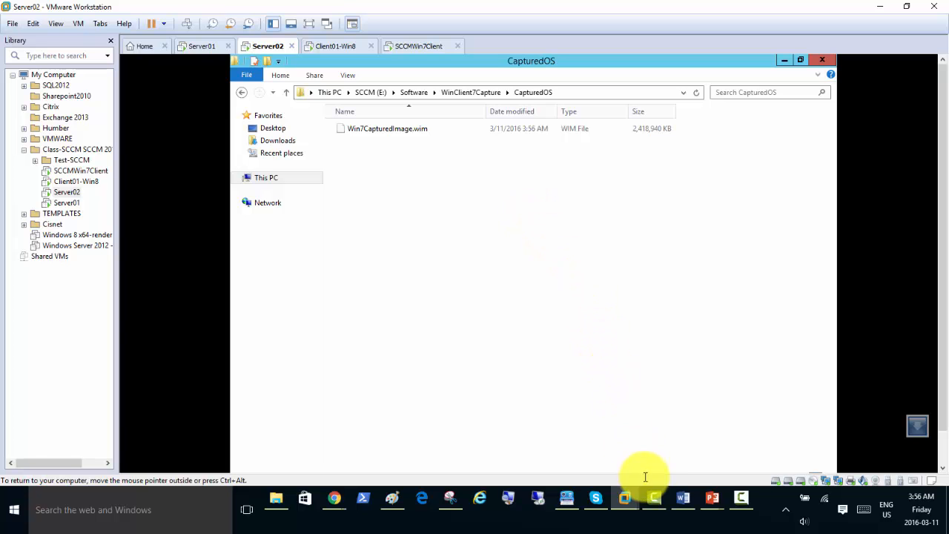
click(682, 497)
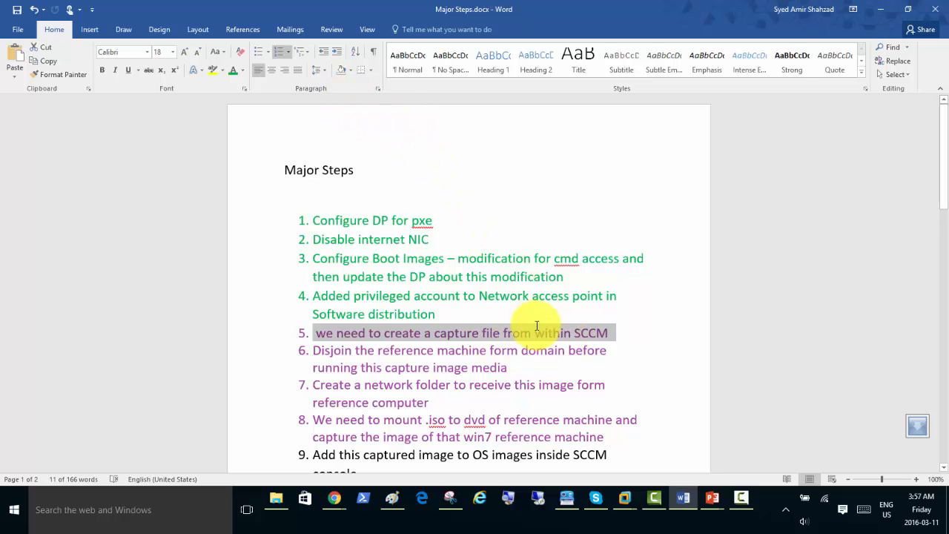
Colour steps 5 and 6 of the Major Steps list green to mark them done.
click(228, 70)
click(512, 368)
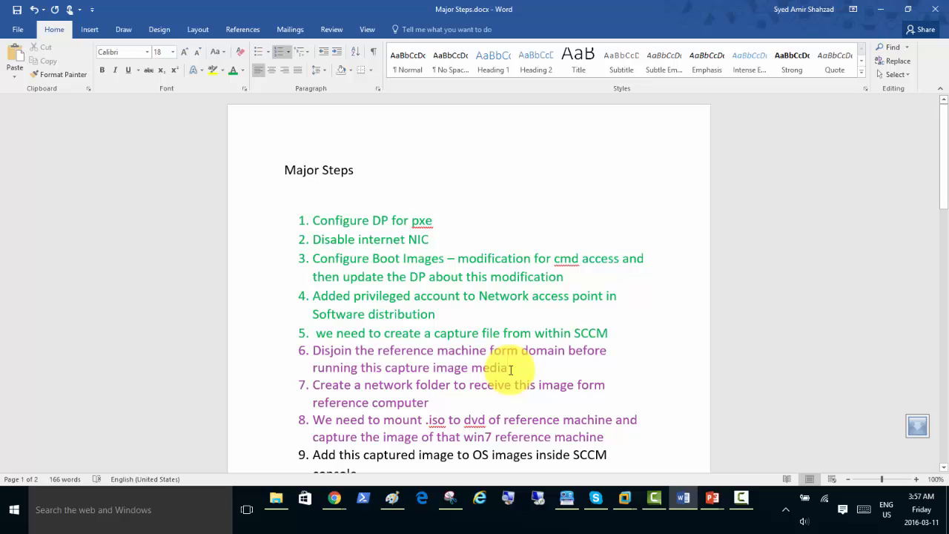
drag(510, 368, 329, 361)
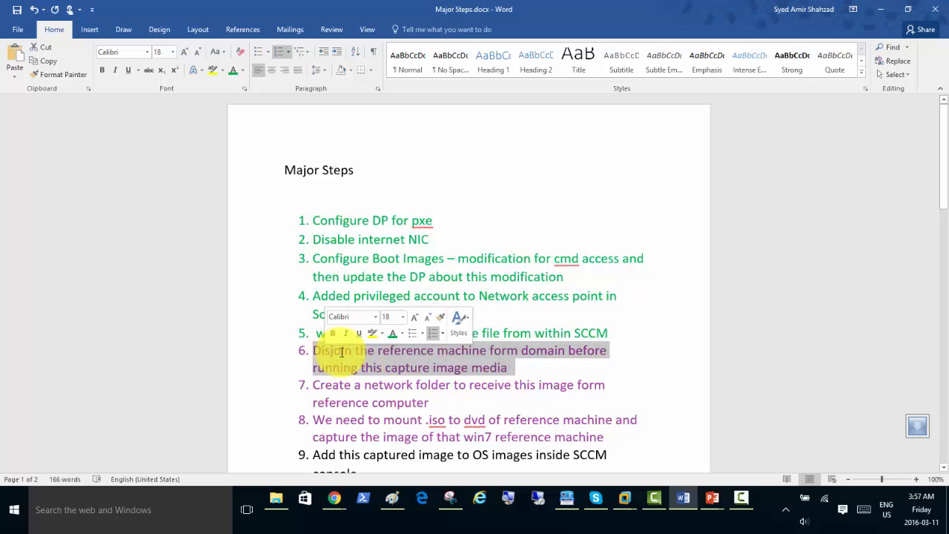
click(392, 333)
scroll(523, 395, down, 1)
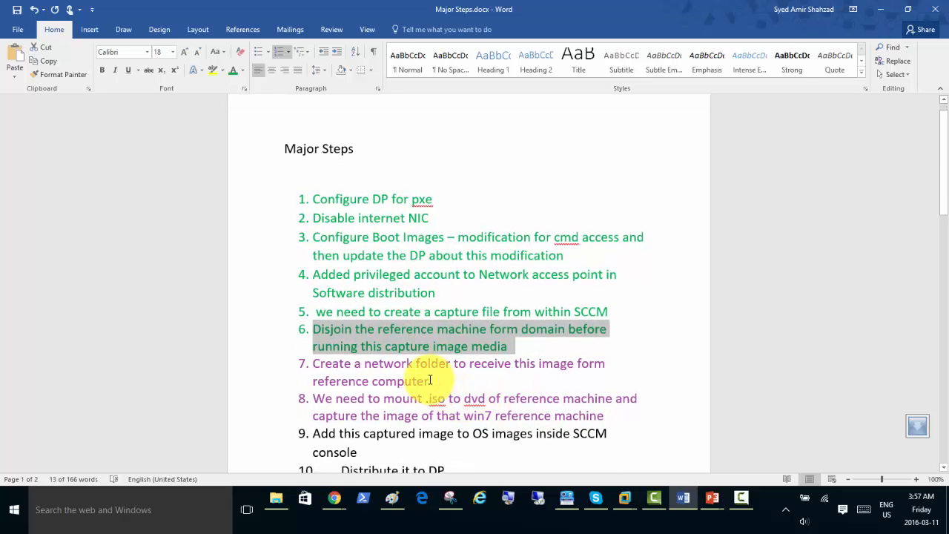
Colour steps 7 and 8, the network folder and capture, green as completed.
drag(433, 382, 307, 362)
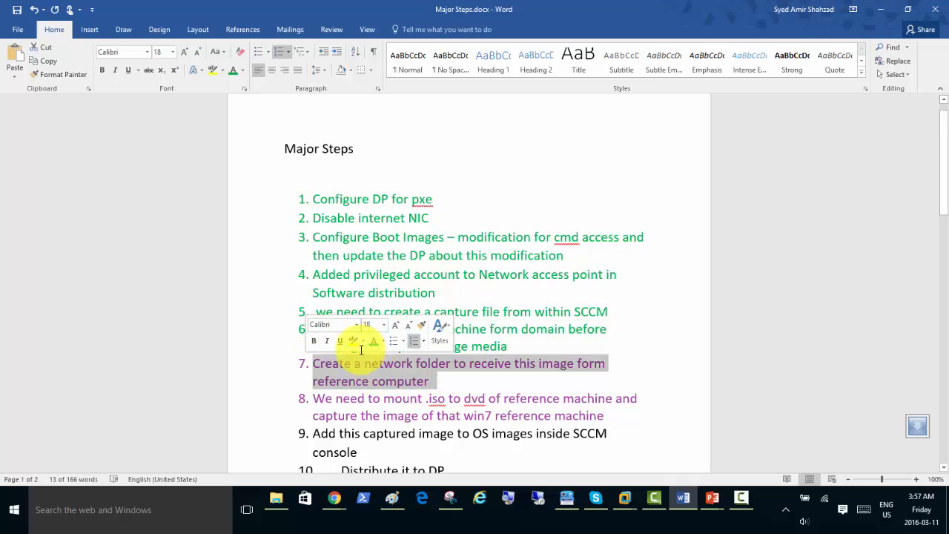
click(371, 342)
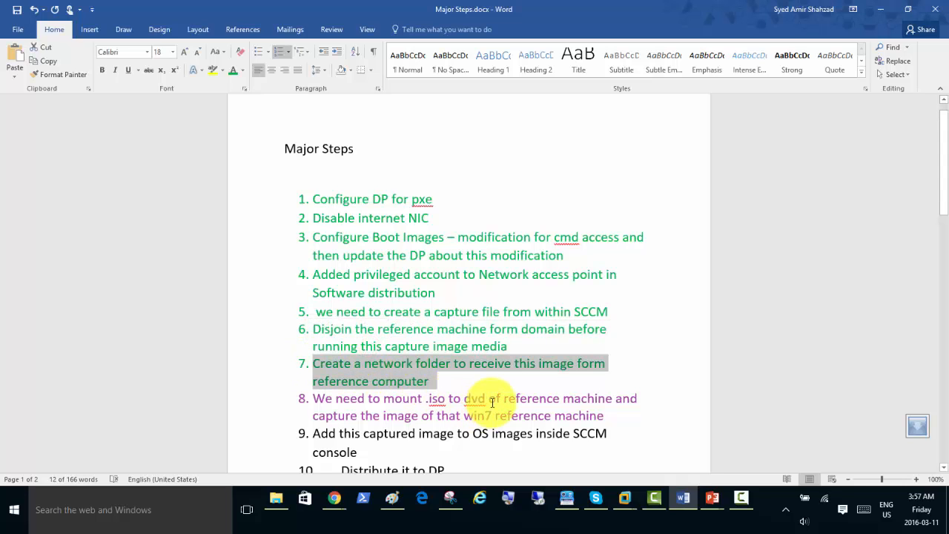
scroll(489, 401, down, 1)
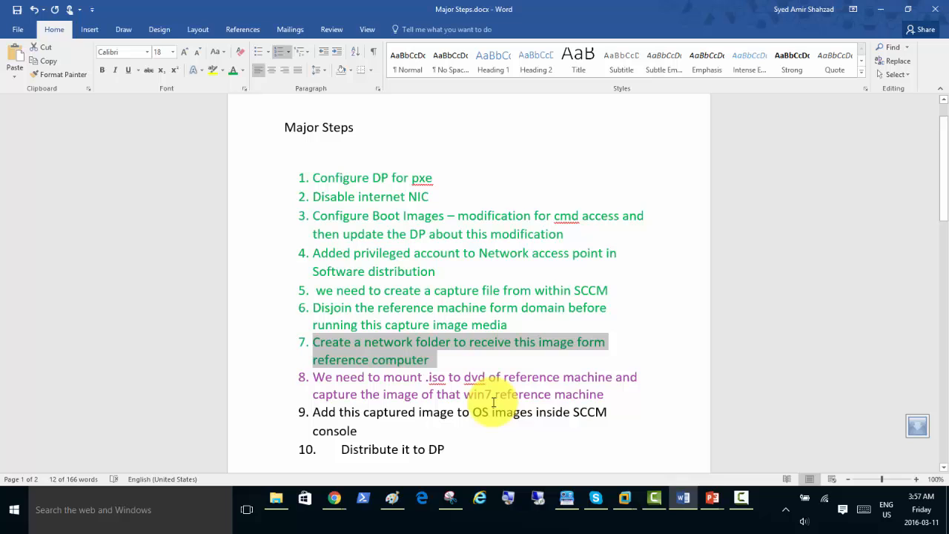
click(604, 395)
drag(604, 395, 296, 377)
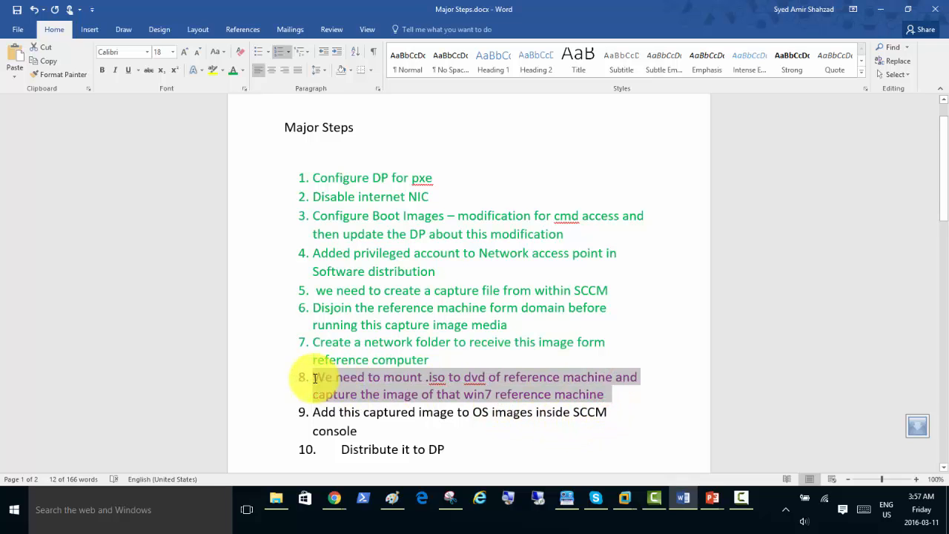
click(382, 359)
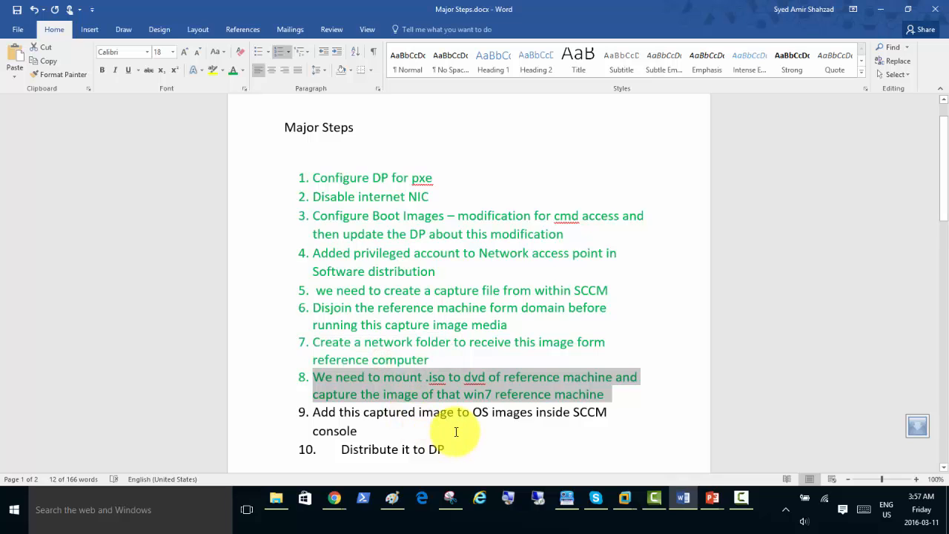
scroll(373, 415, down, 1)
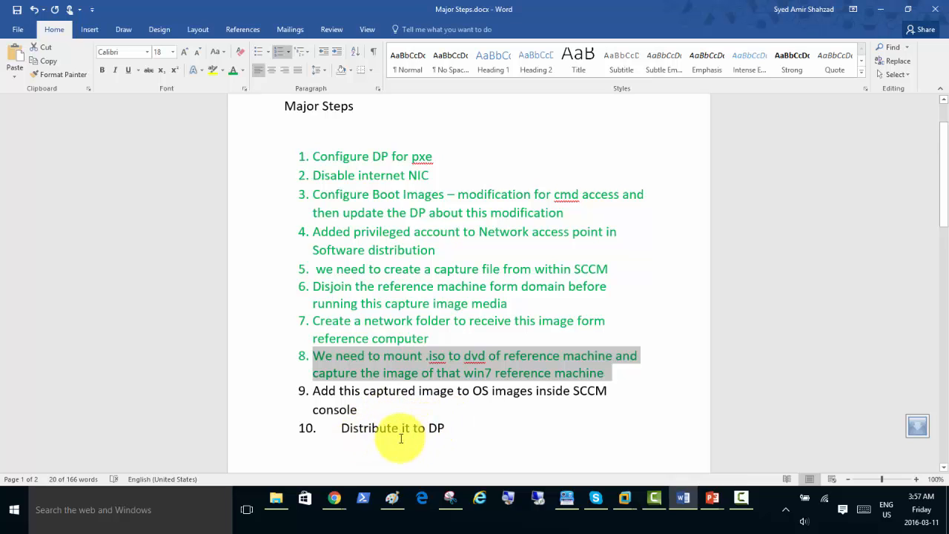
Minimize Word and start Add Operating System Image from Operating System Images in the SCCM console.
click(879, 9)
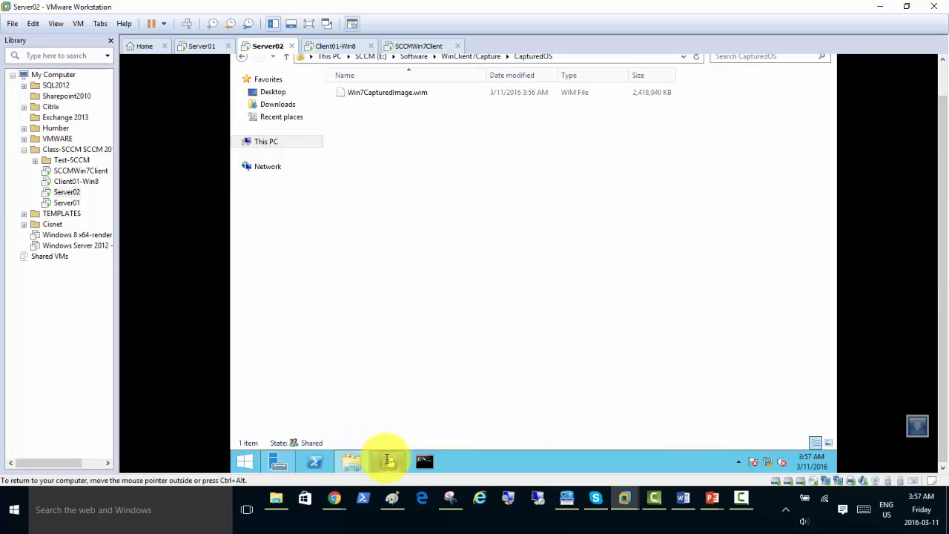
click(386, 461)
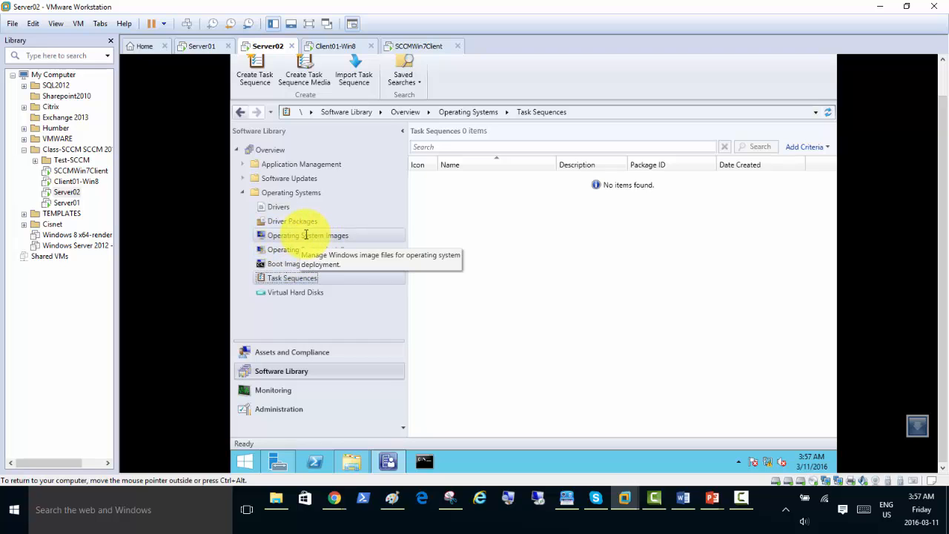
click(306, 236)
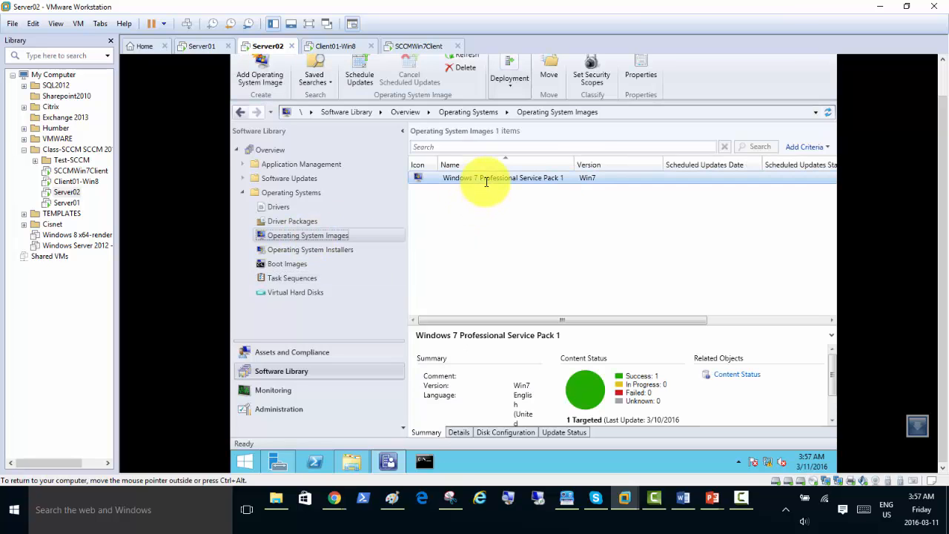
right_click(337, 235)
click(375, 241)
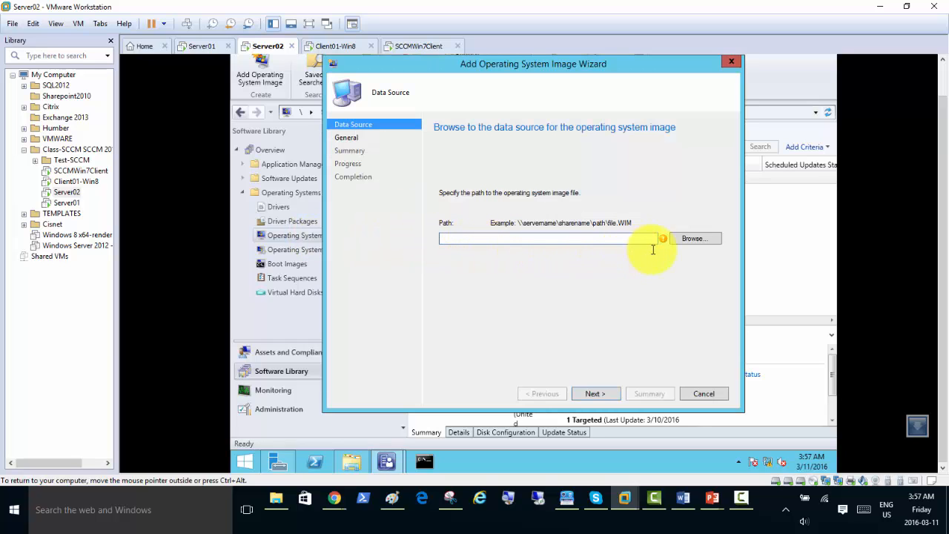
Browse SERVER02's WinClient7Capture share to CapturedOS and pick Win7CapturedImage.wim as the image source.
click(687, 239)
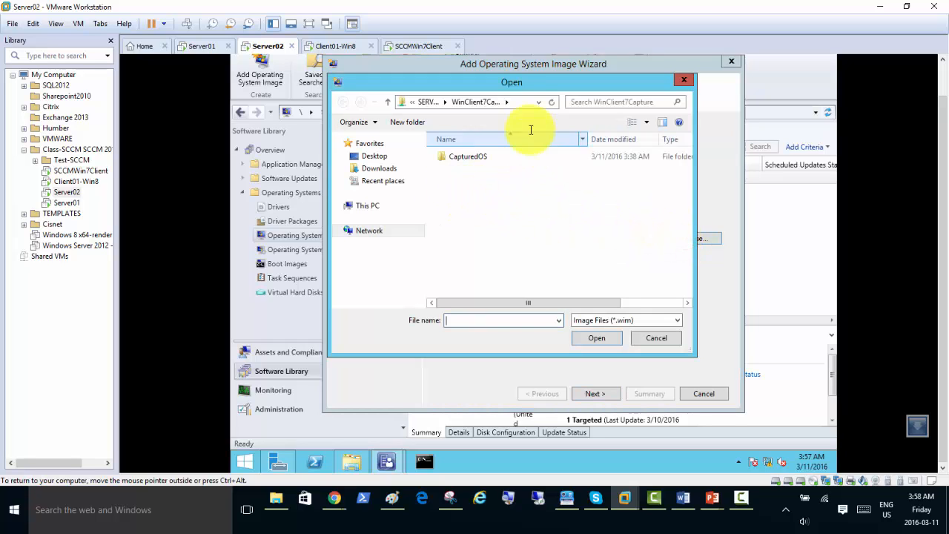
click(524, 102)
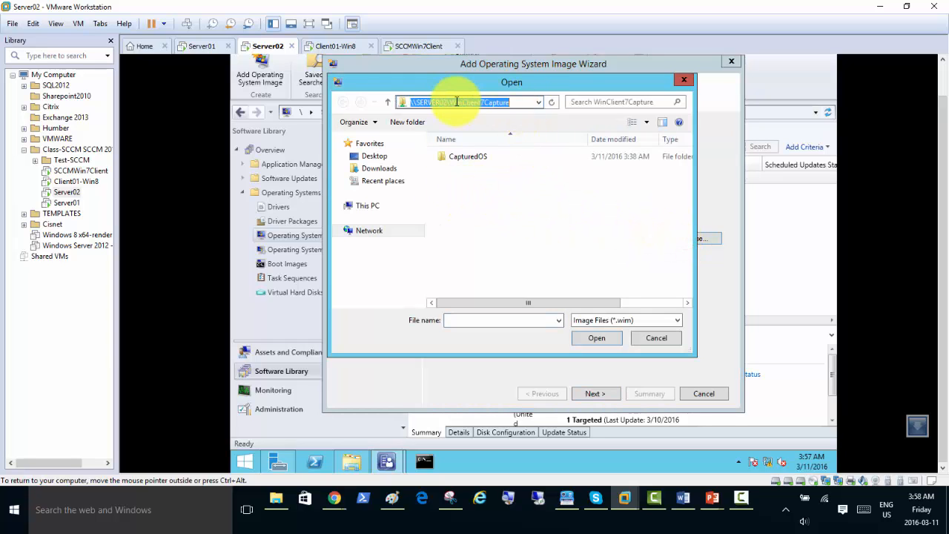
click(448, 104)
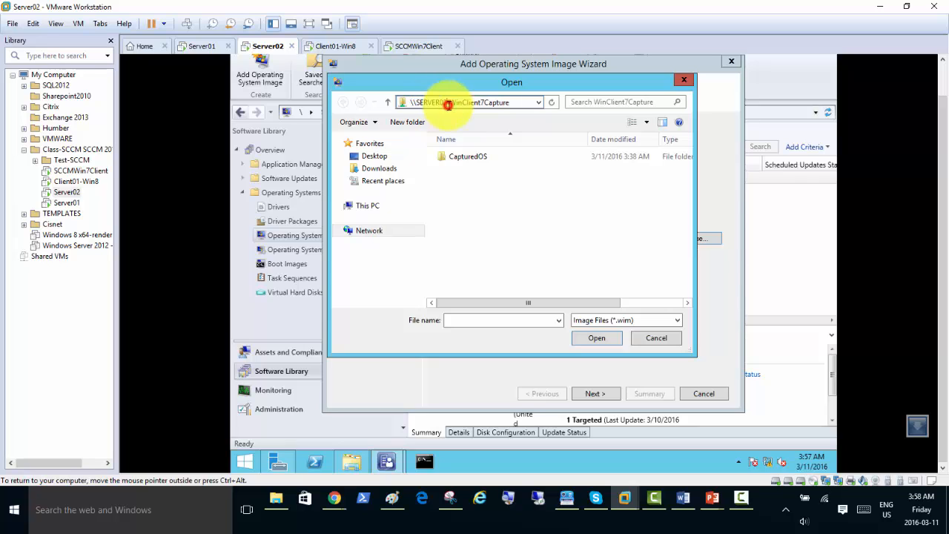
key(Delete)
key(Delete)
key(Delete)
key(Delete)
key(Delete)
key(Delete)
key(Delete)
key(Delete)
key(Delete)
key(Delete)
key(Delete)
key(Delete)
key(Delete)
key(Delete)
key(Delete)
key(Delete)
key(Delete)
key(Delete)
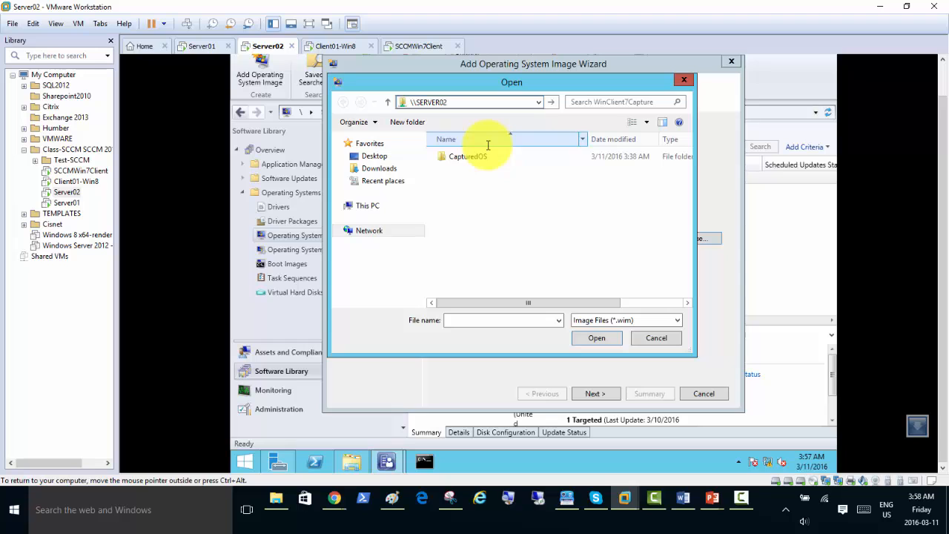
key(Return)
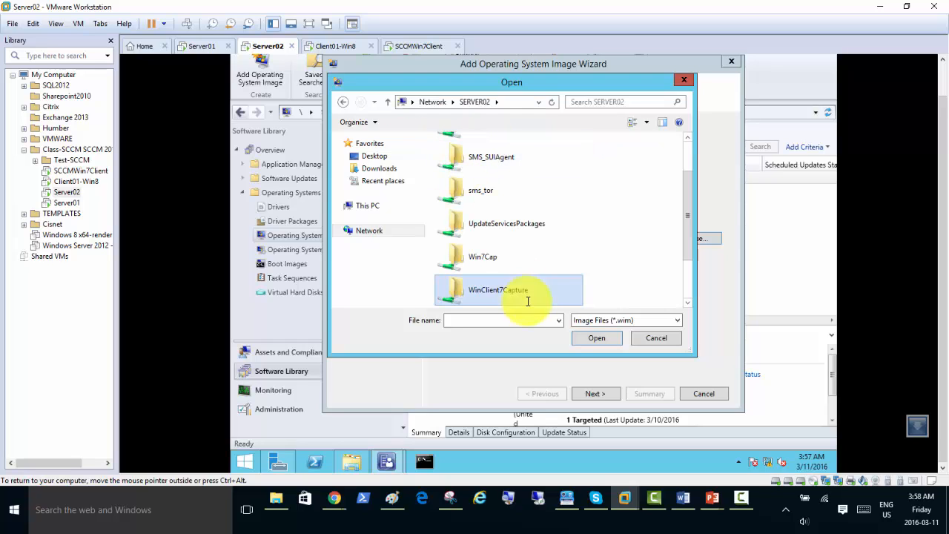
click(493, 297)
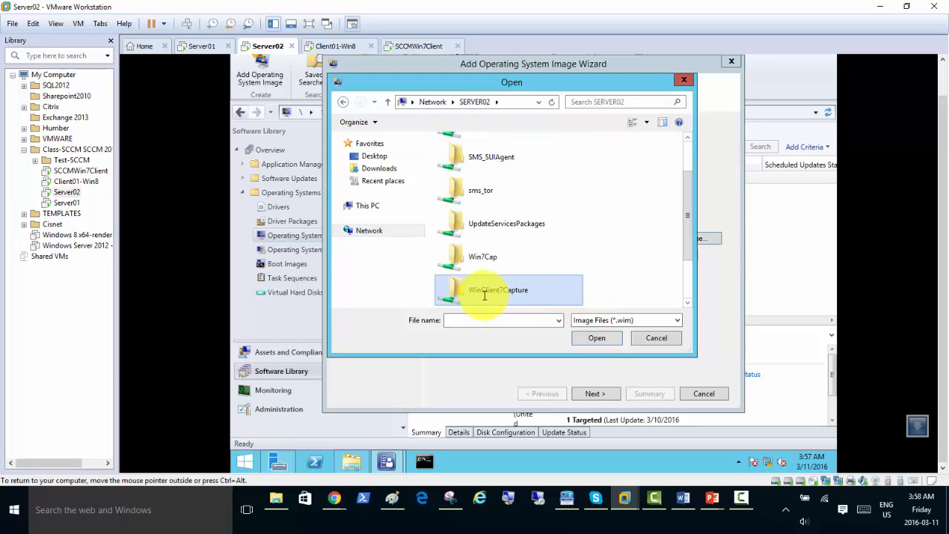
double_click(497, 291)
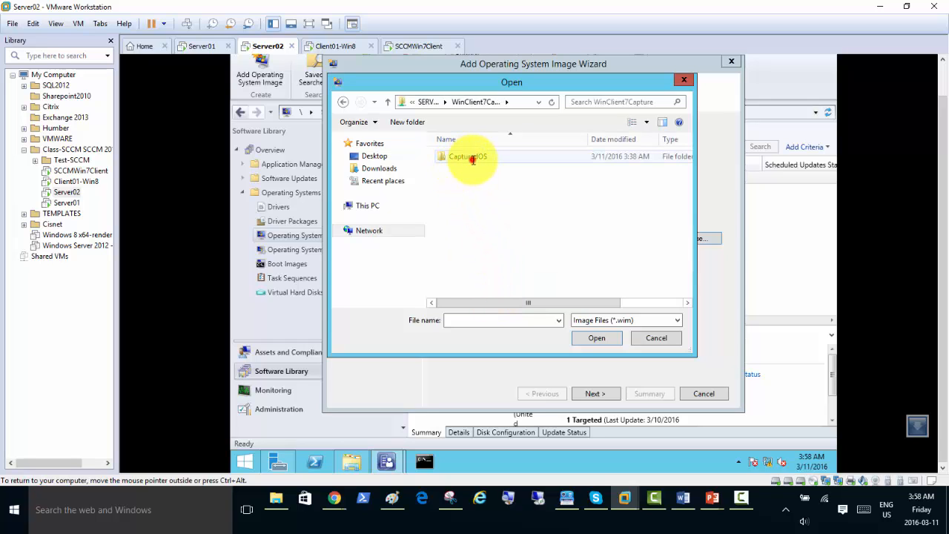
double_click(472, 158)
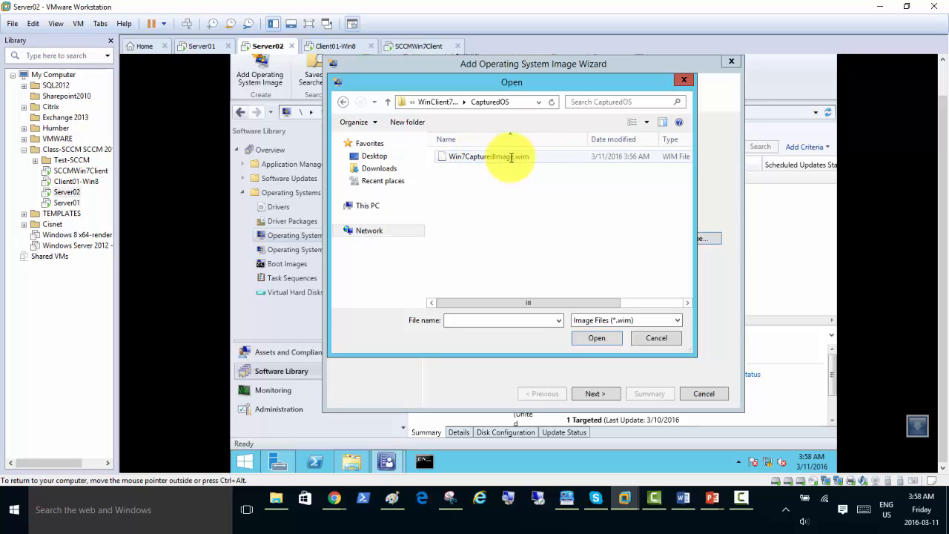
click(470, 157)
double_click(470, 157)
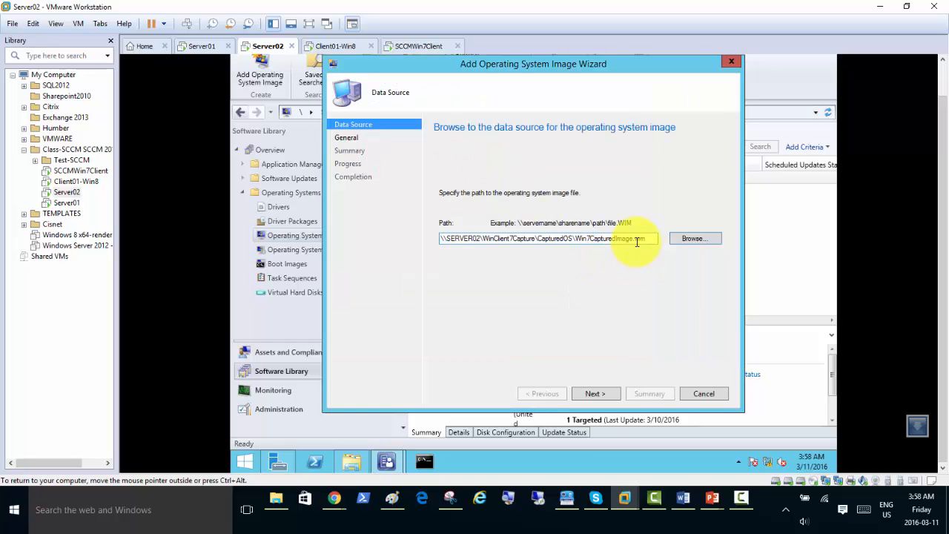
Finish the wizard, adding the image as Windows 7 Professional Service Pack 1, version Win7 Pro.
click(594, 394)
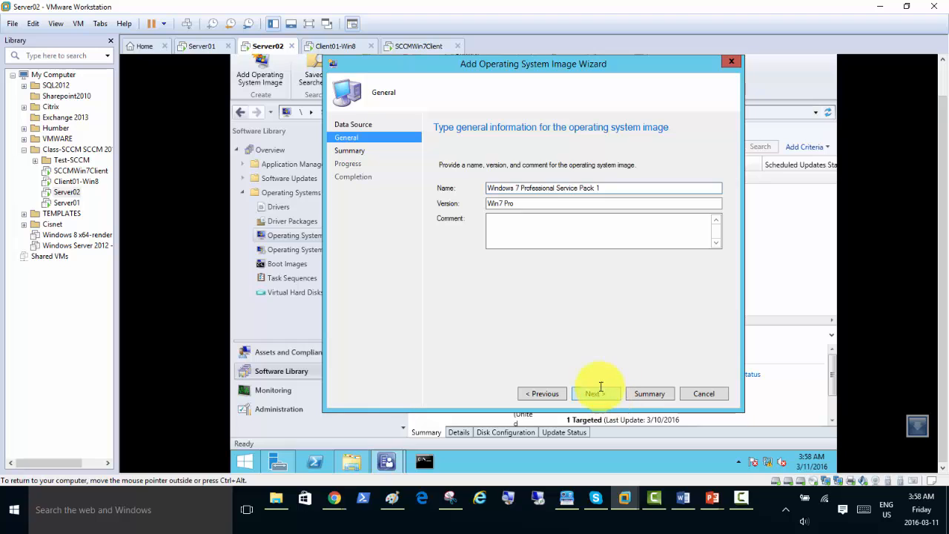
click(596, 394)
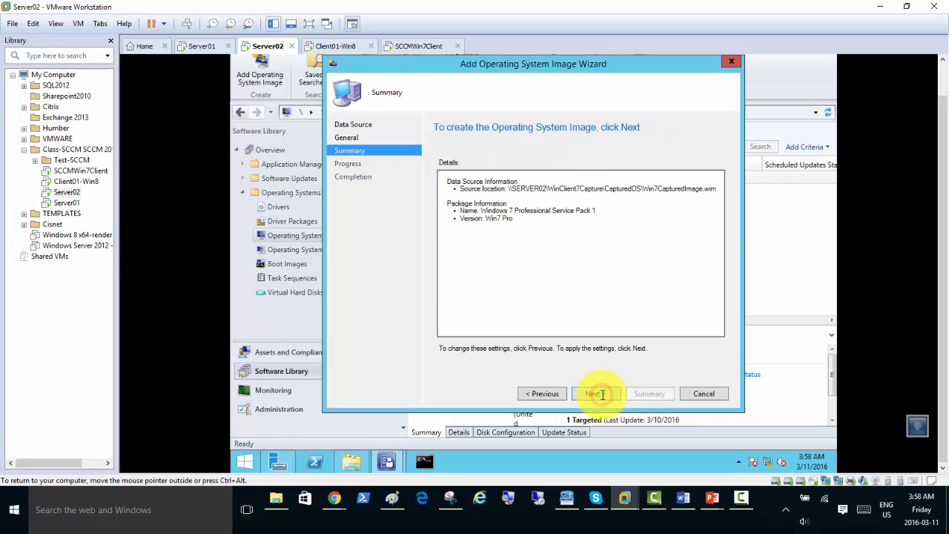
click(609, 394)
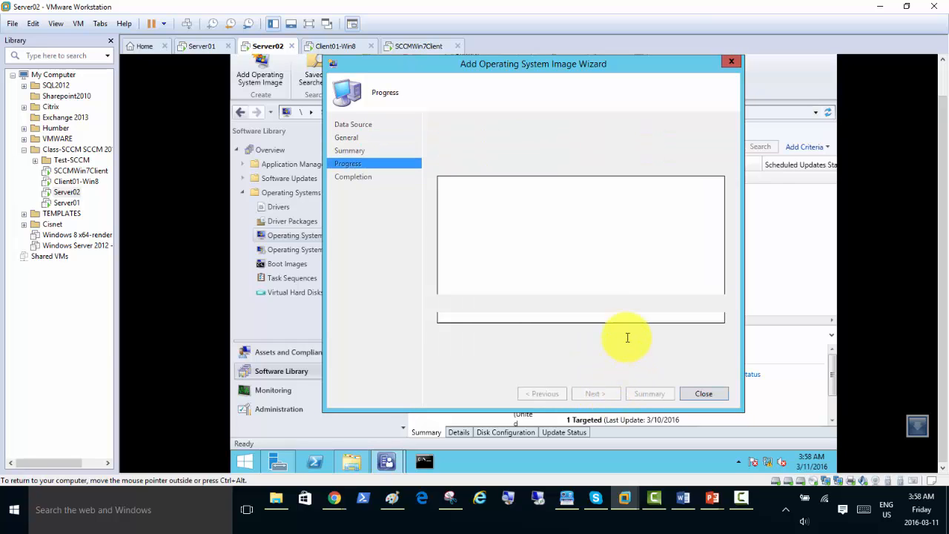
click(711, 498)
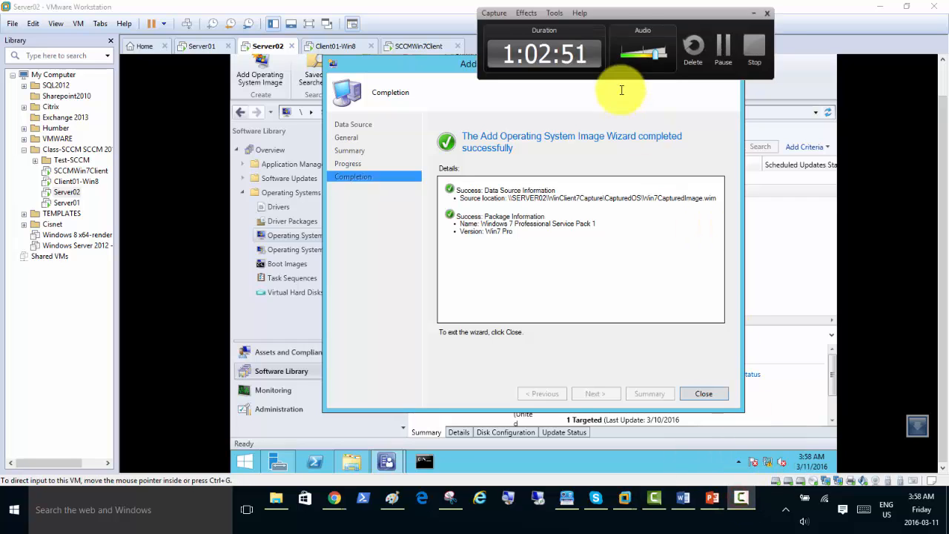
click(612, 15)
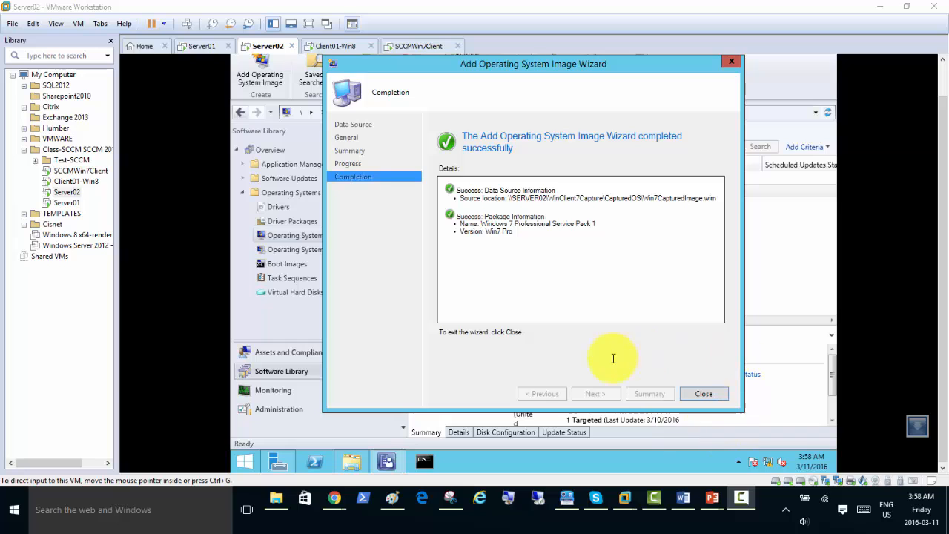
Close the completed wizard and select the new Win7 Pro image next to the existing Win7 image.
click(701, 393)
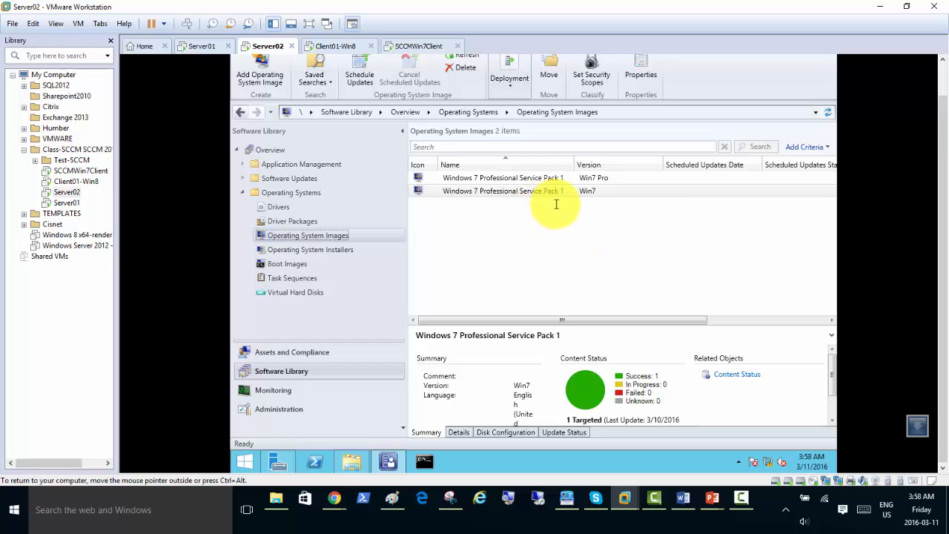
click(578, 192)
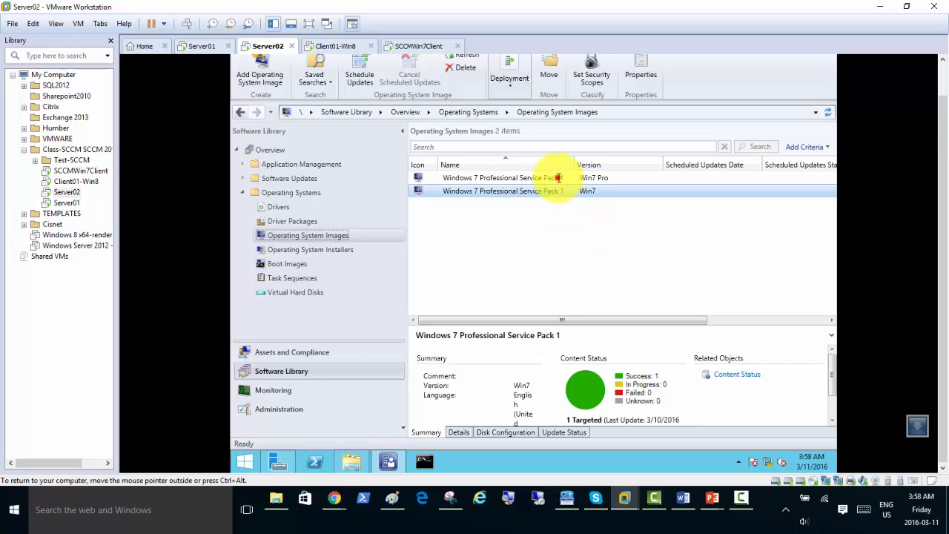
click(559, 178)
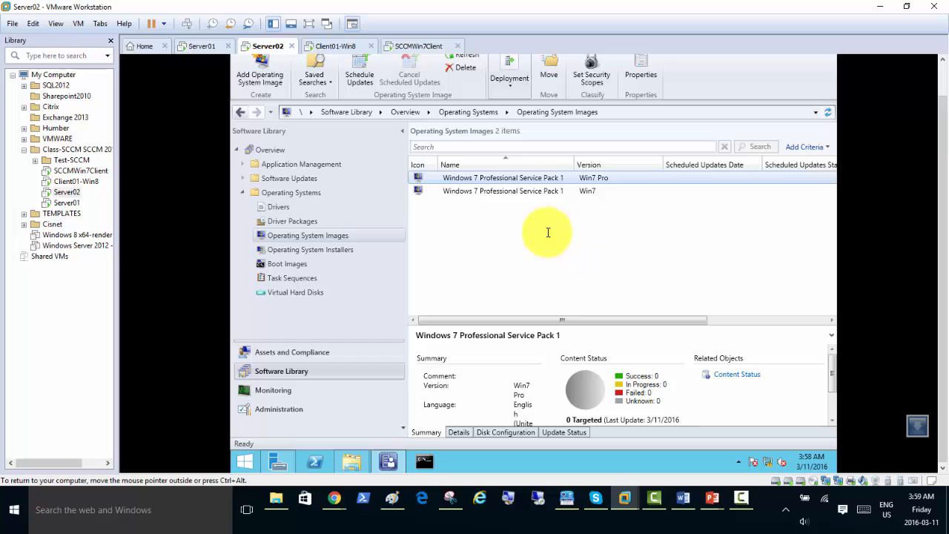
Run Distribute Content on the Win7 Pro image, adding distribution point SERVER02.SCCMDOMAIN.LOCAL, and close the wizard.
right_click(537, 176)
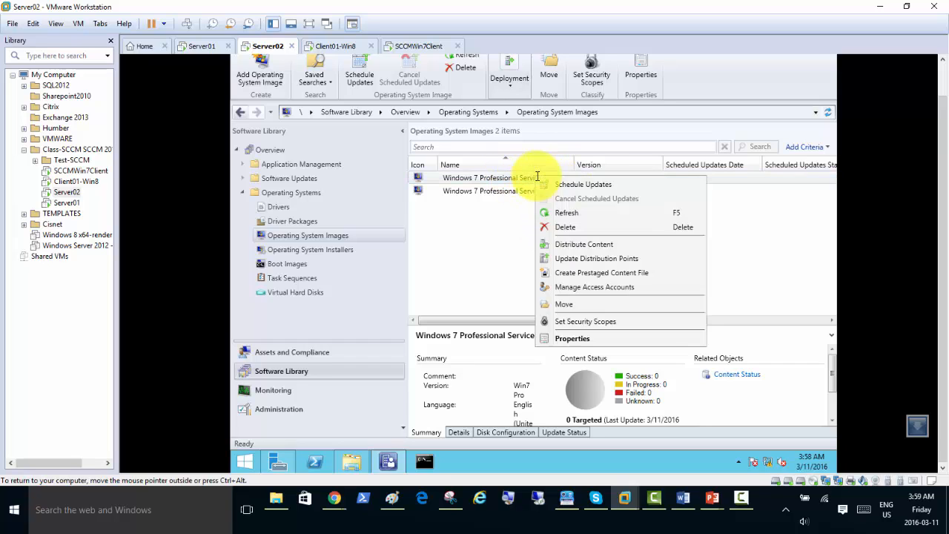
click(586, 242)
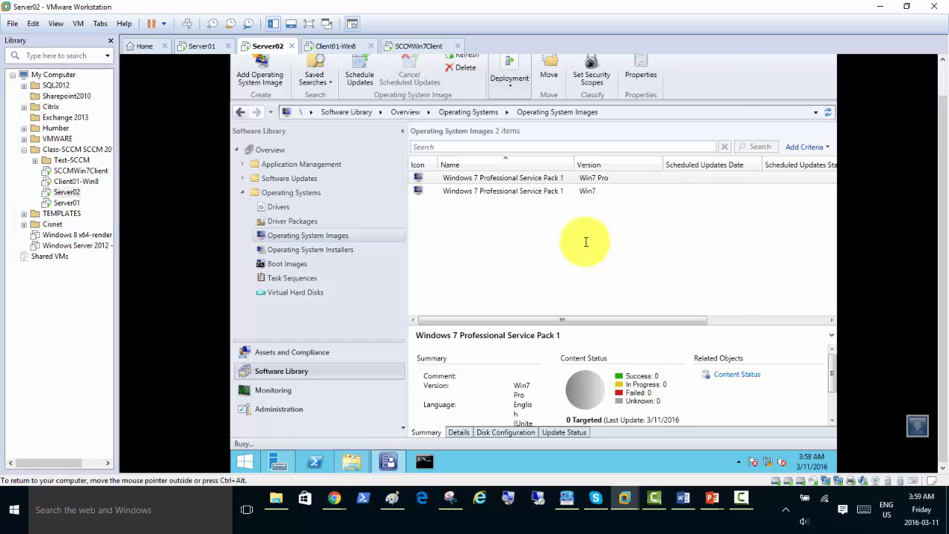
click(597, 393)
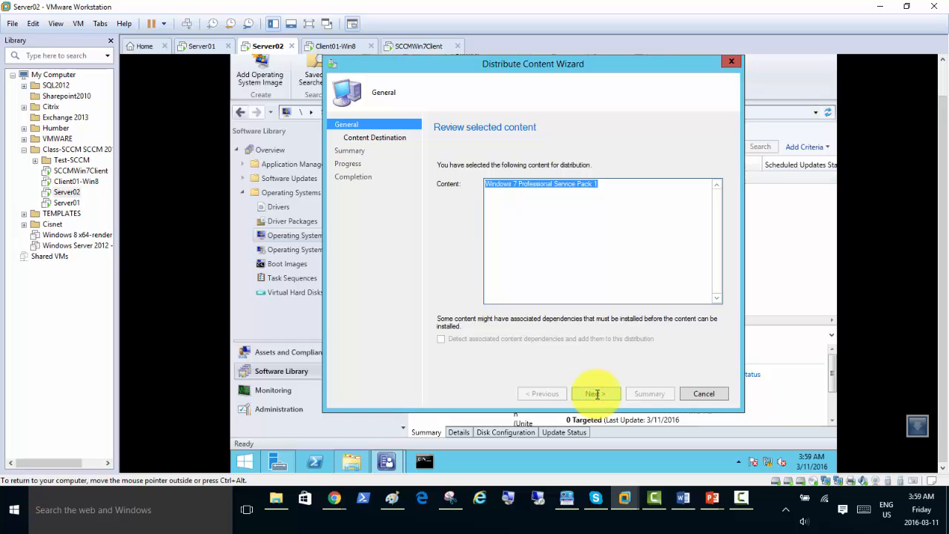
click(597, 394)
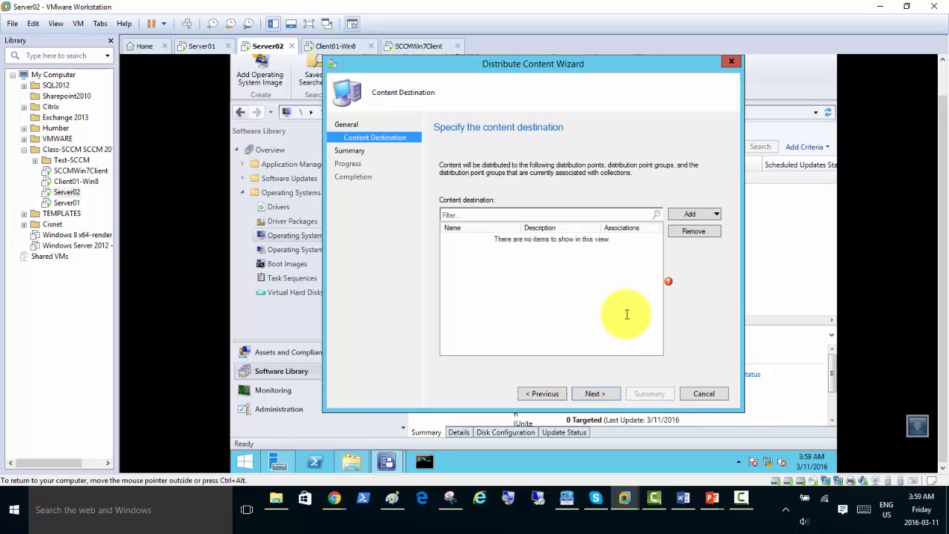
click(709, 211)
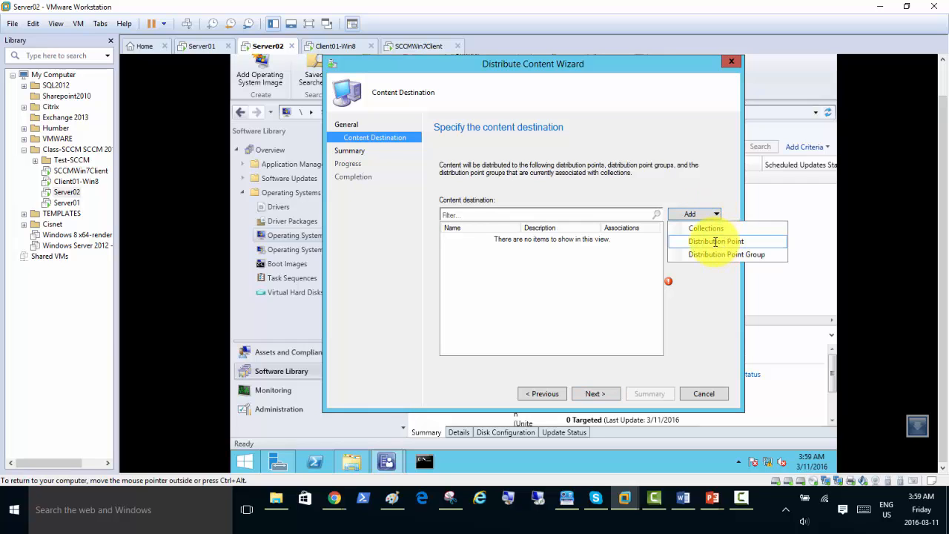
click(714, 241)
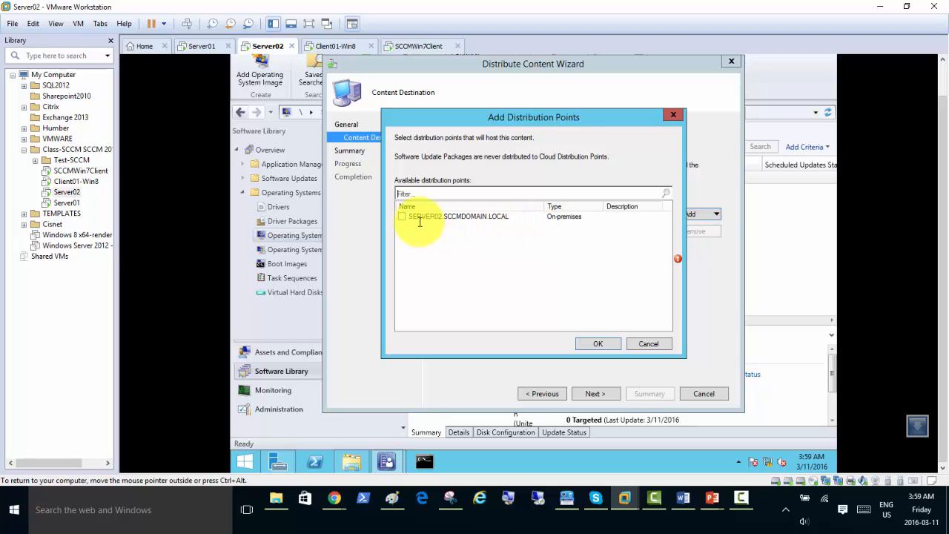
click(402, 217)
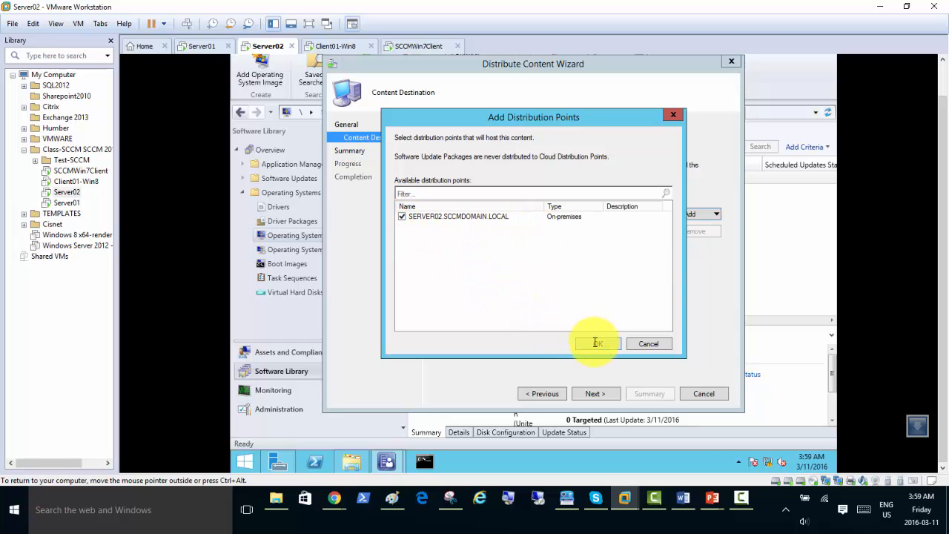
click(595, 344)
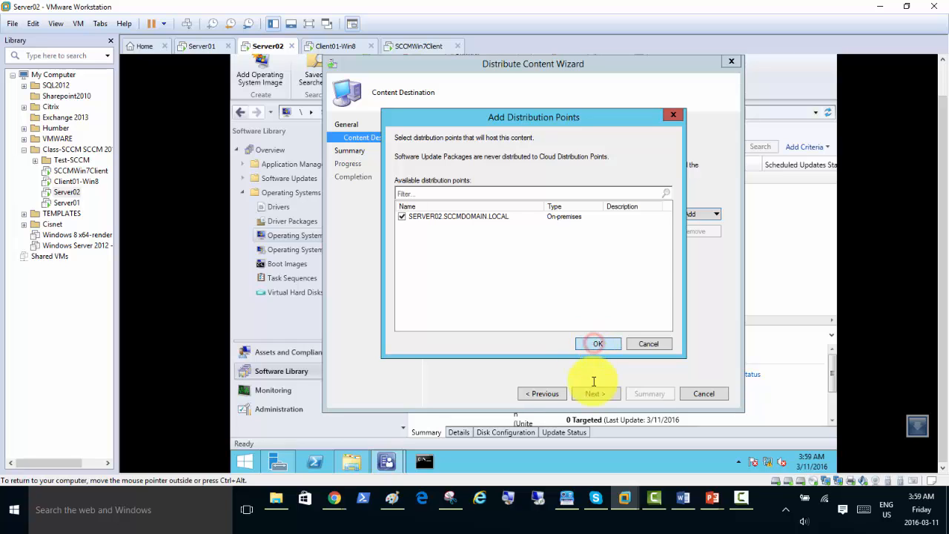
click(594, 394)
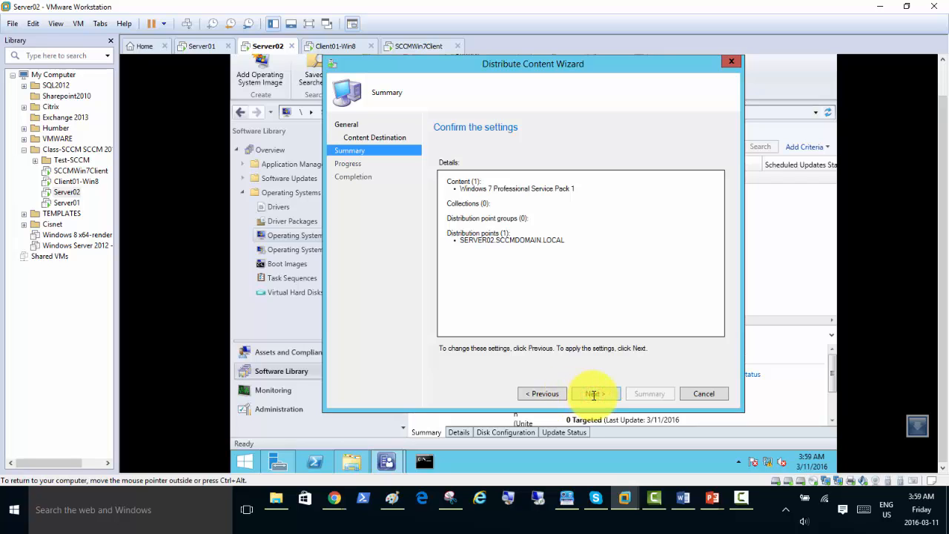
click(594, 394)
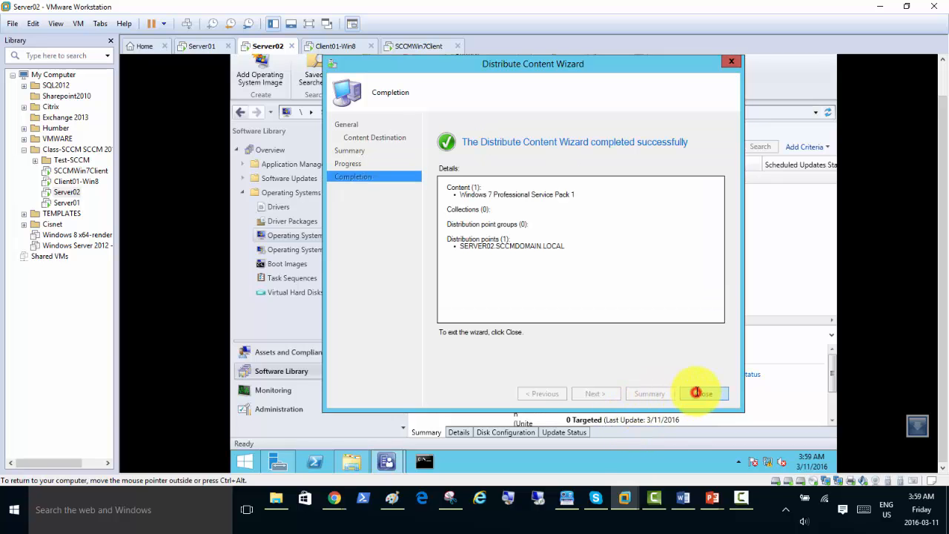
click(699, 393)
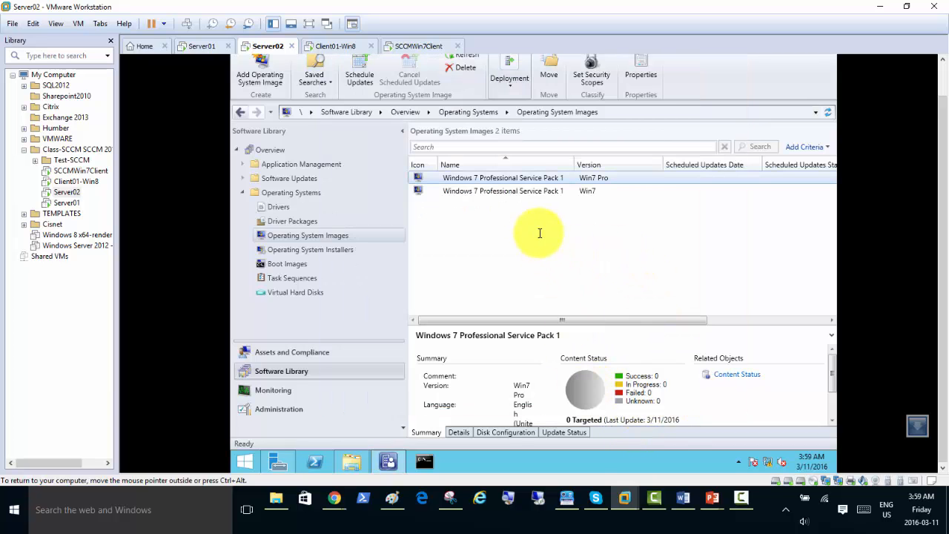
Refresh the image details until the Win7 Pro content status shows Success 1, In Progress 0.
click(524, 192)
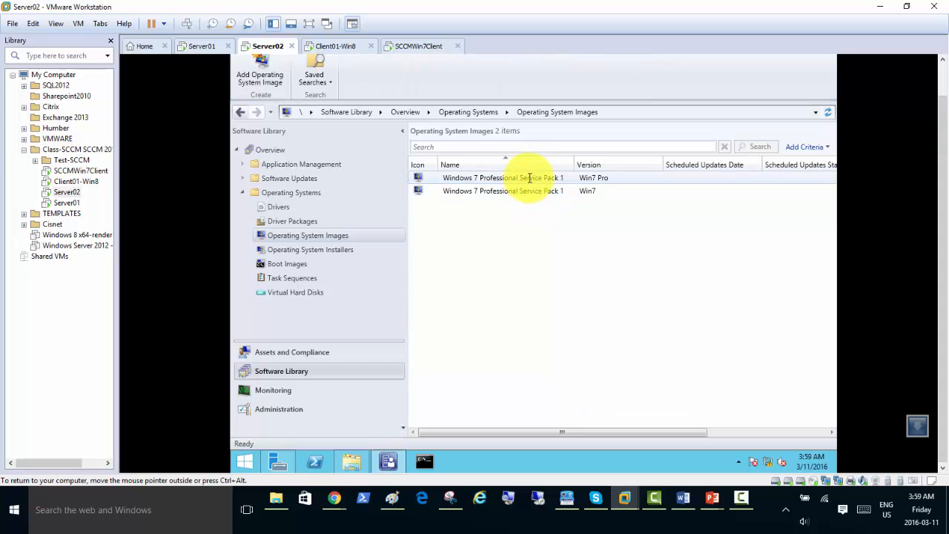
click(530, 178)
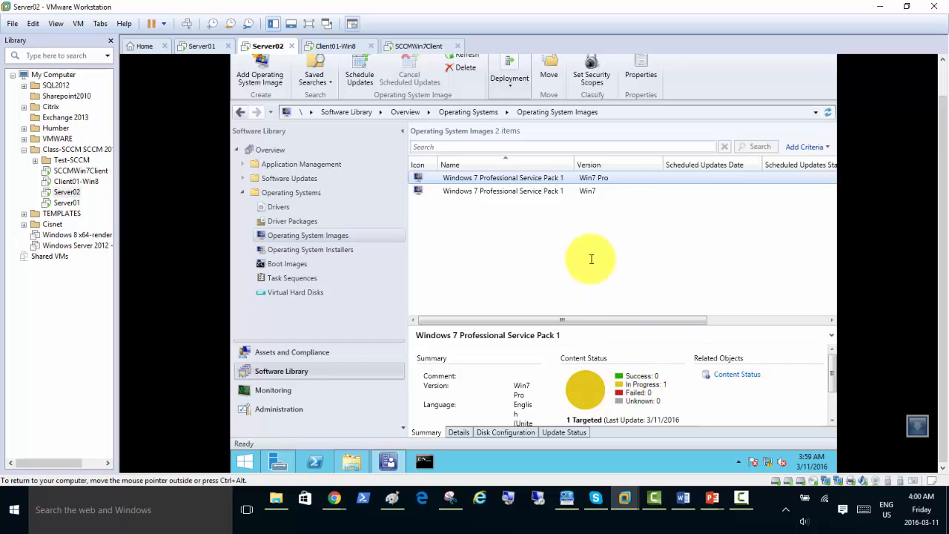
click(507, 192)
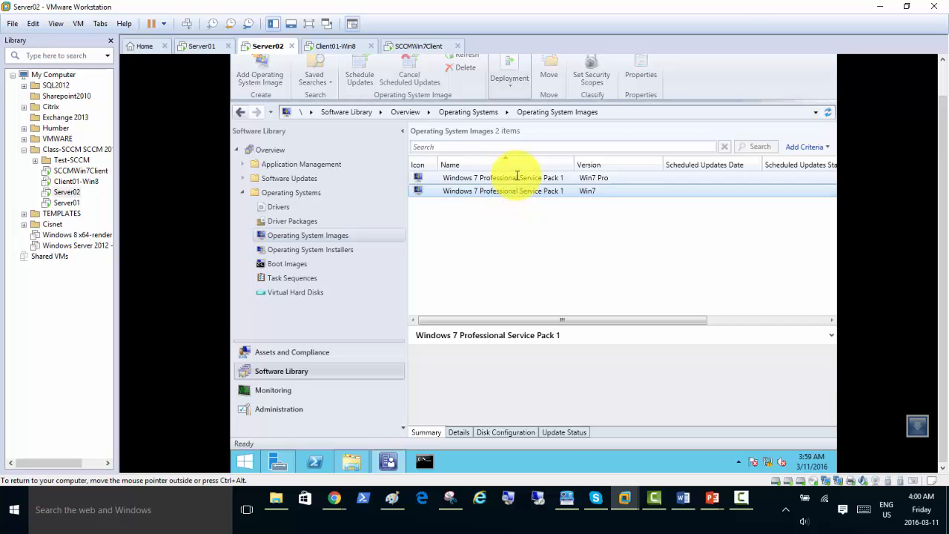
click(515, 178)
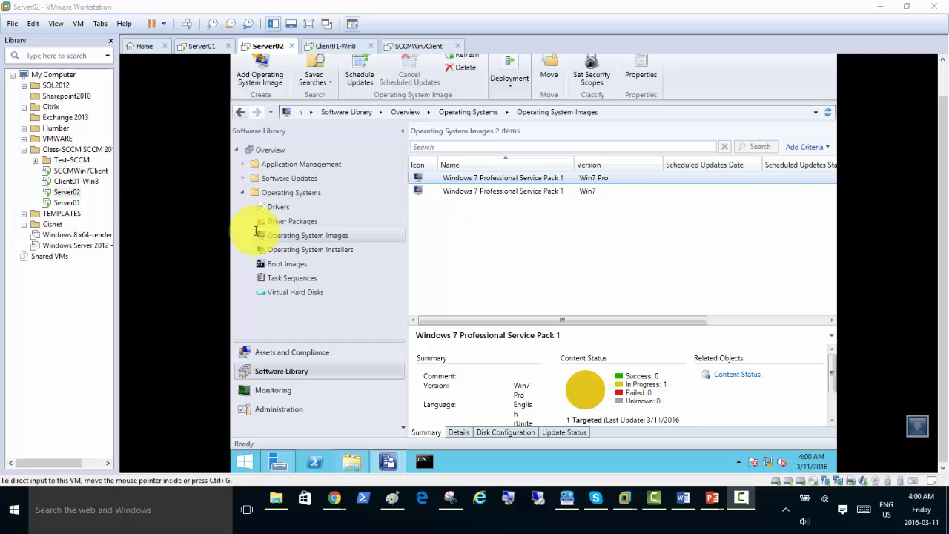
click(300, 249)
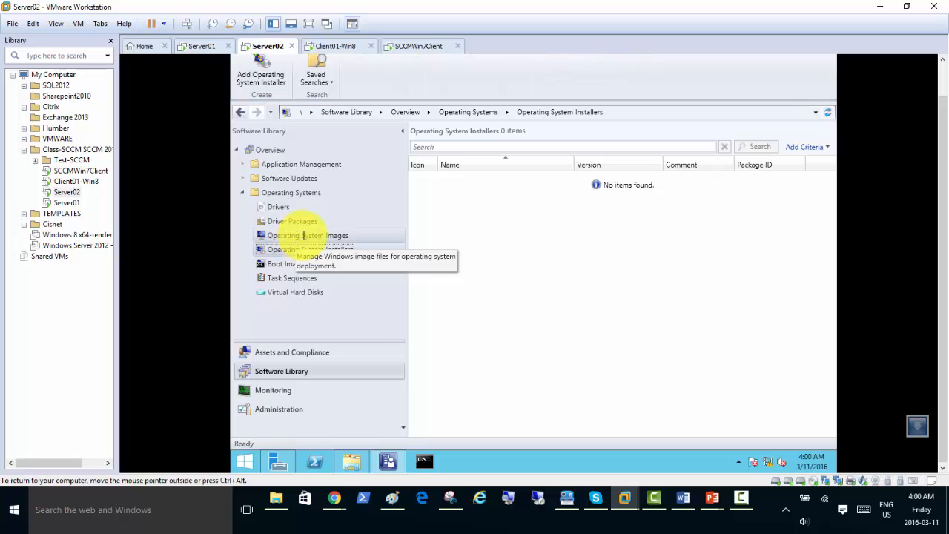
click(303, 235)
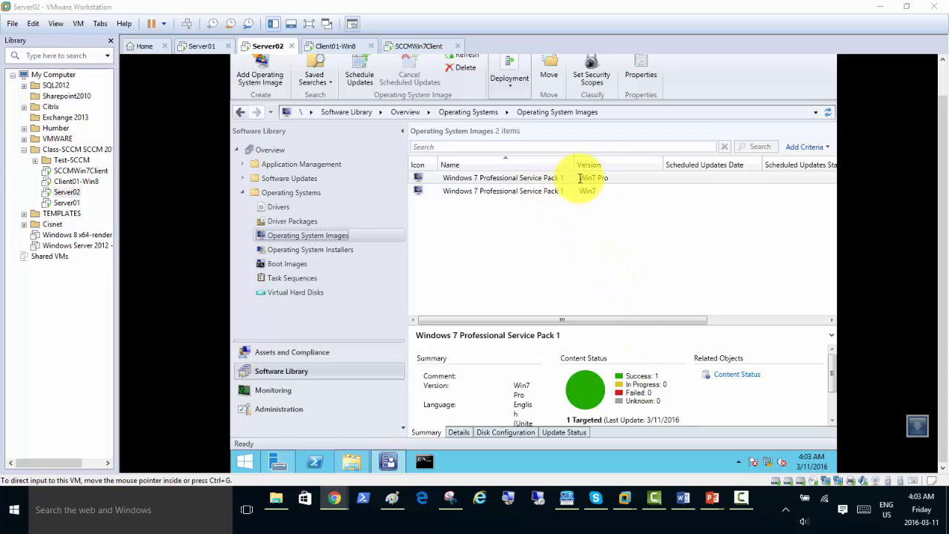
Turn steps 9 and 10 ('Distribute it to DP') green in the Major Steps document, then minimize Word.
click(684, 498)
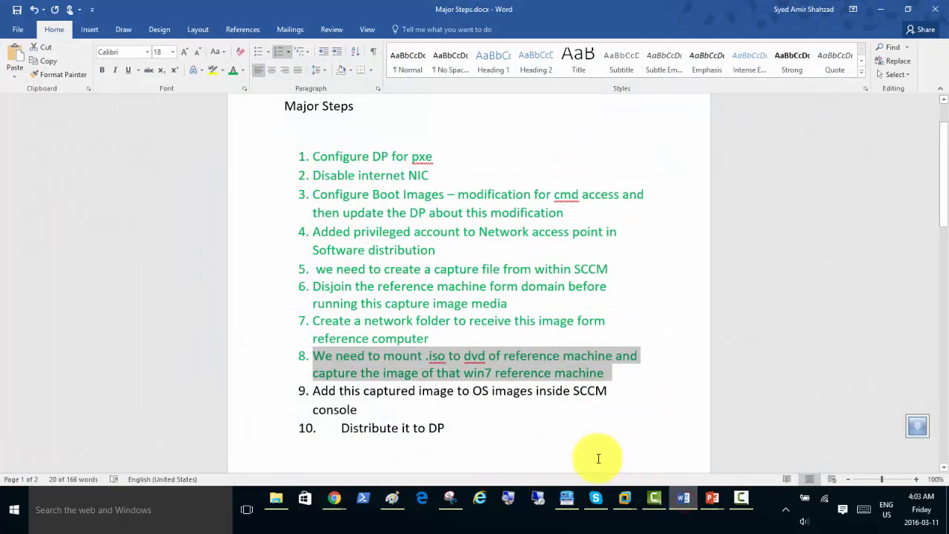
click(364, 416)
shift+click(315, 394)
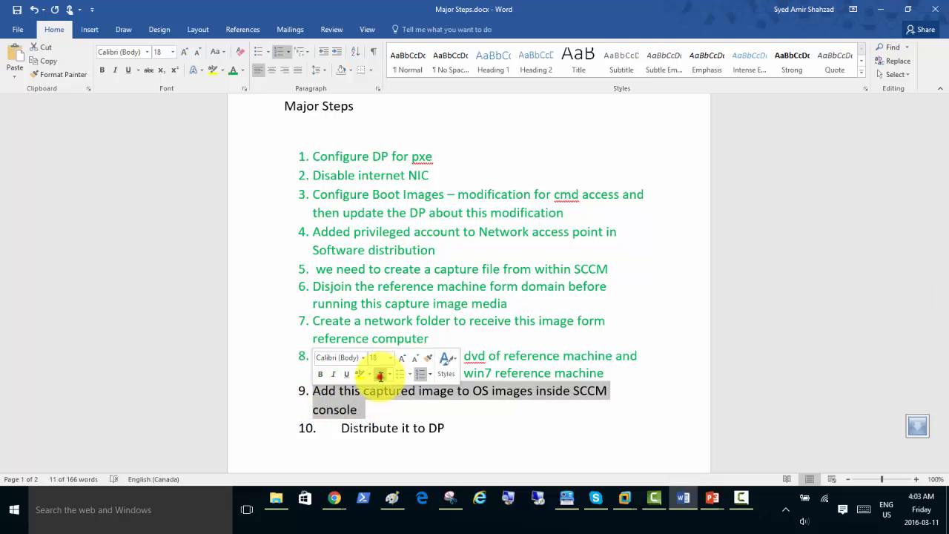
click(380, 377)
drag(462, 432, 361, 429)
click(424, 407)
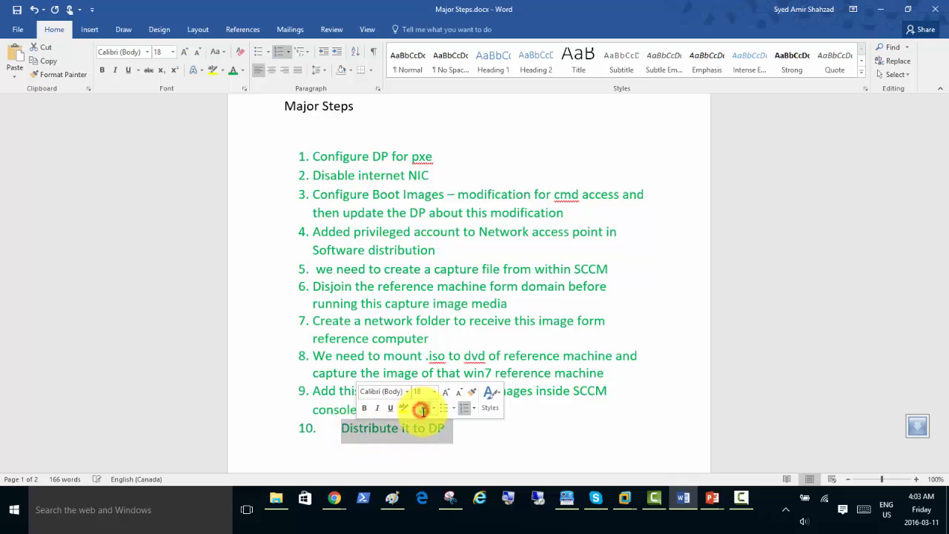
scroll(663, 318, down, 3)
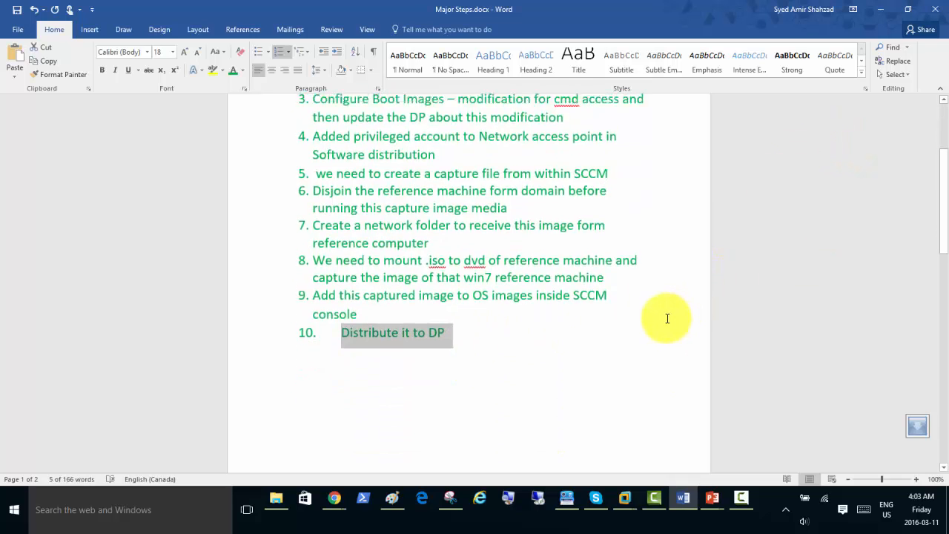
scroll(664, 318, up, 4)
click(880, 9)
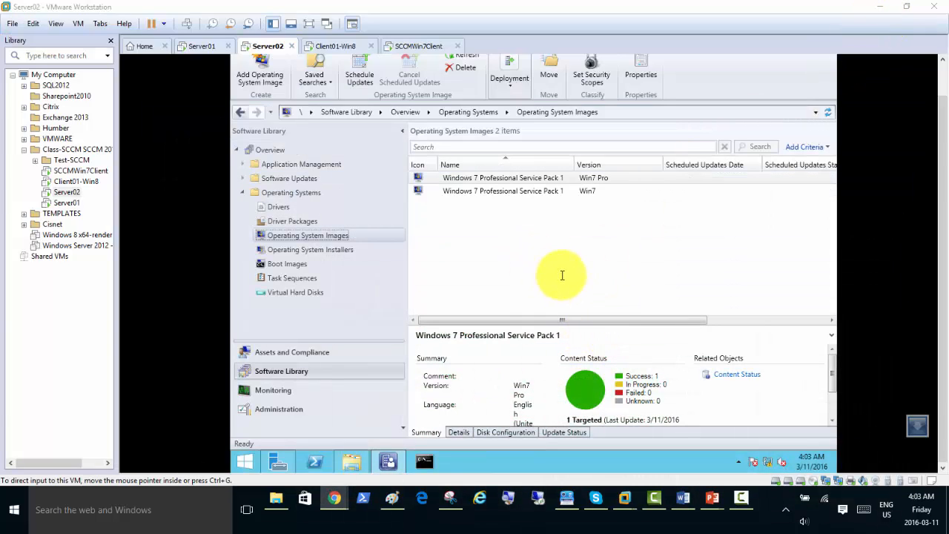
In the SCCM diagram, draw an indigo pencil check mark in the reference machine box.
click(390, 497)
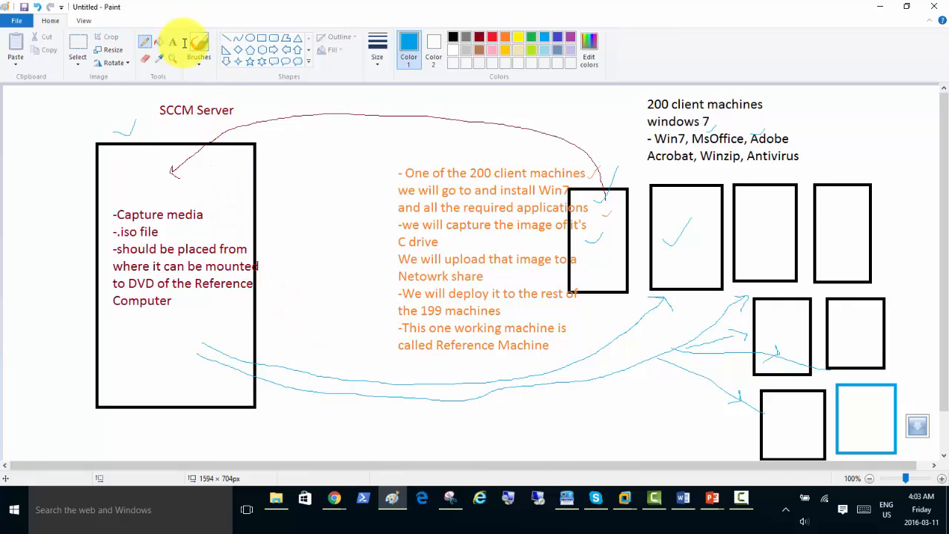
click(145, 42)
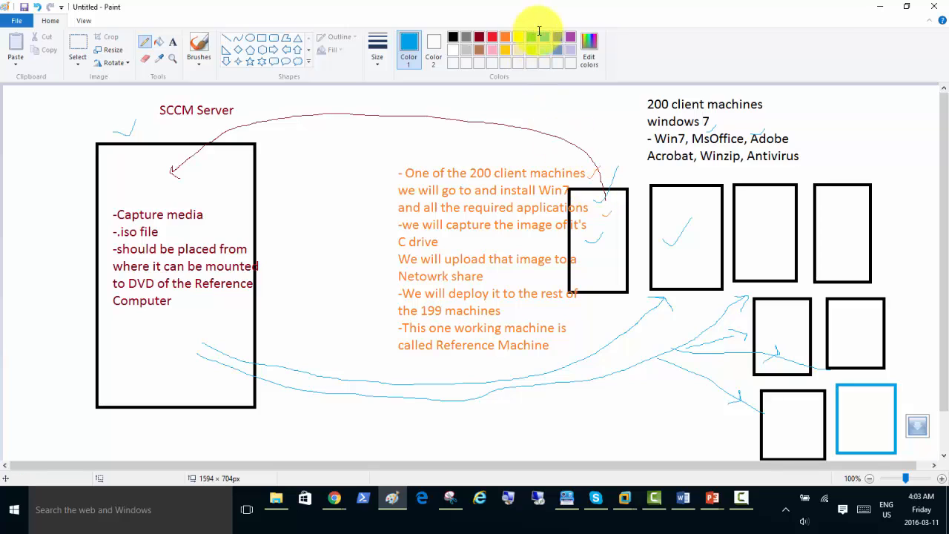
click(557, 37)
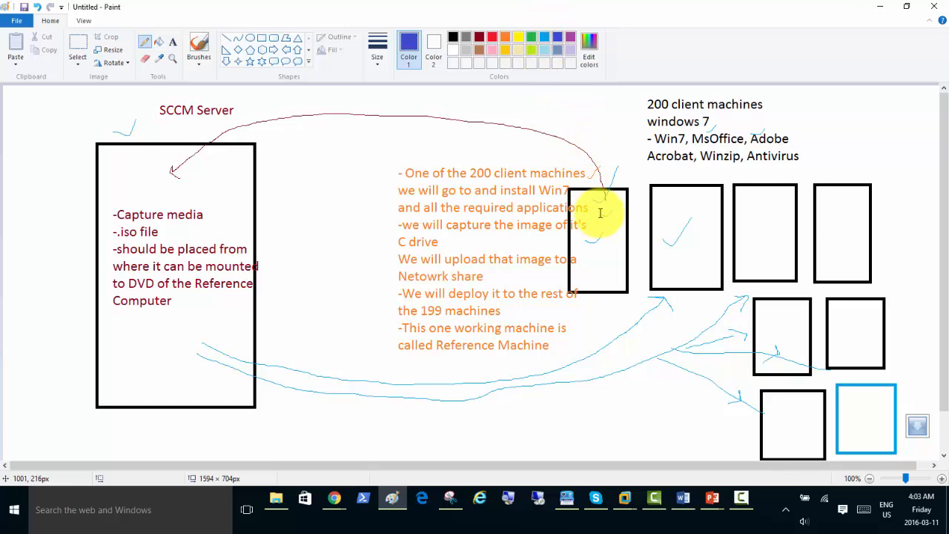
click(605, 213)
mouse_move(597, 212)
mouse_down()
mouse_move(611, 204)
mouse_move(595, 182)
mouse_move(542, 148)
mouse_move(356, 123)
mouse_move(242, 146)
mouse_move(207, 178)
mouse_move(214, 182)
mouse_up()
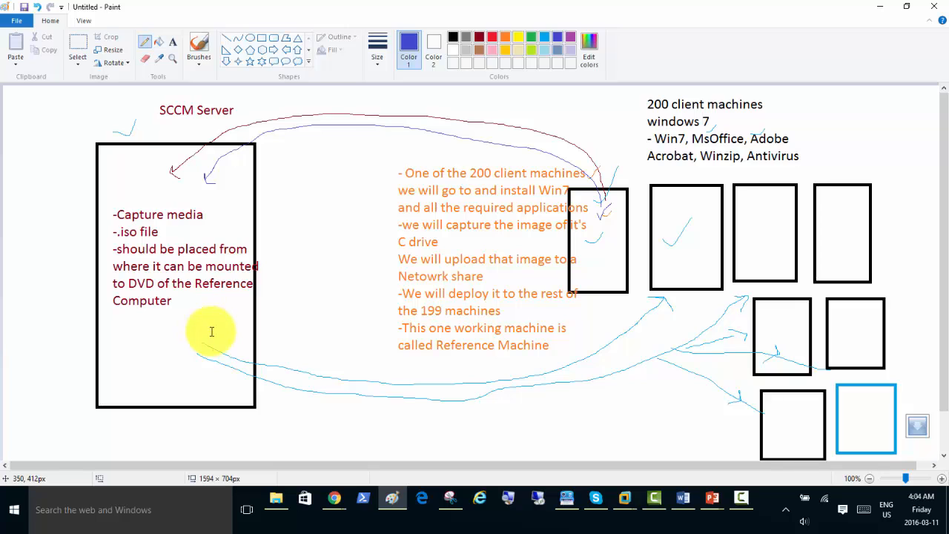
Draw indigo arrows from the SCCM Server box to several client machine boxes.
mouse_move(212, 331)
mouse_down()
mouse_move(269, 366)
mouse_move(390, 400)
mouse_move(601, 413)
mouse_move(763, 406)
mouse_up()
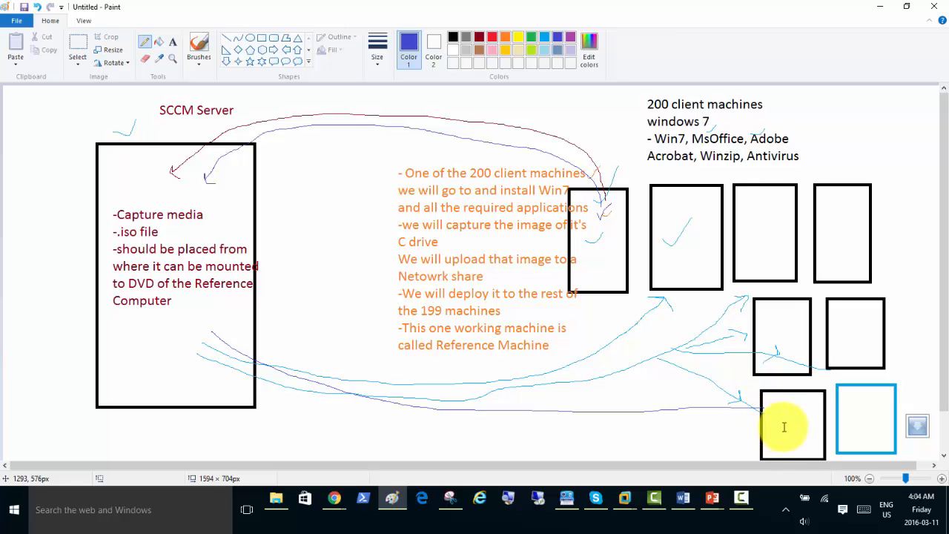
mouse_move(767, 407)
mouse_down()
mouse_move(760, 413)
mouse_move(736, 355)
mouse_up()
mouse_move(692, 412)
mouse_down()
mouse_move(822, 389)
mouse_move(716, 401)
mouse_move(811, 339)
mouse_up()
drag(655, 409, 746, 246)
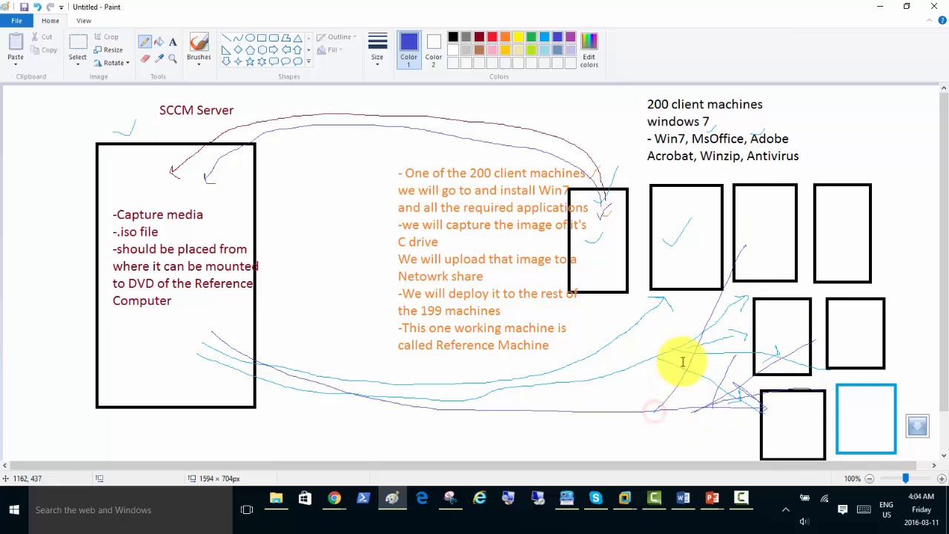
mouse_move(654, 412)
mouse_down()
mouse_move(693, 384)
mouse_move(812, 236)
mouse_up()
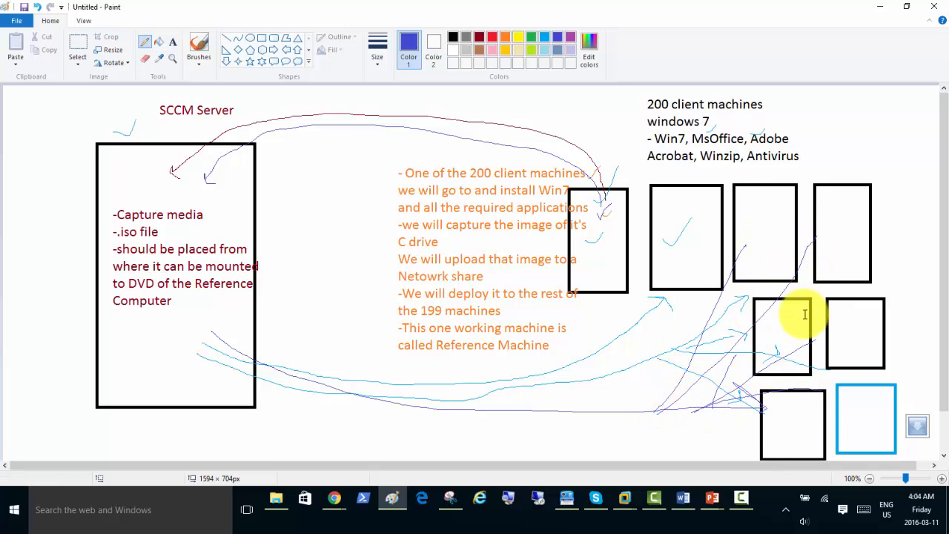